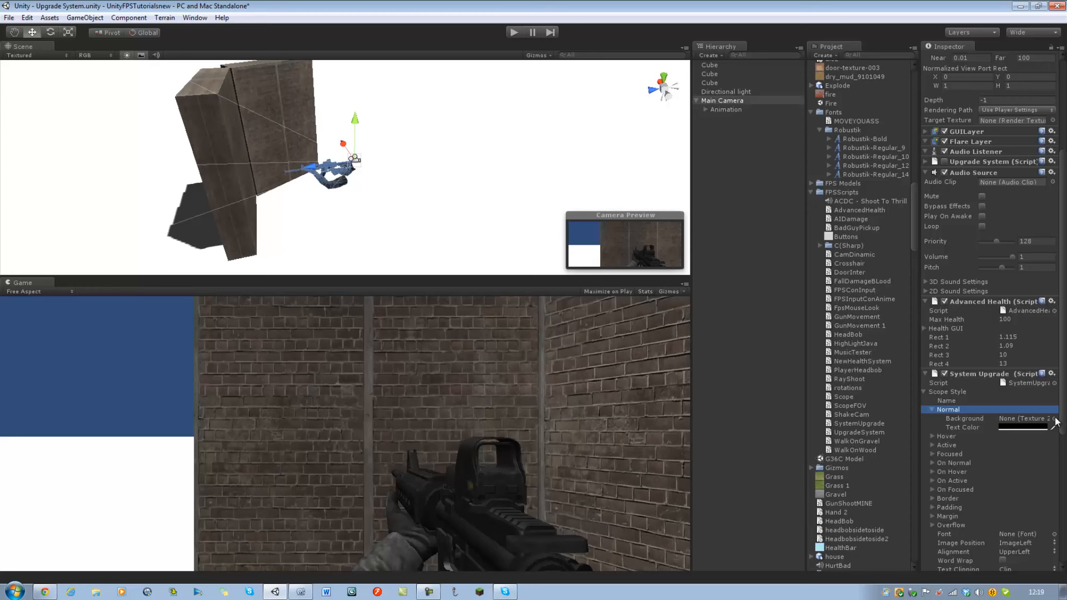
Assign the Scope Normal texture as the Normal background of the Scope Style in the System Upgrade script.
{"action": "left_click", "coordinate": [1054, 419]}
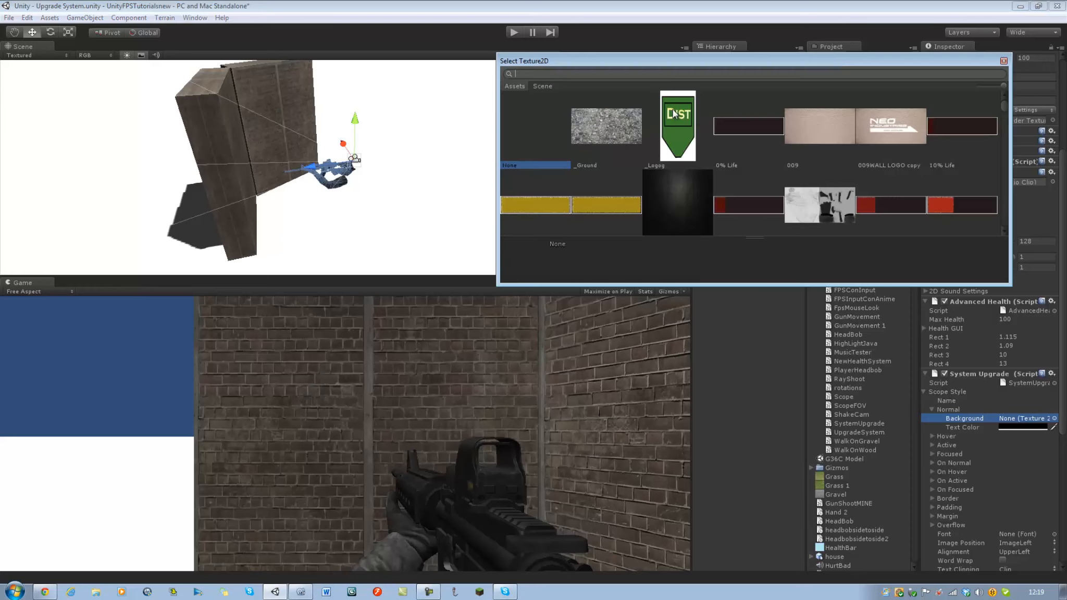
{"action": "type", "text": "scop"}
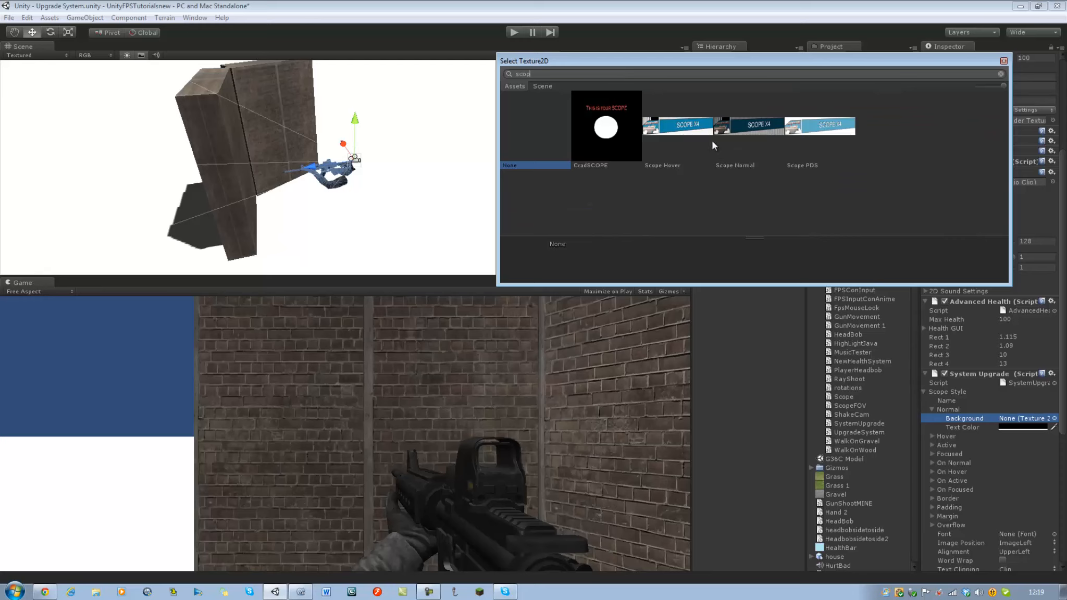
{"action": "left_click", "coordinate": [740, 135]}
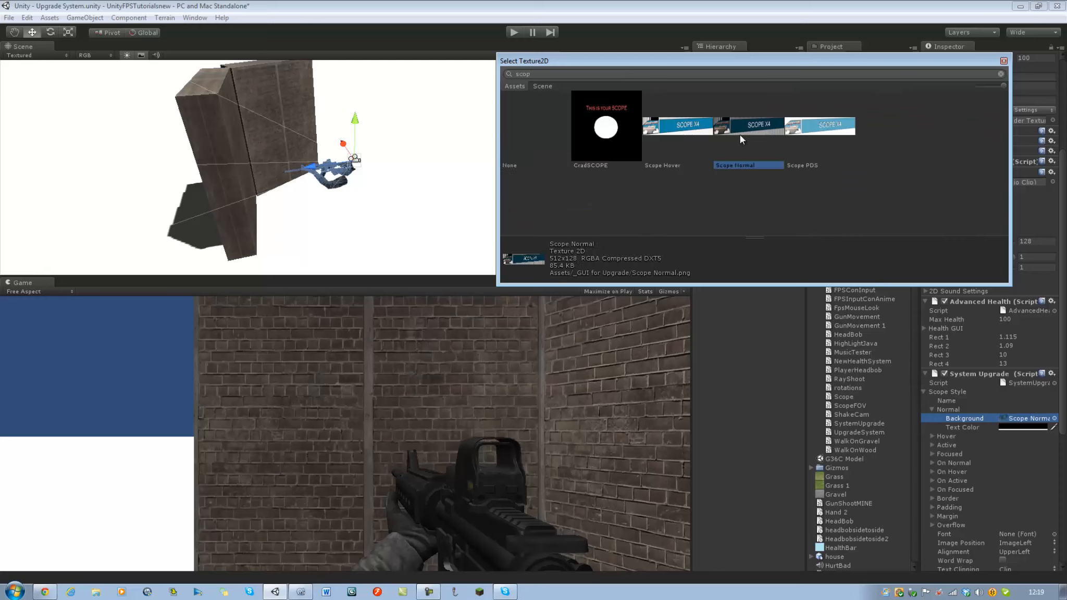
{"action": "double_click", "coordinate": [740, 135]}
Assign the Scope Hover texture as the Hover background of the Scope Style.
{"action": "left_click", "coordinate": [931, 436]}
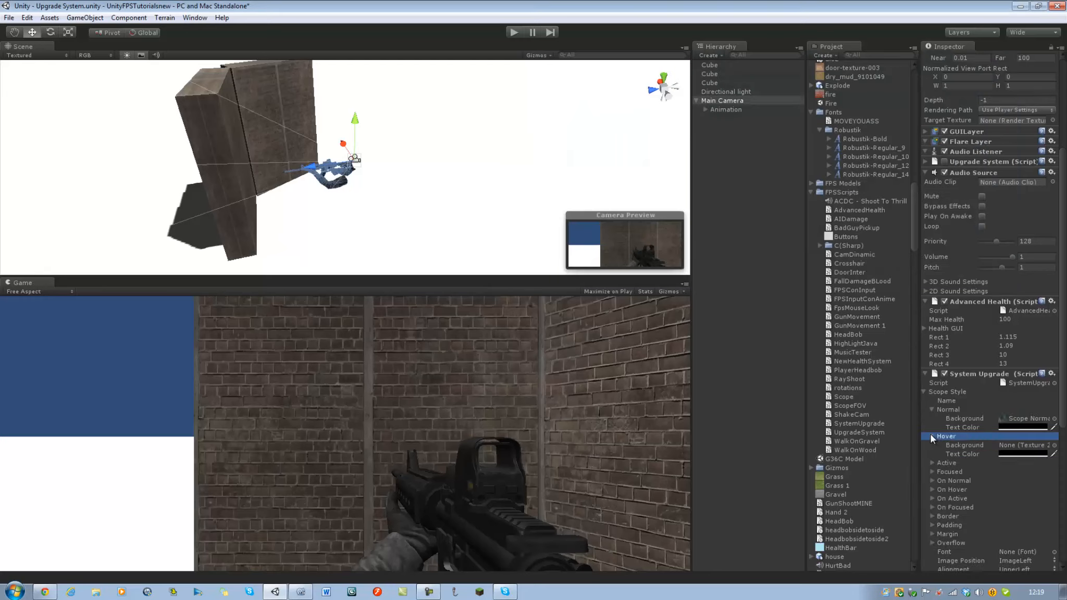
{"action": "left_click", "coordinate": [1054, 444]}
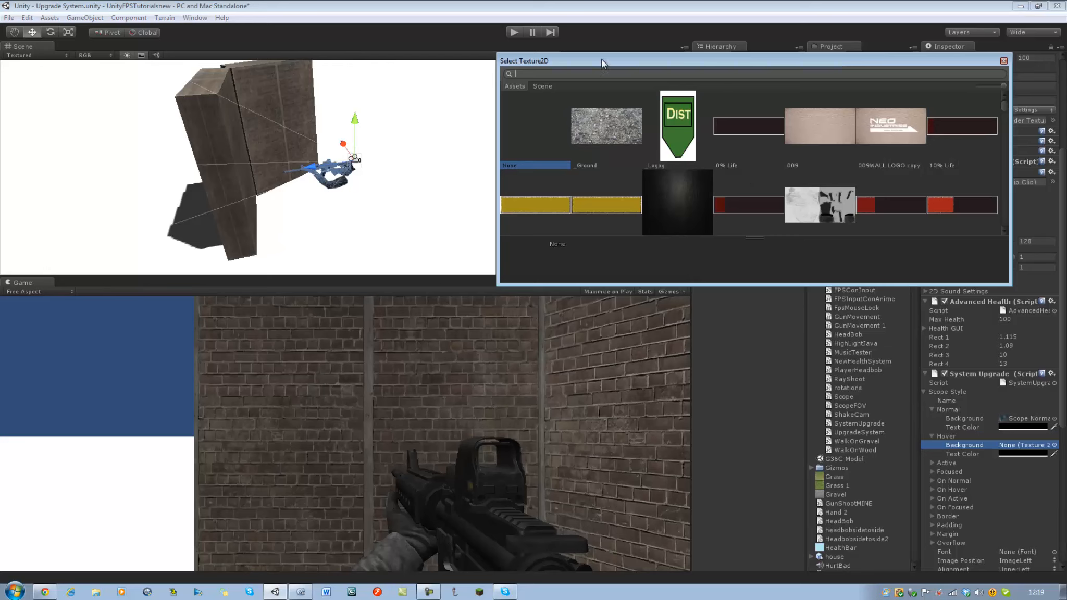
{"action": "type", "text": "scope"}
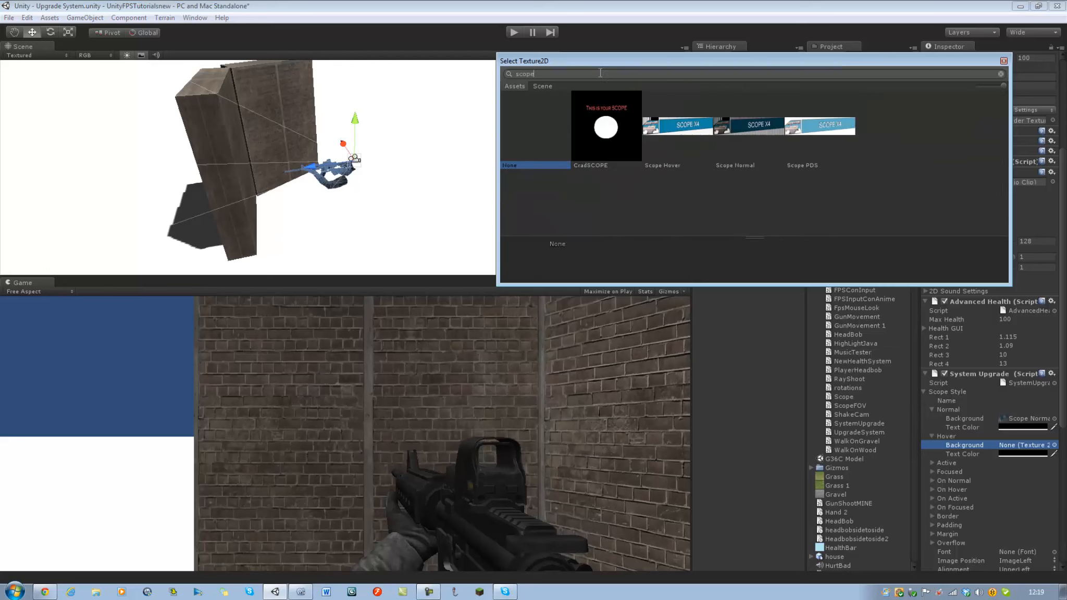
{"action": "double_click", "coordinate": [690, 125]}
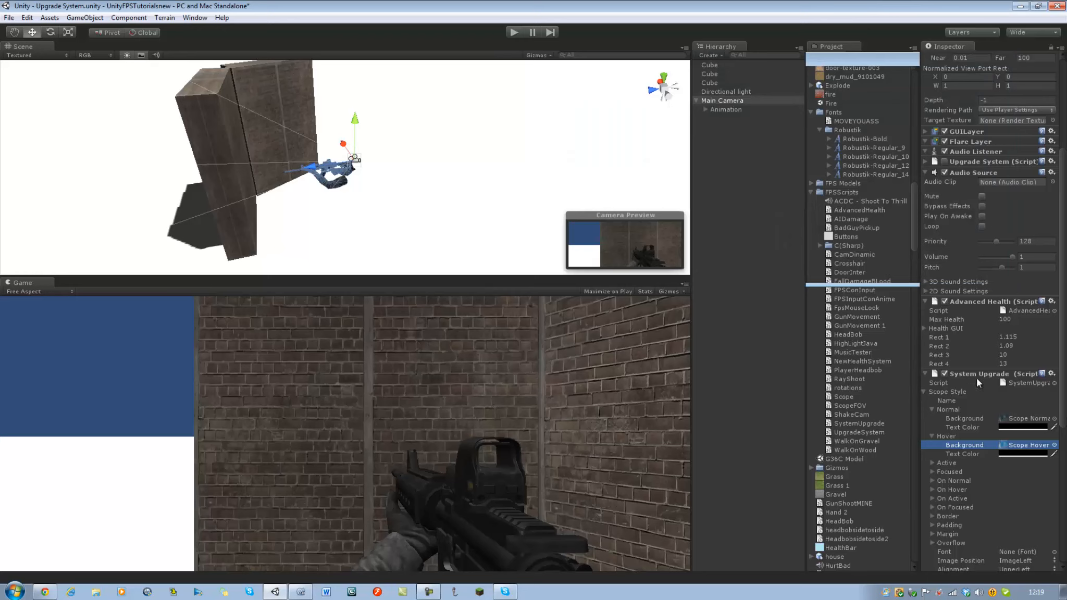
Save the modified Upgrade System scene with the new Scope Style textures.
{"action": "scroll", "coordinate": [978, 395], "scroll_direction": "down", "scroll_amount": 3}
{"action": "key", "text": "ctrl+s"}
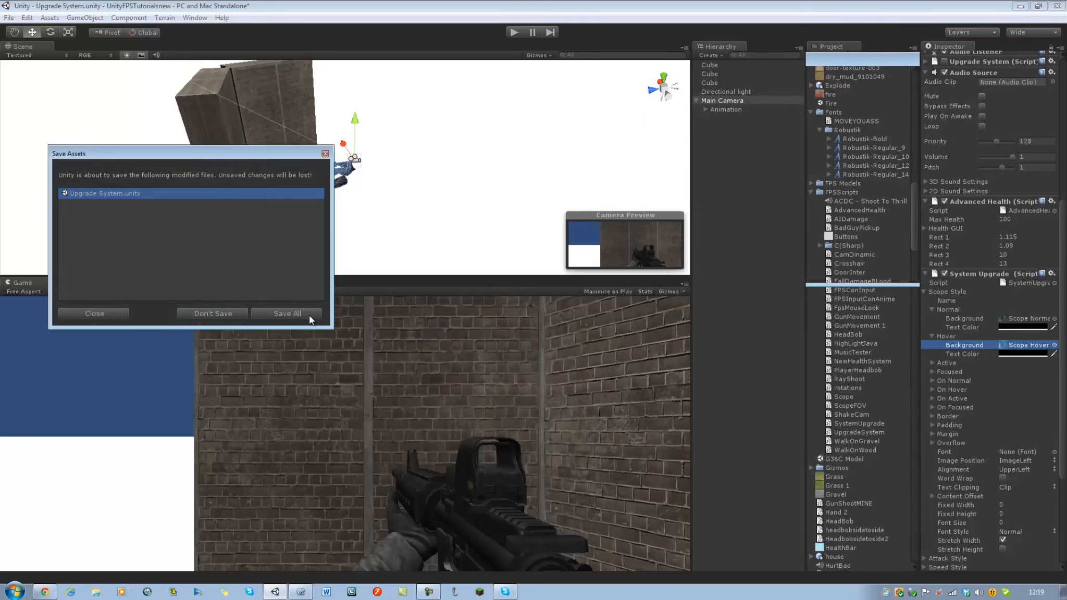
{"action": "left_click", "coordinate": [287, 313]}
{"action": "key", "text": "alt+Tab"}
{"action": "left_click", "coordinate": [274, 591]}
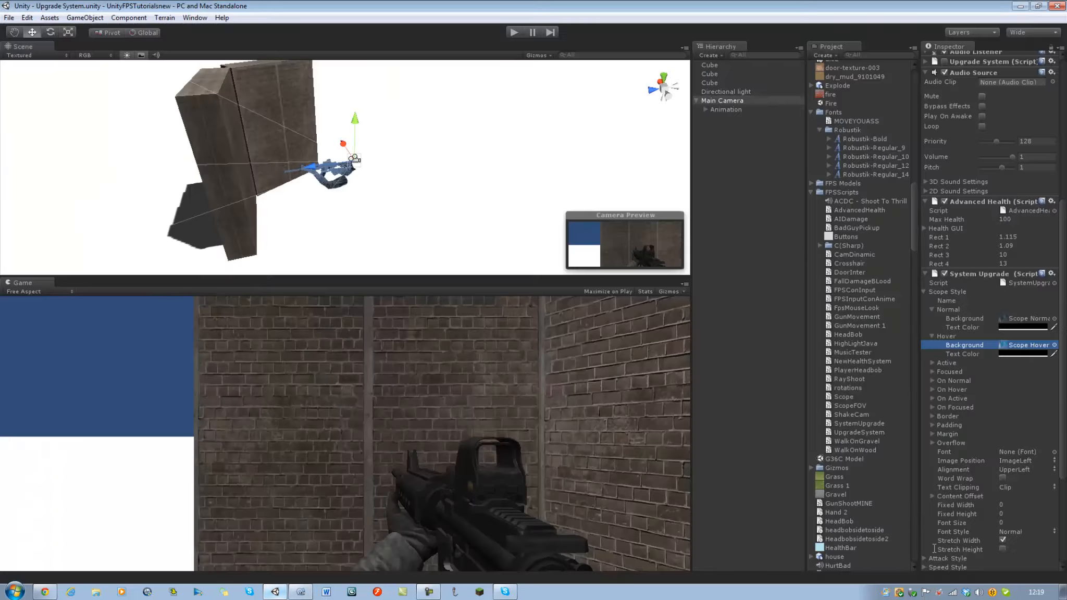
Set Scope Rect 1 through Scope Rect 4 to 10 each and save the scene.
{"action": "scroll", "coordinate": [1052, 500], "scroll_direction": "down", "scroll_amount": 5}
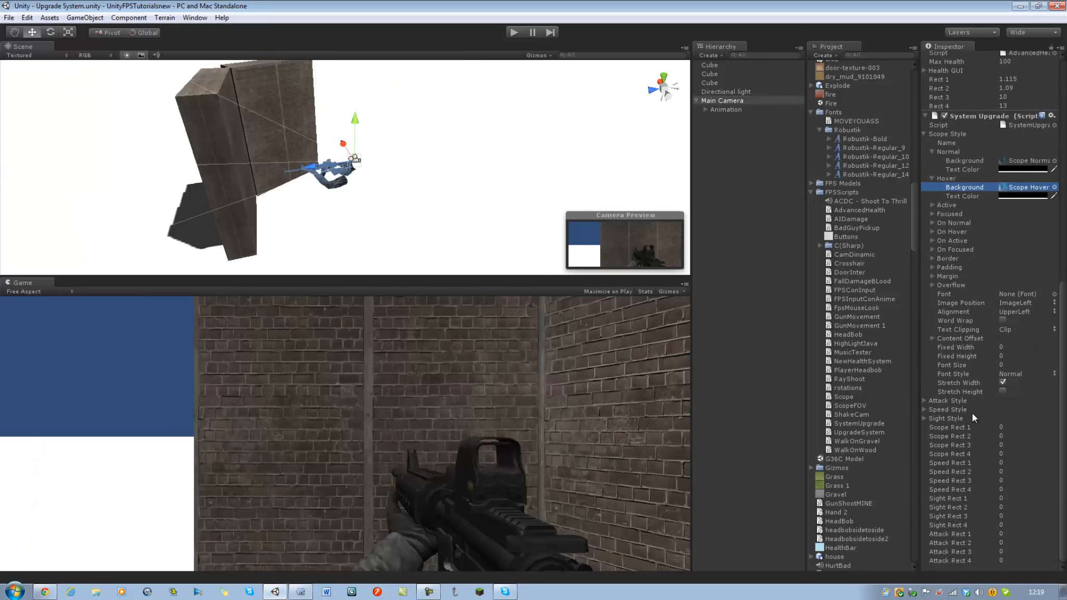
{"action": "left_click_drag", "start_coordinate": [1005, 424], "coordinate": [981, 422]}
{"action": "type", "text": "10"}
{"action": "key", "text": "Tab"}
{"action": "type", "text": "10"}
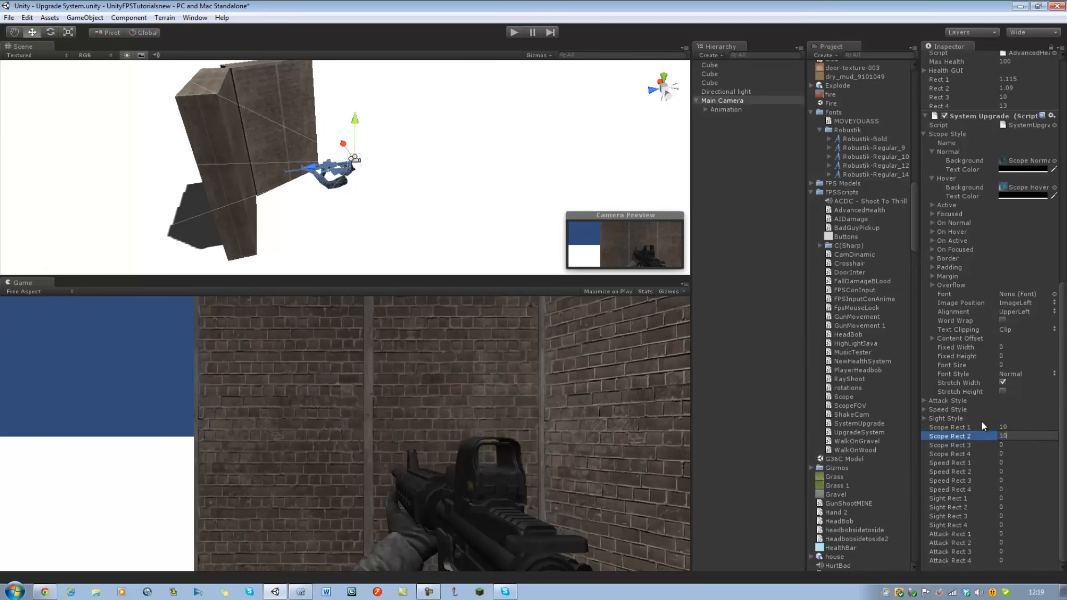
{"action": "key", "text": "Tab"}
{"action": "type", "text": "10"}
{"action": "key", "text": "Tab"}
{"action": "type", "text": "1"}
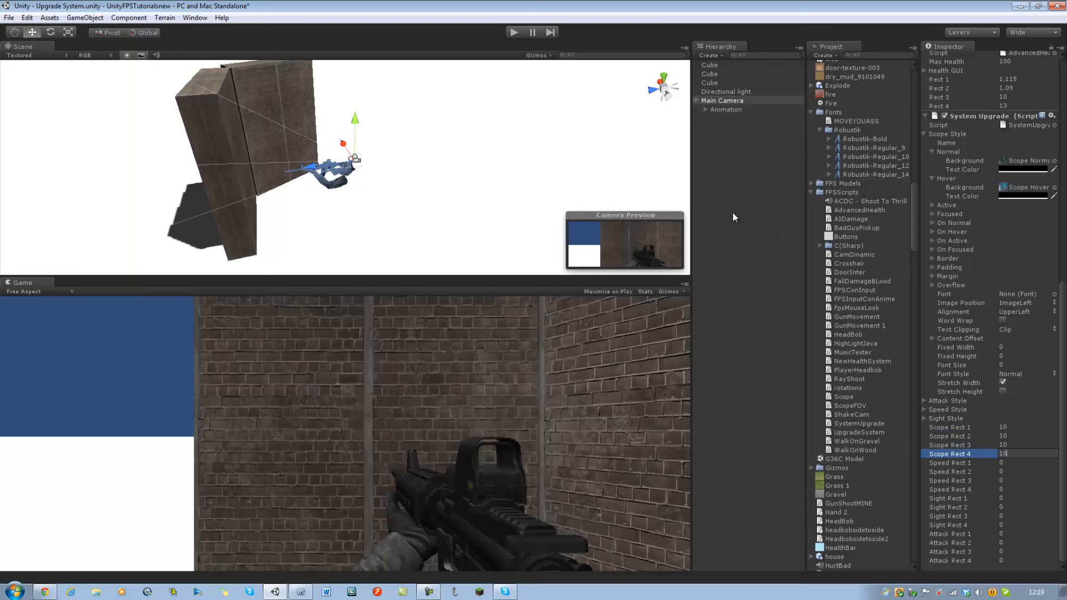
{"action": "key", "text": "ctrl+s"}
Glance at the SystemUpgrade script, and play-test the scene to check the scope button before stopping playback.
{"action": "left_click", "coordinate": [300, 592]}
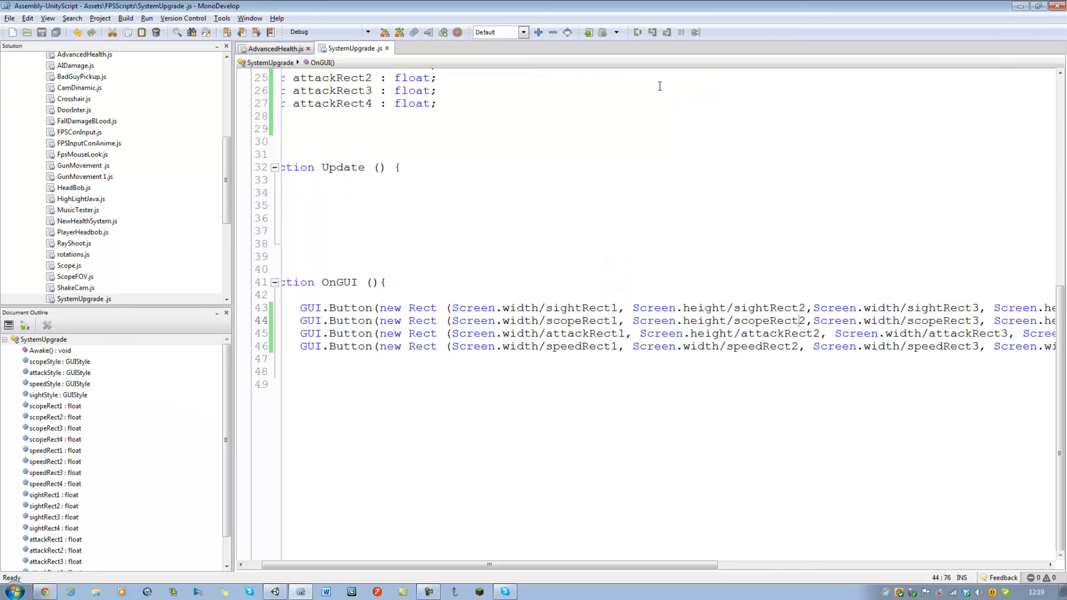
{"action": "left_click", "coordinate": [274, 592]}
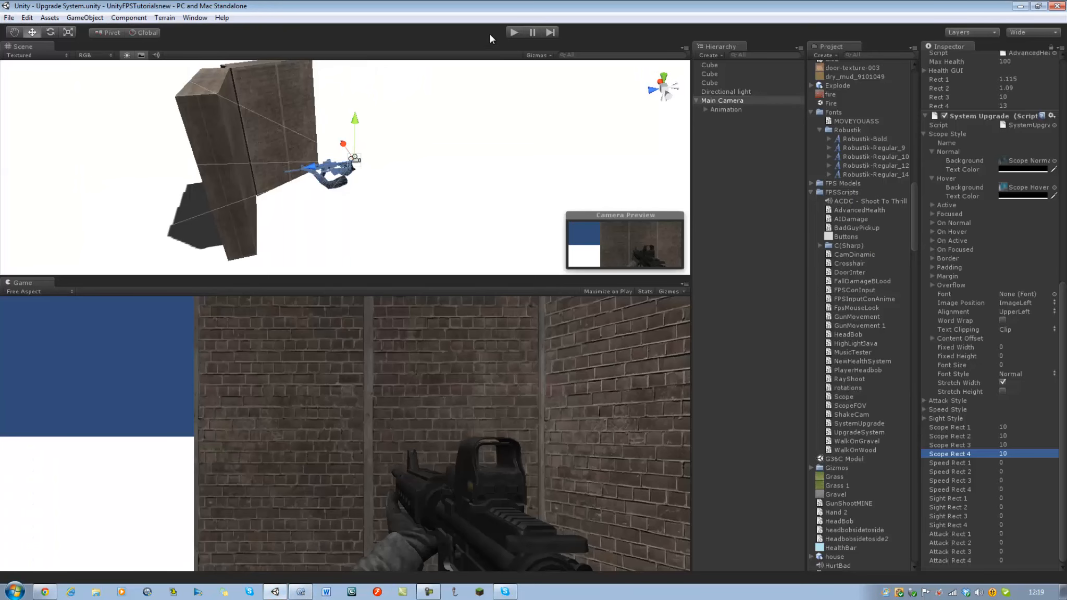
{"action": "left_click", "coordinate": [508, 31]}
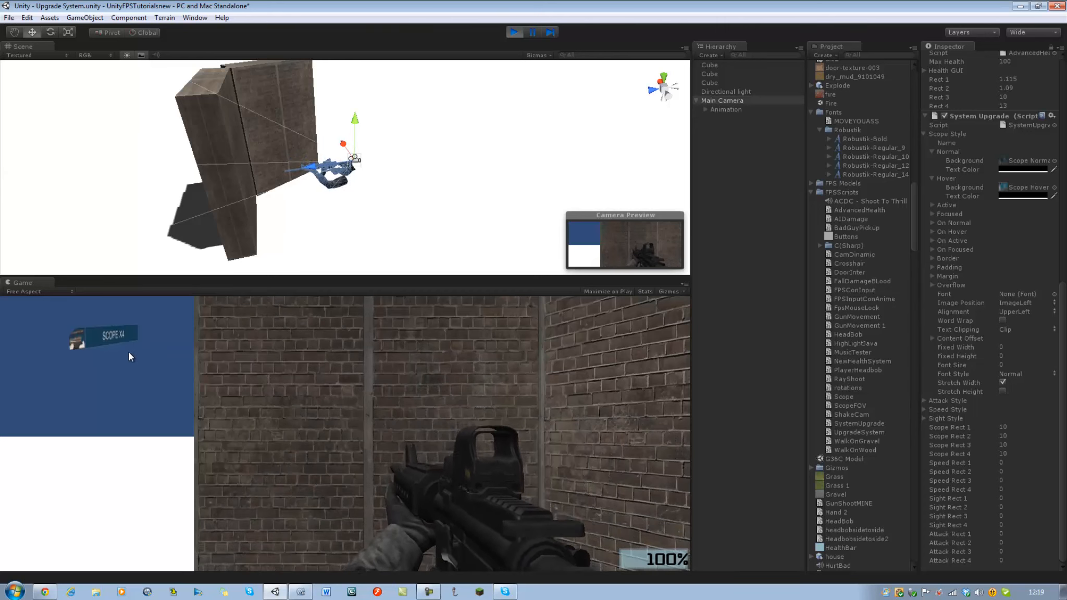
{"action": "key", "text": "ctrl+p"}
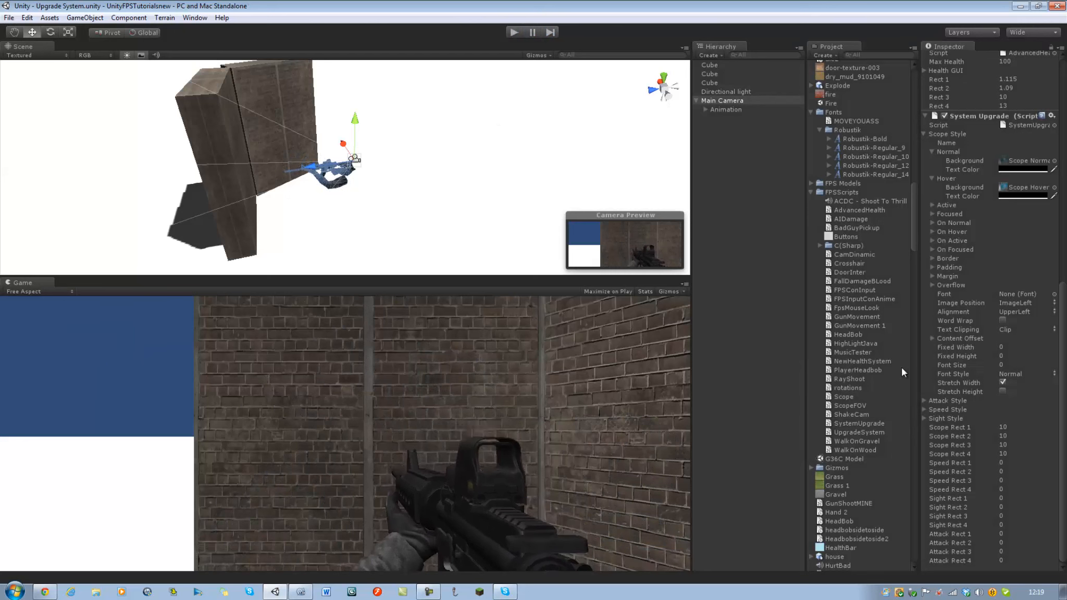
Assign the Incress Attack Normal texture as the Normal background of the Attack Style.
{"action": "left_click", "coordinate": [924, 133]}
{"action": "left_click", "coordinate": [924, 401]}
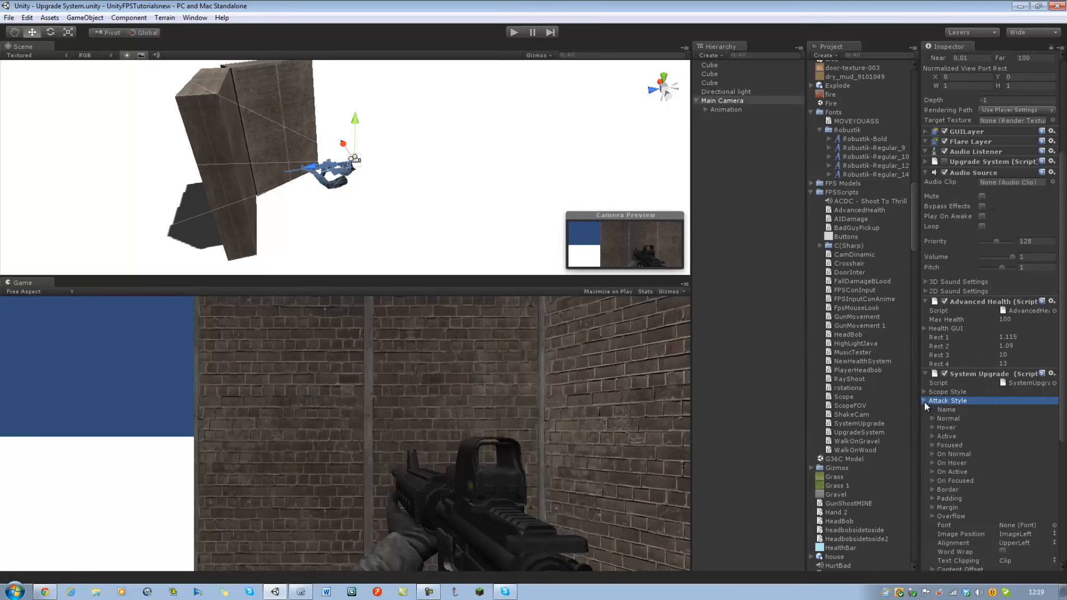
{"action": "left_click", "coordinate": [931, 418]}
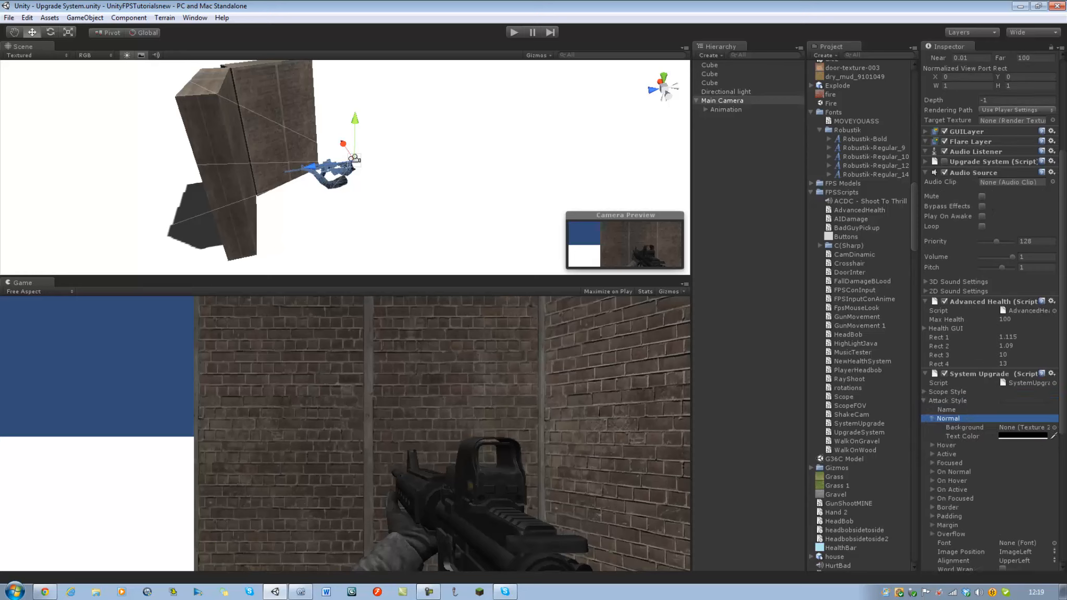
{"action": "left_click", "coordinate": [1053, 427]}
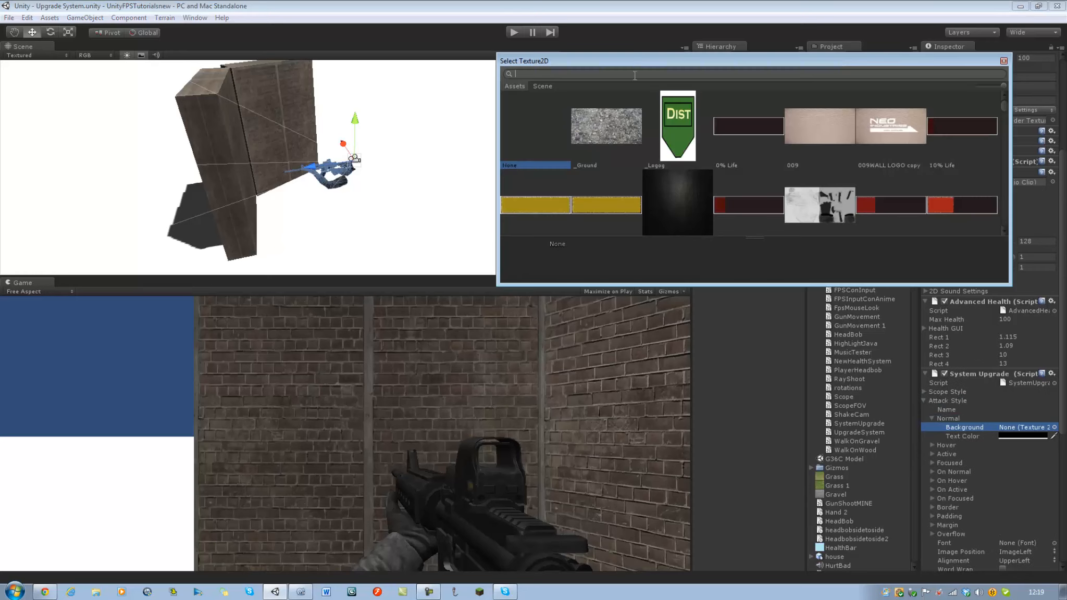
{"action": "type", "text": "attac"}
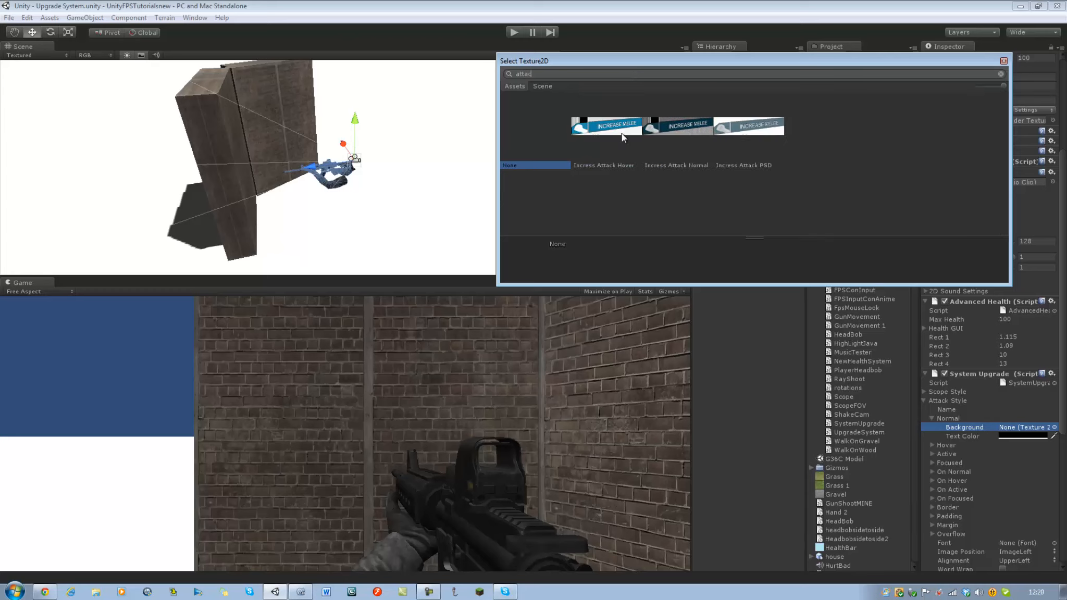
{"action": "left_click", "coordinate": [678, 130]}
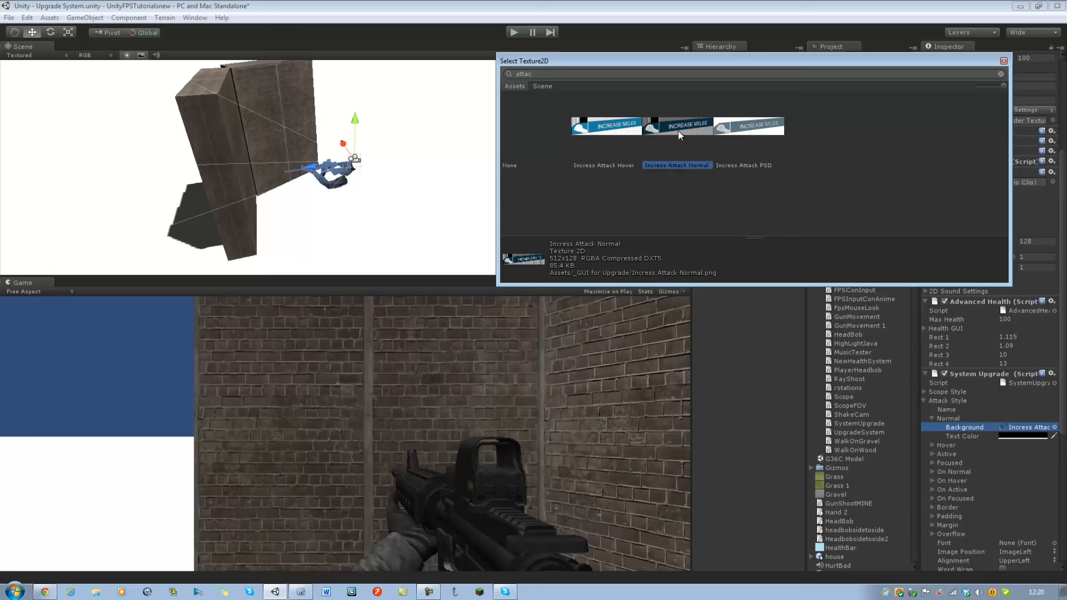
{"action": "double_click", "coordinate": [678, 131]}
Assign the Incress Attack Hover texture as the Hover background of the Attack Style.
{"action": "left_click", "coordinate": [932, 444]}
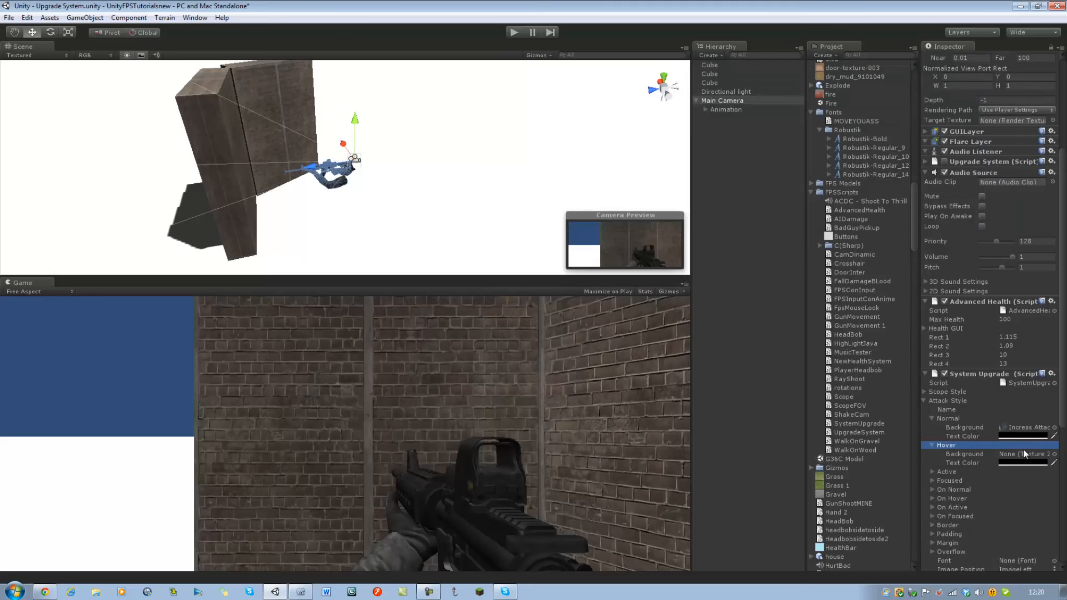
{"action": "left_click", "coordinate": [1054, 454]}
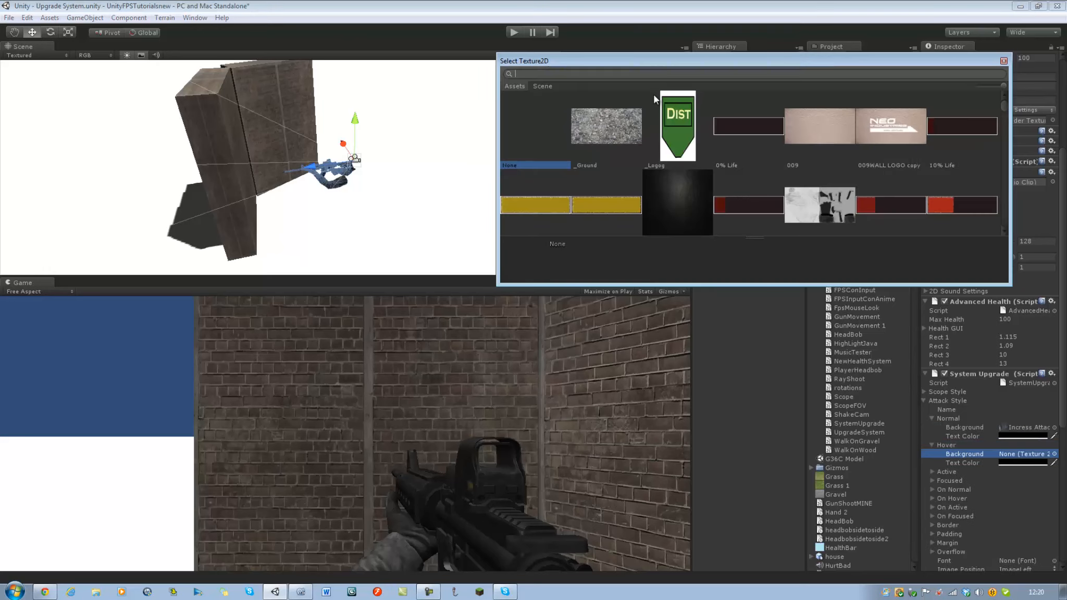
{"action": "type", "text": "incre"}
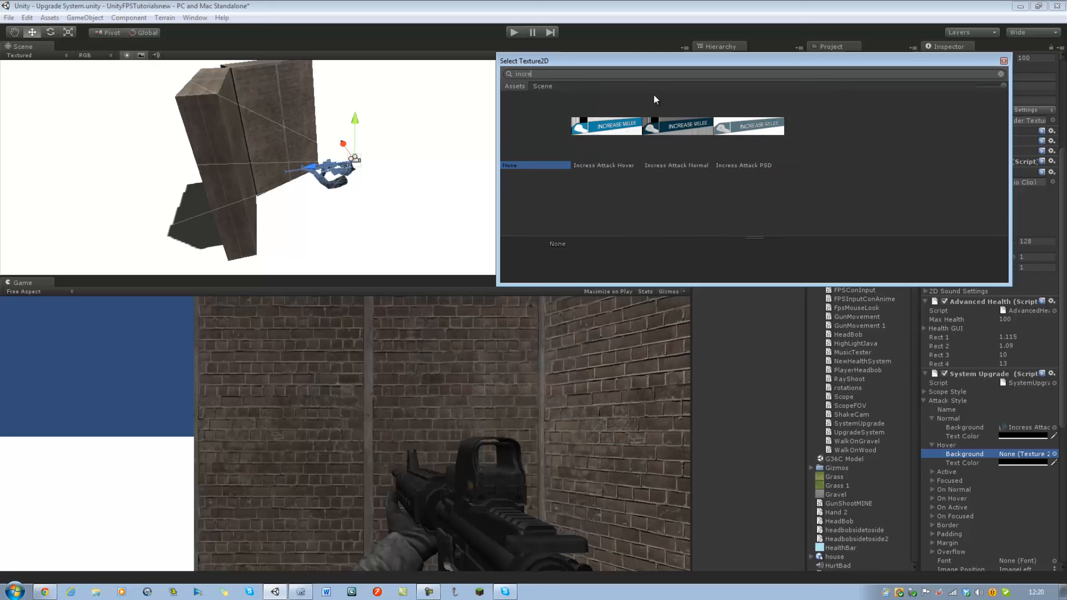
{"action": "double_click", "coordinate": [632, 122]}
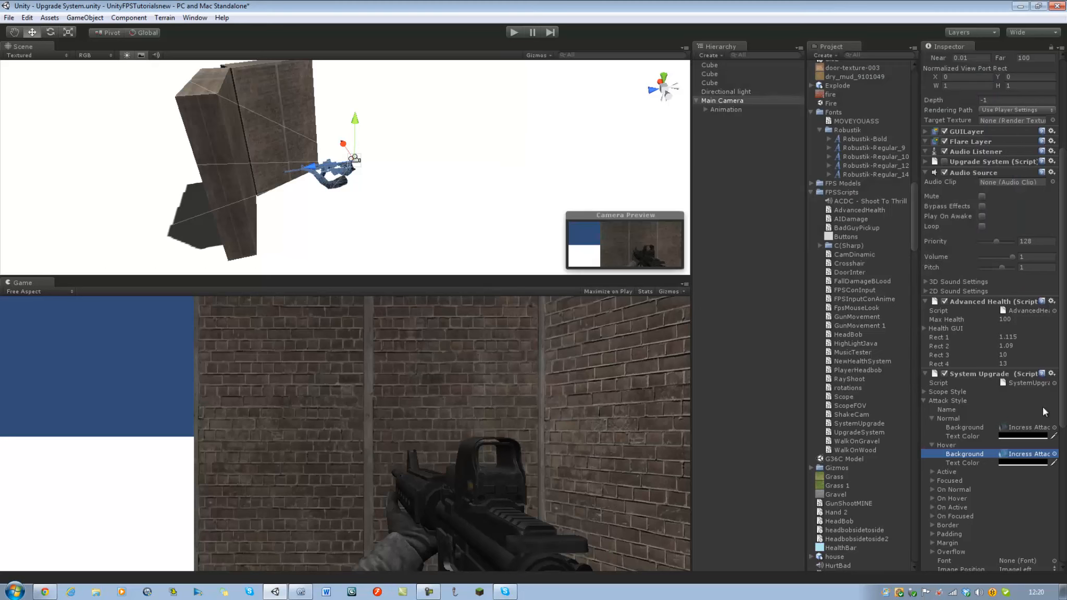
Save the modified Upgrade System scene and glance at the OnGUI button code in the SystemUpgrade script.
{"action": "key", "text": "ctrl+s"}
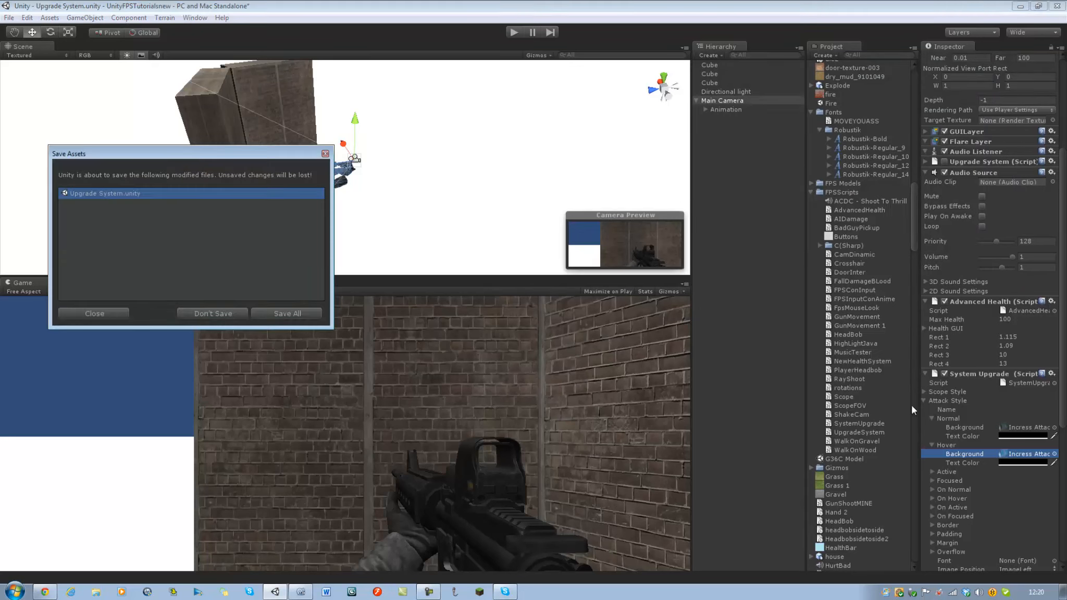
{"action": "left_click", "coordinate": [281, 313]}
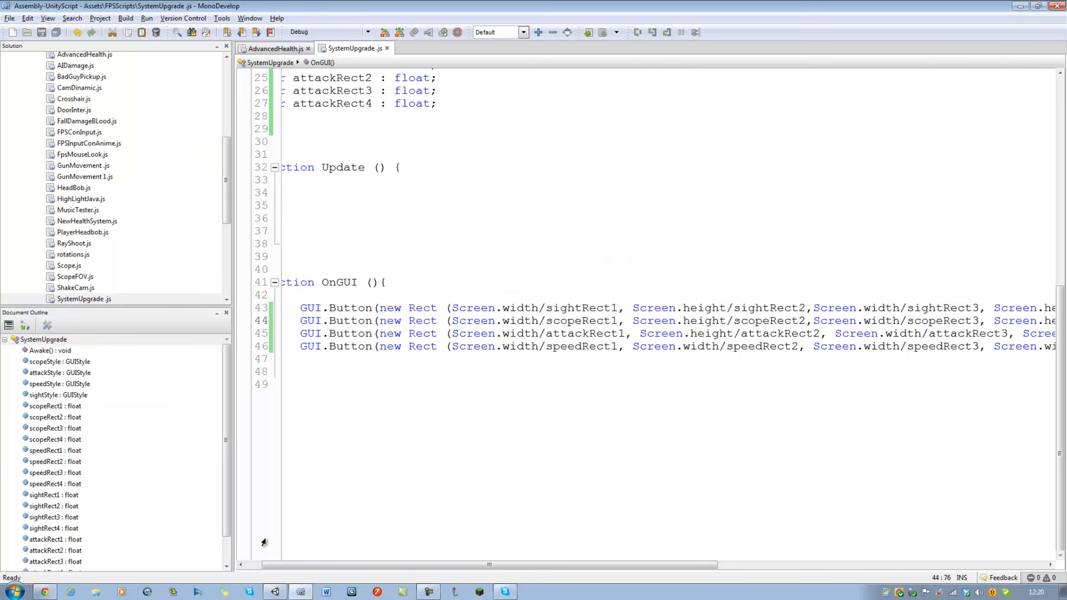
{"action": "left_click", "coordinate": [272, 590]}
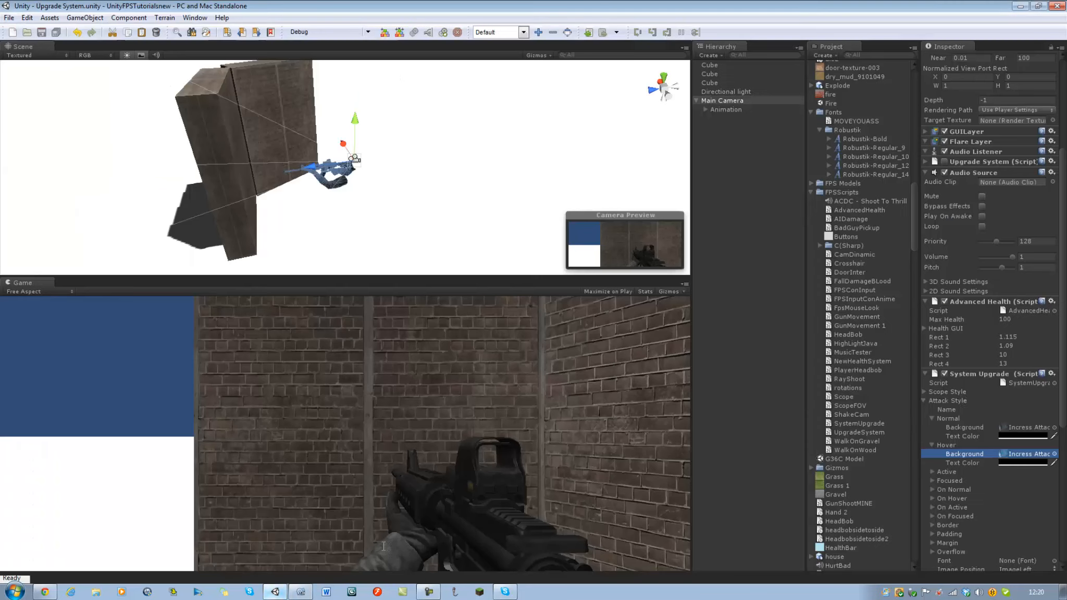
{"action": "left_click", "coordinate": [293, 593]}
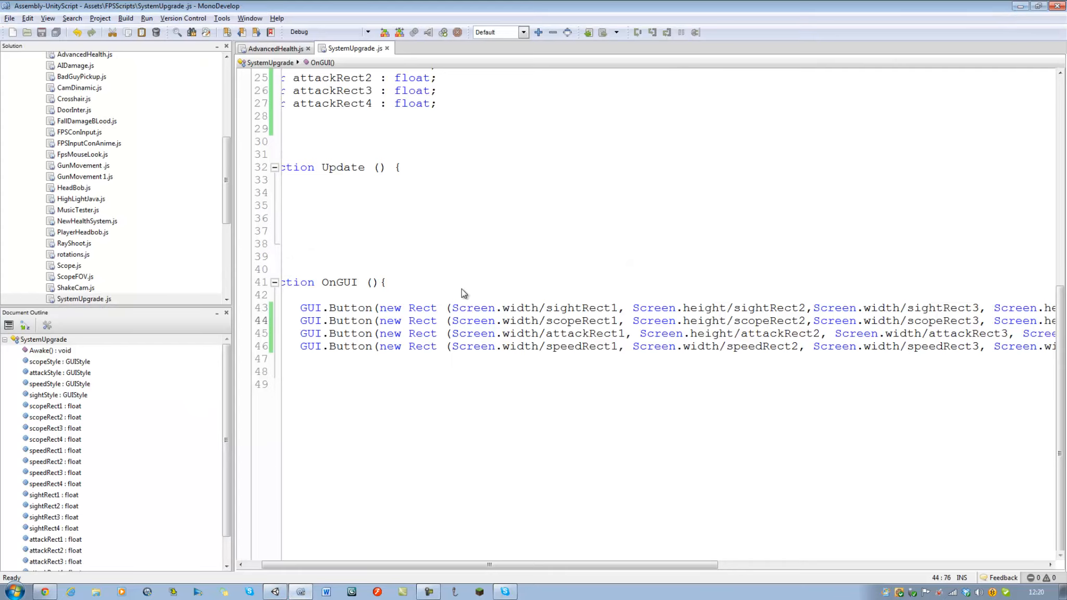
{"action": "left_click", "coordinate": [276, 592]}
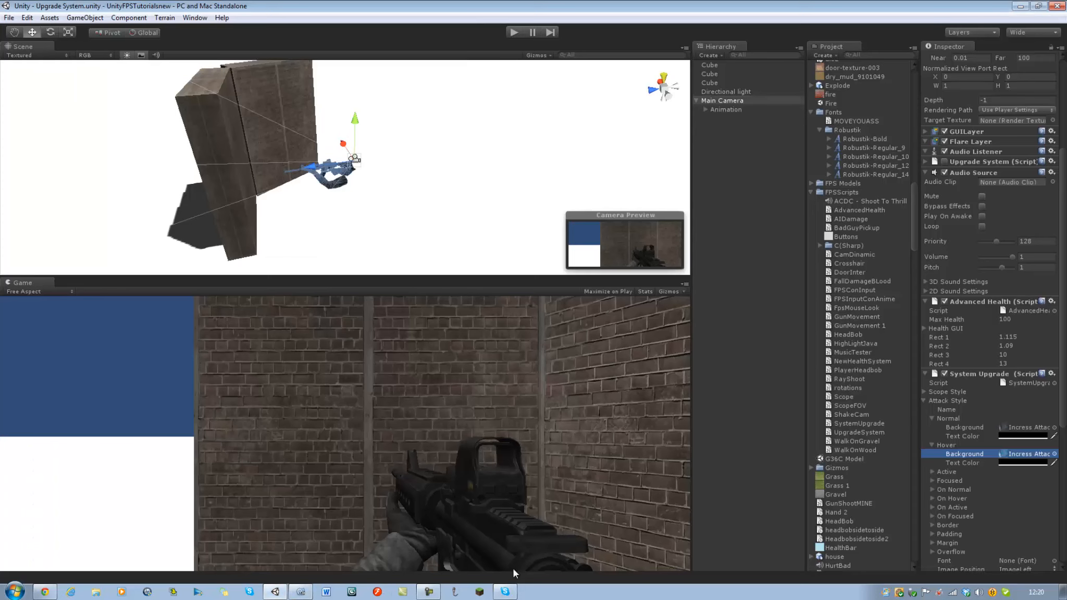
Collapse the Attack Style settings and set Attack Rect 1 through Attack Rect 4 to 10 each.
{"action": "left_click", "coordinate": [925, 400]}
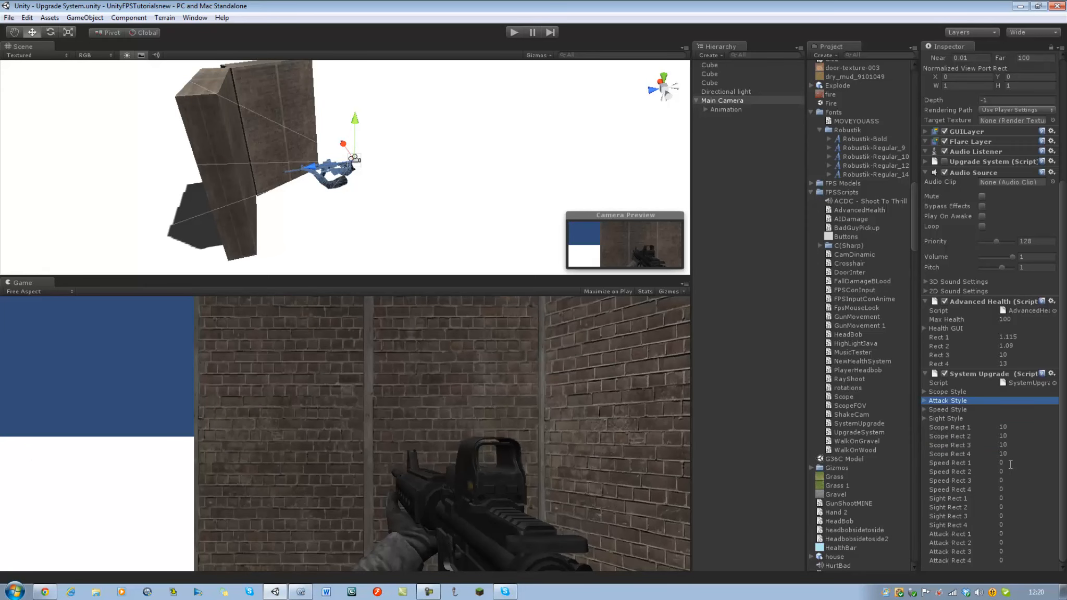
{"action": "left_click", "coordinate": [1003, 534]}
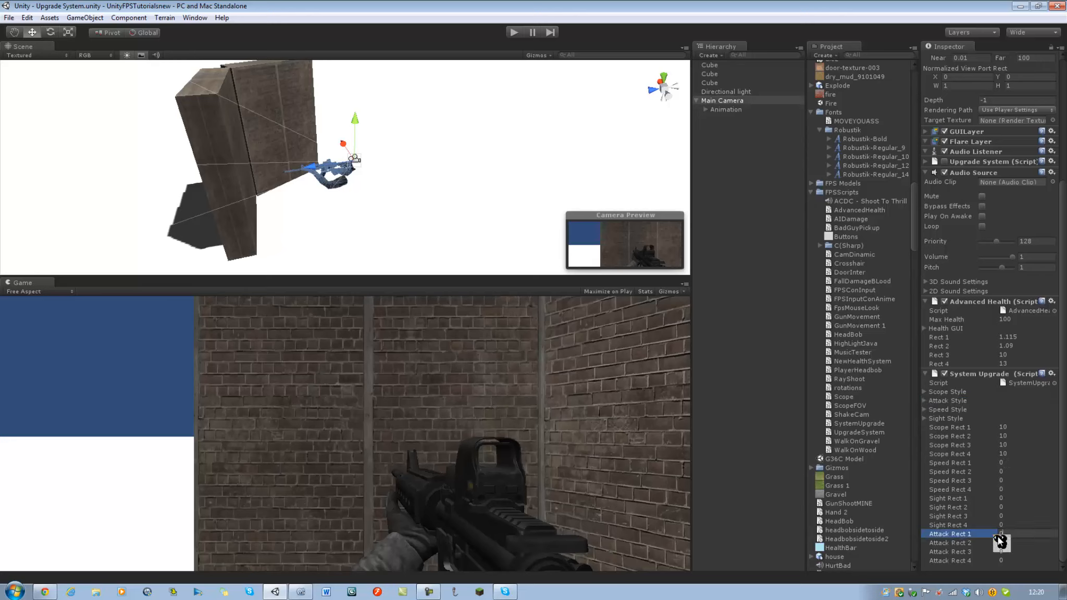
{"action": "key", "text": "Tab"}
{"action": "type", "text": "10"}
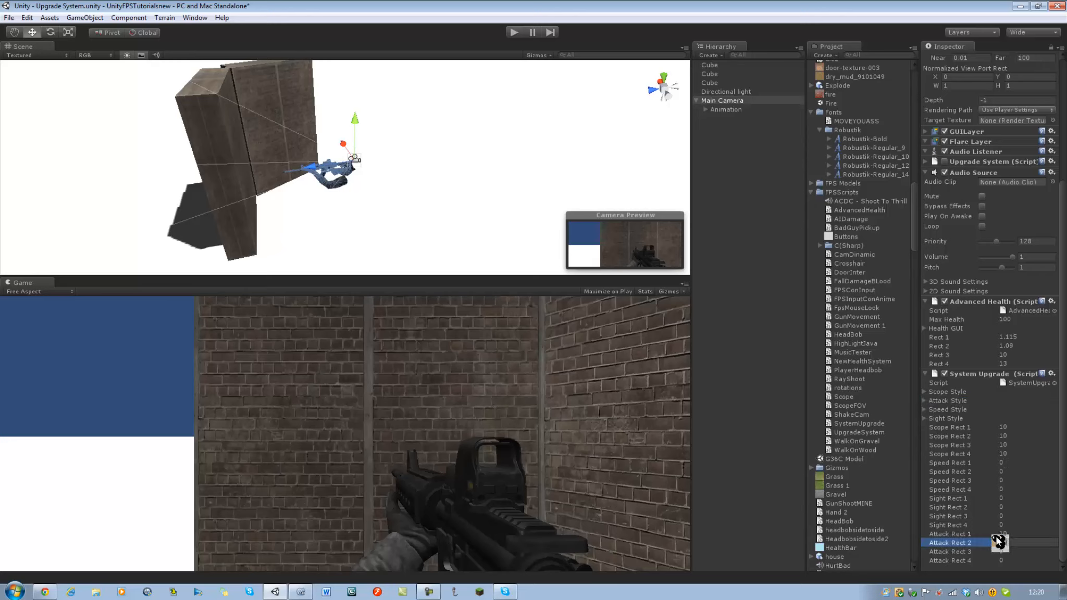
{"action": "key", "text": "Tab"}
{"action": "type", "text": "10"}
{"action": "key", "text": "Tab"}
{"action": "type", "text": "10"}
{"action": "key", "text": "Return"}
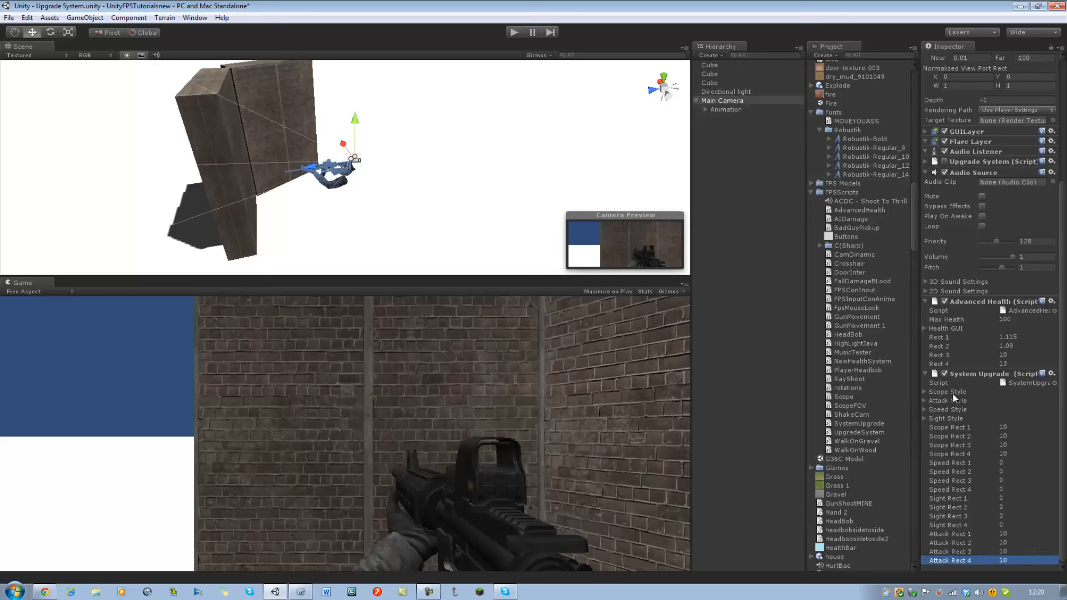
Set Speed Rect 1 through Speed Rect 4 of the System Upgrade script to 10 each.
{"action": "left_click", "coordinate": [1000, 463]}
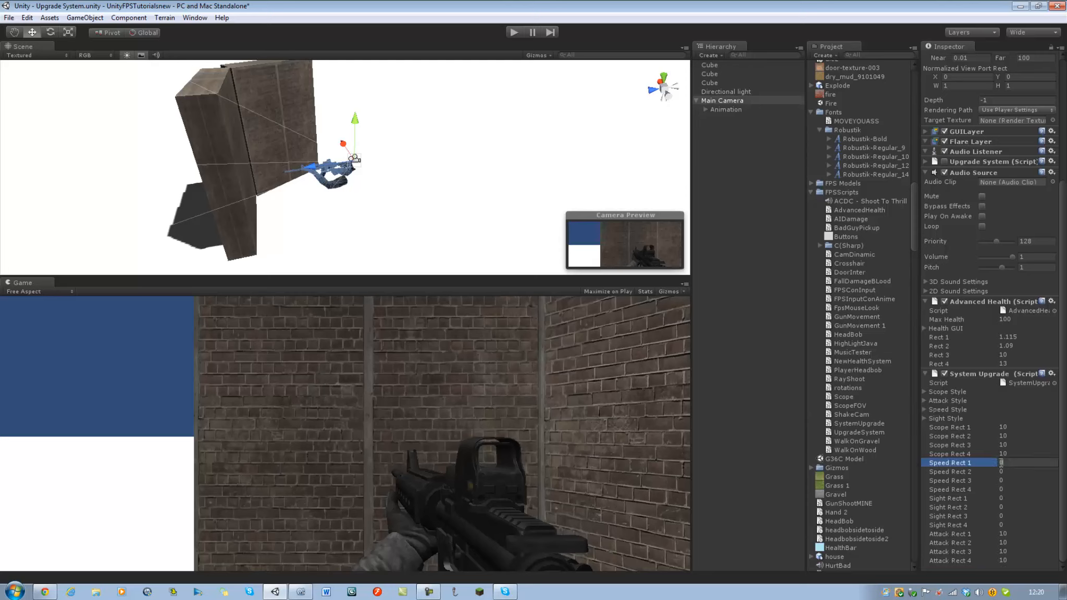
{"action": "type", "text": "10"}
{"action": "key", "text": "Tab"}
{"action": "type", "text": "10\t10"}
{"action": "key", "text": "Tab"}
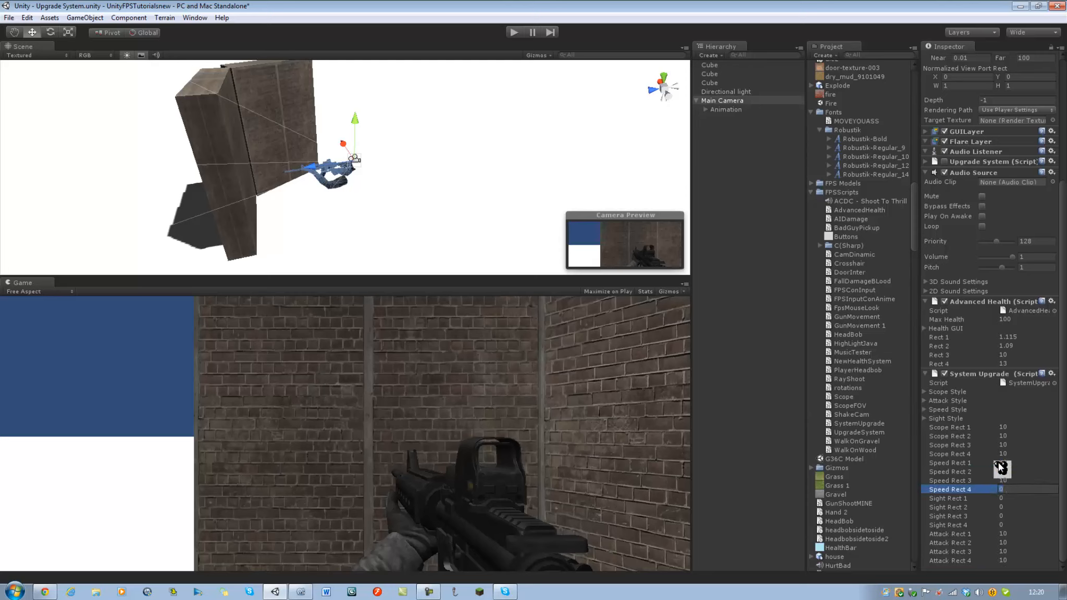
{"action": "type", "text": "10"}
Set Sight Rect 1 through Sight Rect 4 of the System Upgrade script to 10 each.
{"action": "key", "text": "Tab"}
{"action": "type", "text": "10"}
{"action": "key", "text": "Tab"}
{"action": "type", "text": "10"}
{"action": "key", "text": "Tab"}
{"action": "type", "text": "10"}
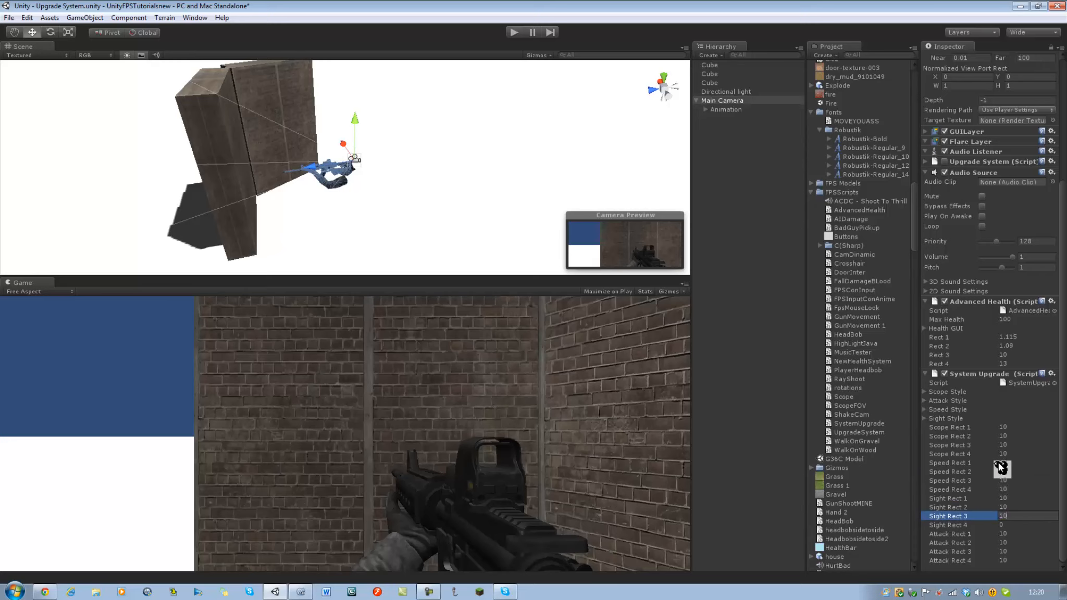
{"action": "key", "text": "Tab"}
{"action": "type", "text": "10"}
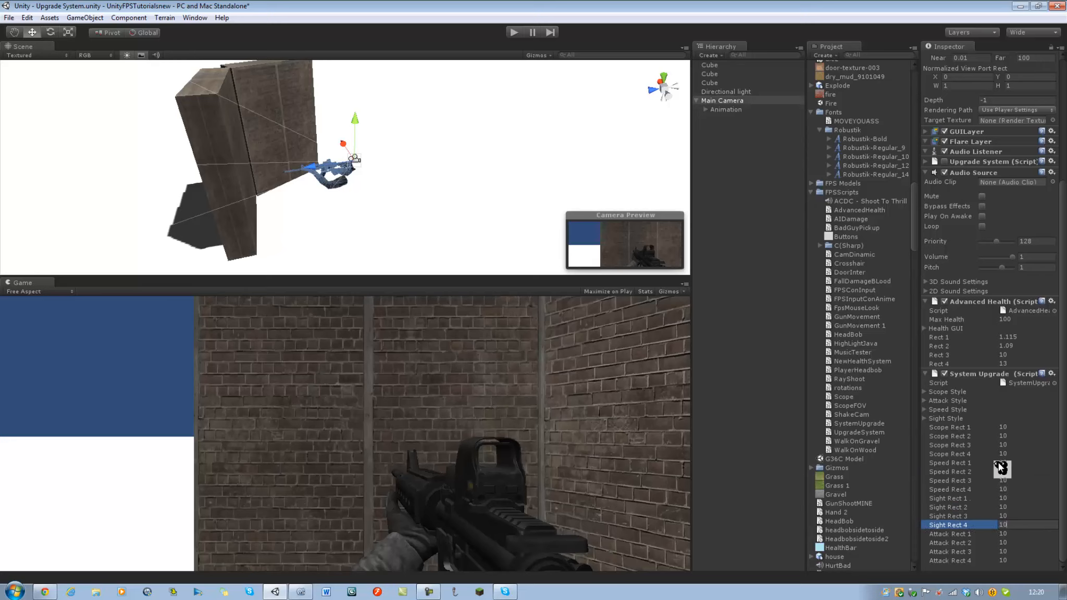
Expand the Speed Style settings to show its Normal and Hover background options.
{"action": "left_click", "coordinate": [925, 410]}
{"action": "left_click", "coordinate": [932, 429]}
{"action": "left_click", "coordinate": [945, 462]}
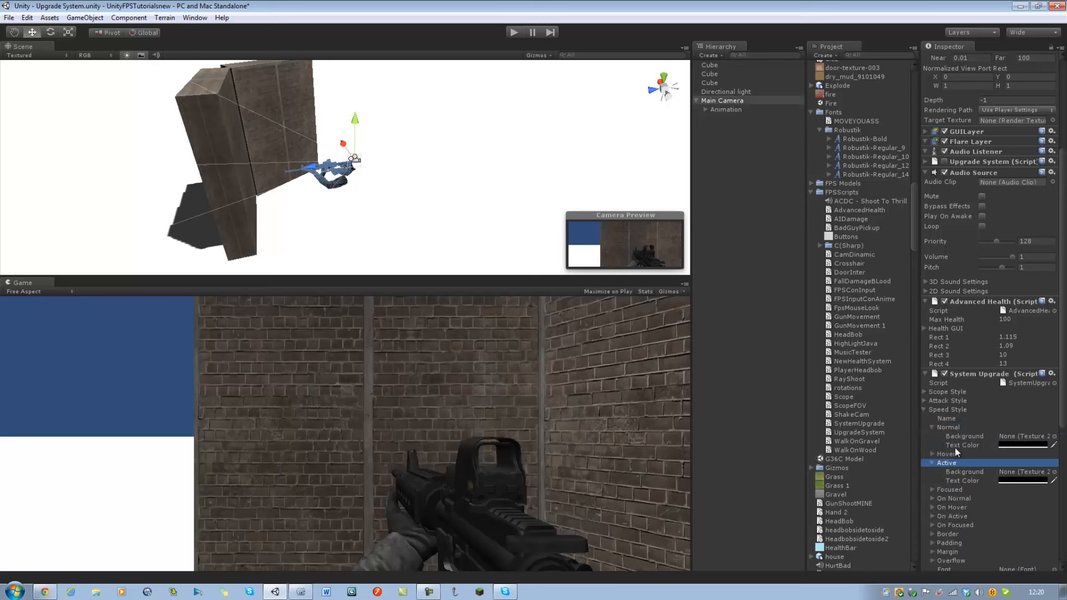
{"action": "left_click", "coordinate": [930, 454]}
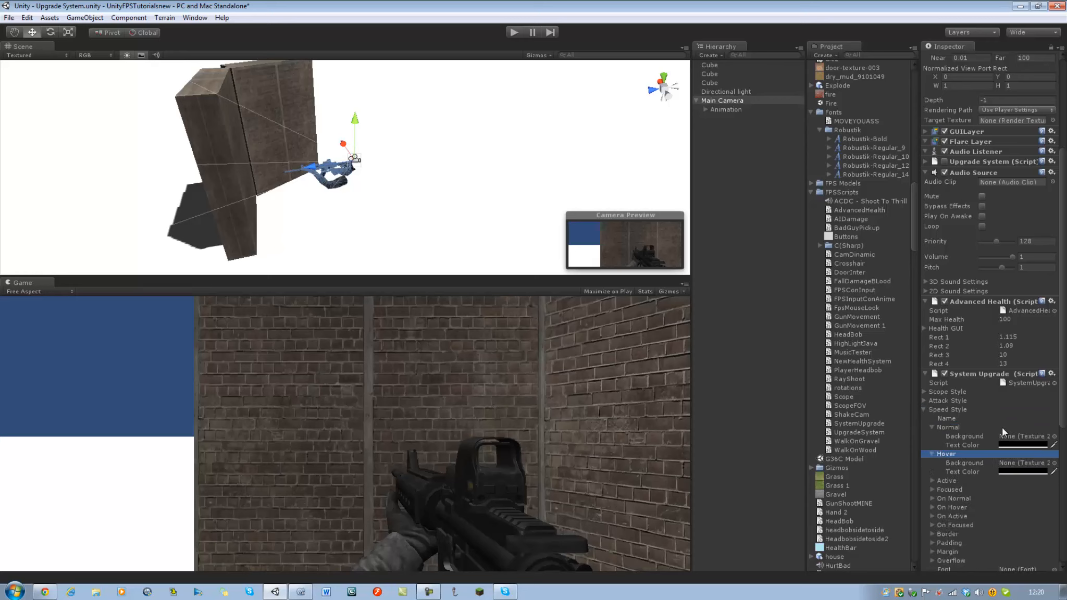
{"action": "left_click", "coordinate": [1053, 436]}
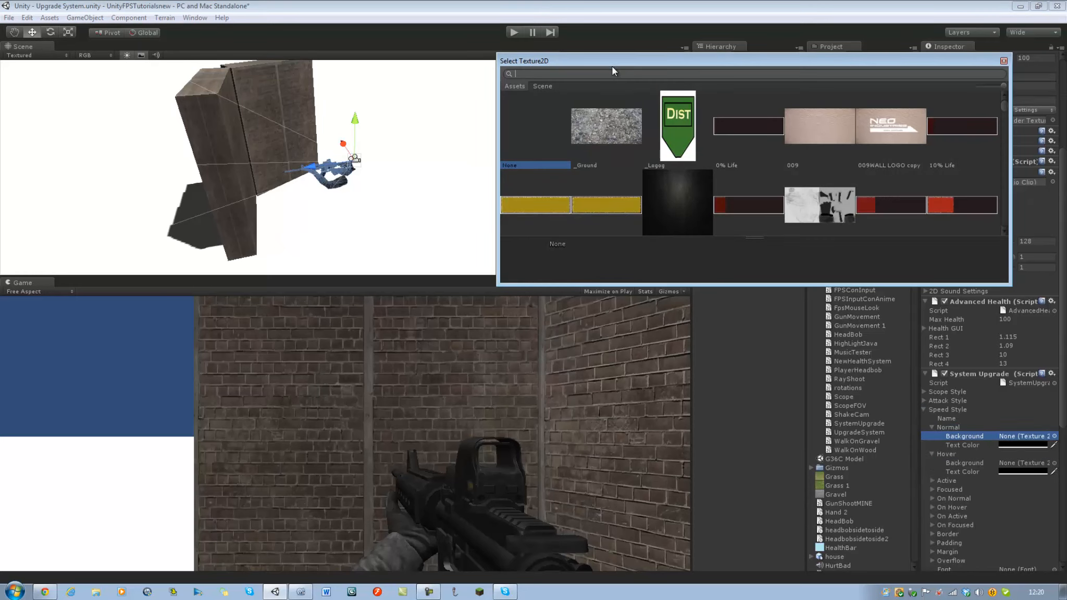
{"action": "type", "text": "sp"}
{"action": "key", "text": "BackSpace"}
{"action": "key", "text": "BackSpace"}
{"action": "type", "text": "incre"}
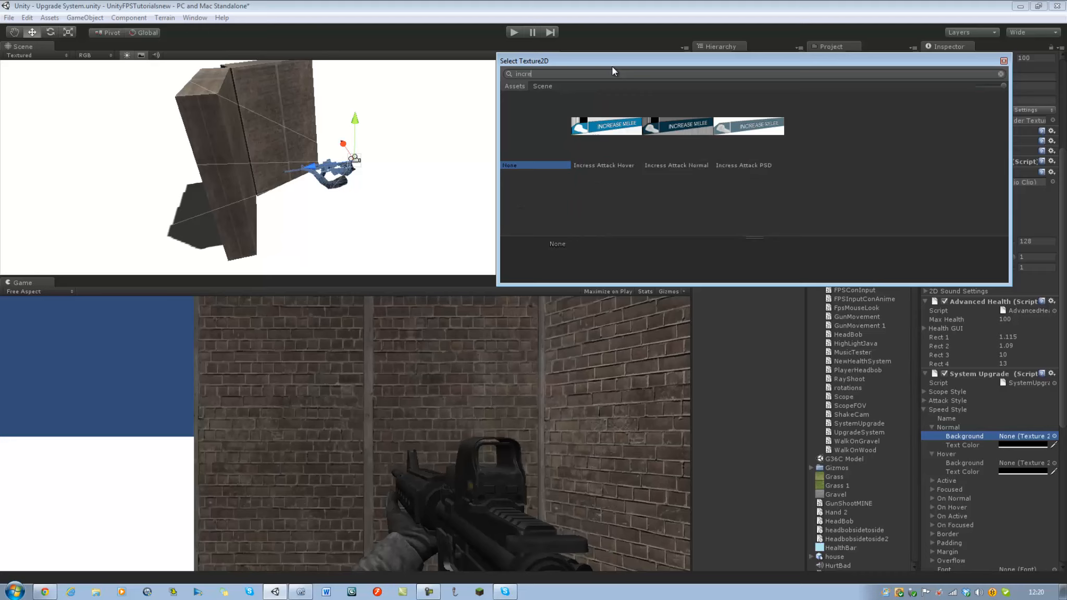
{"action": "key", "text": "BackSpace"}
{"action": "key", "text": "BackSpace"}
{"action": "key", "text": "BackSpace"}
{"action": "key", "text": "BackSpace"}
{"action": "key", "text": "BackSpace"}
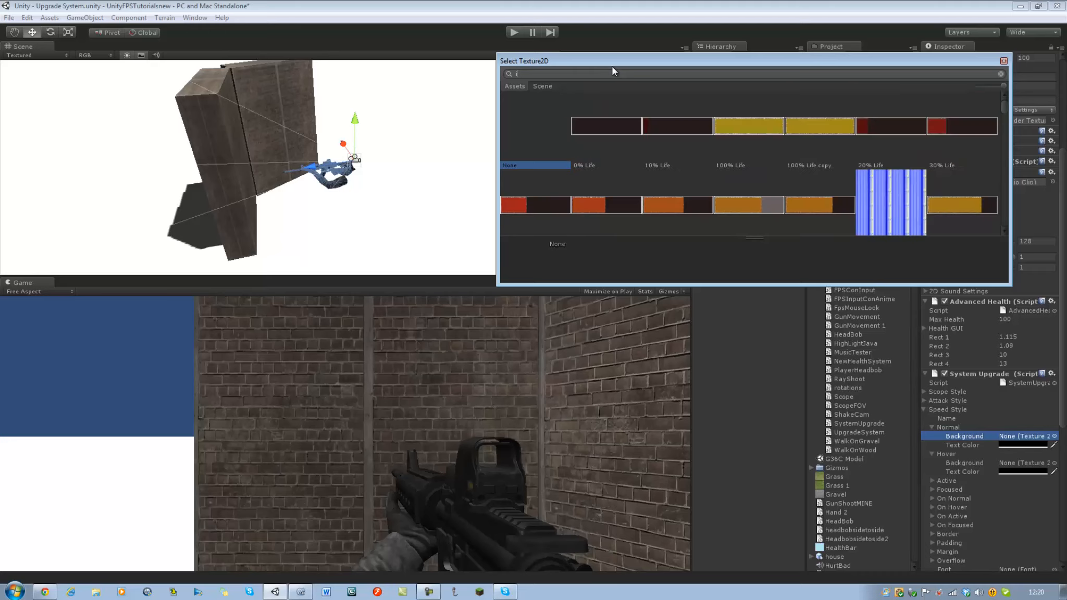
{"action": "type", "text": "spe"}
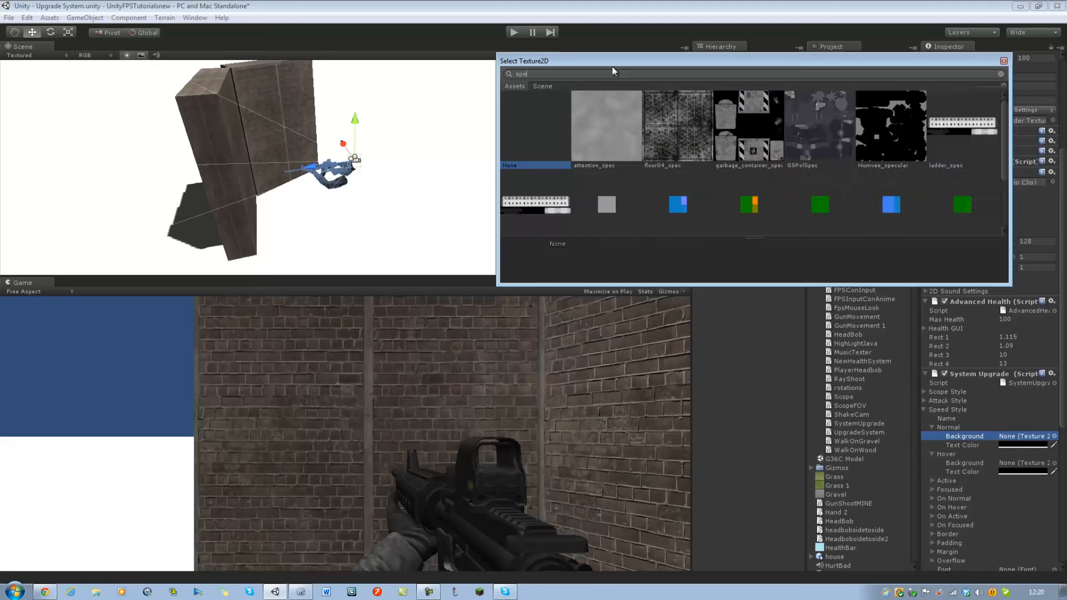
{"action": "type", "text": "e"}
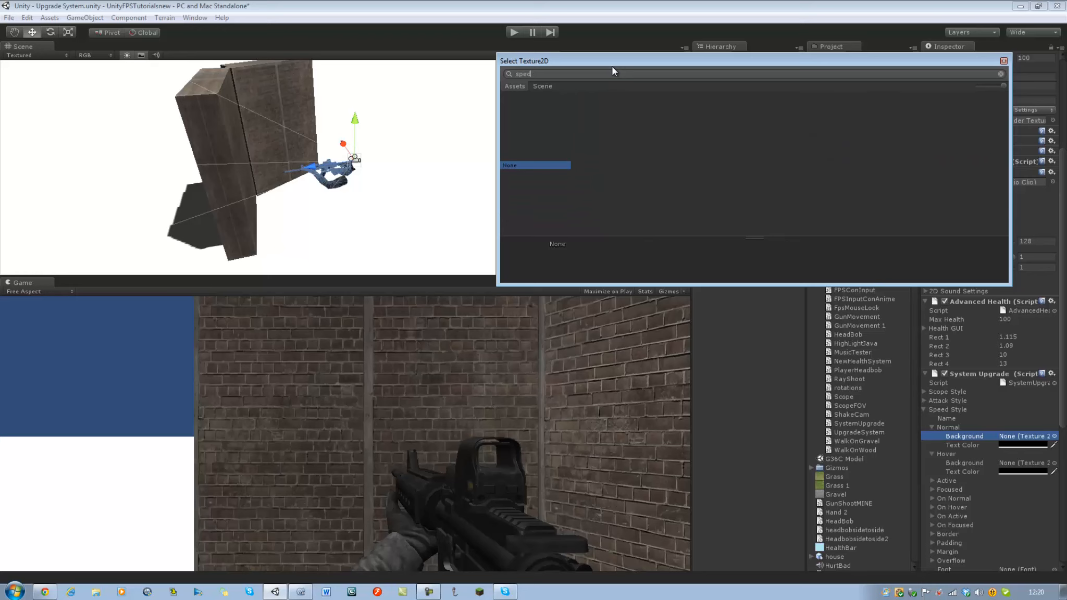
{"action": "key", "text": "BackSpace"}
{"action": "key", "text": "BackSpace"}
{"action": "key", "text": "BackSpace"}
{"action": "key", "text": "BackSpace"}
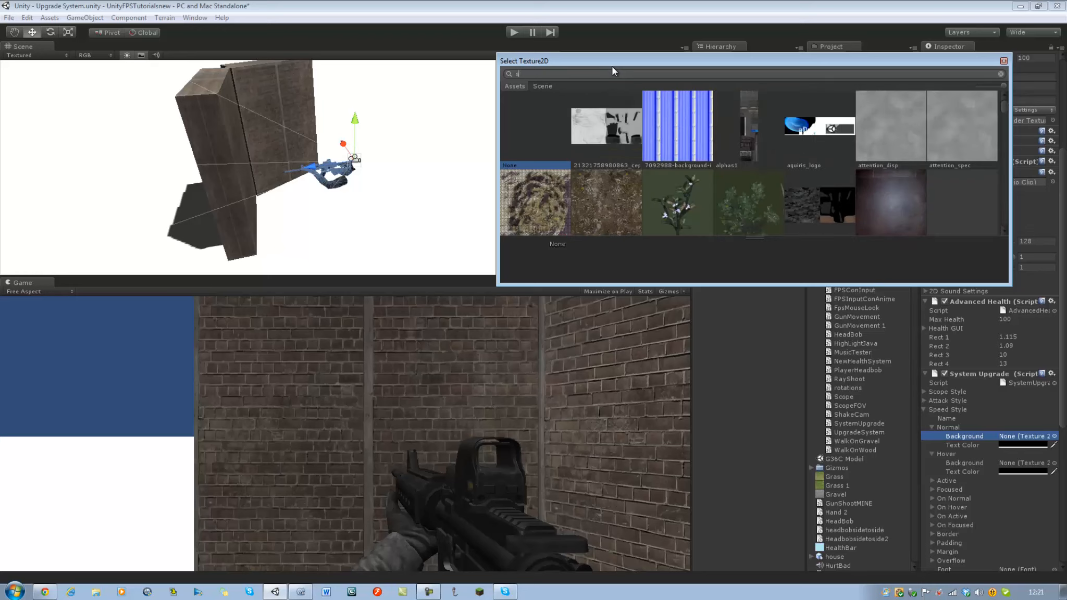
{"action": "scroll", "coordinate": [956, 124], "scroll_direction": "down", "scroll_amount": 5}
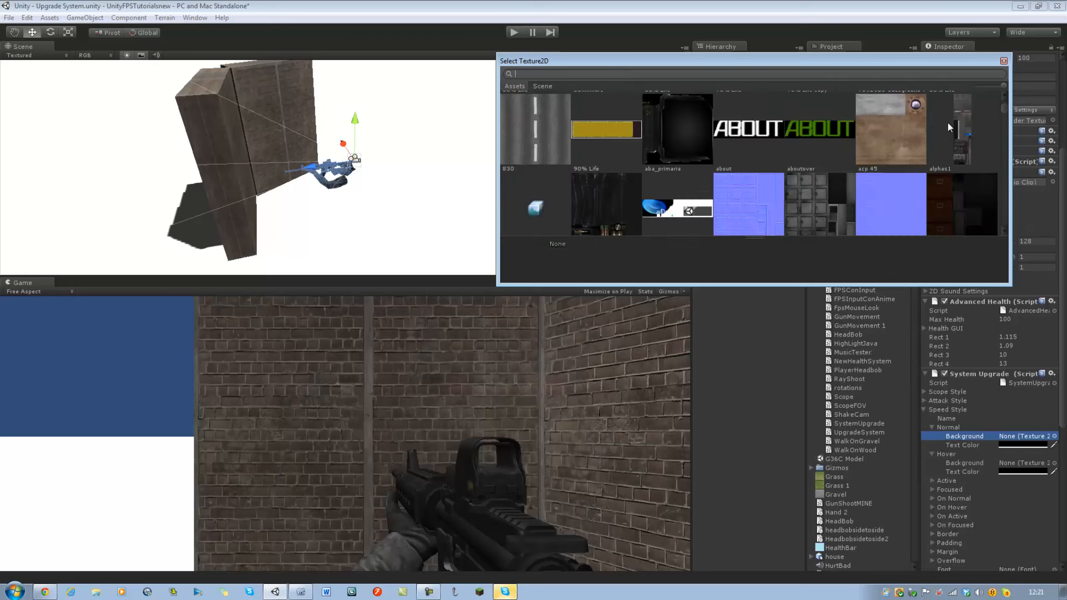
{"action": "scroll", "coordinate": [947, 122], "scroll_direction": "down", "scroll_amount": 8}
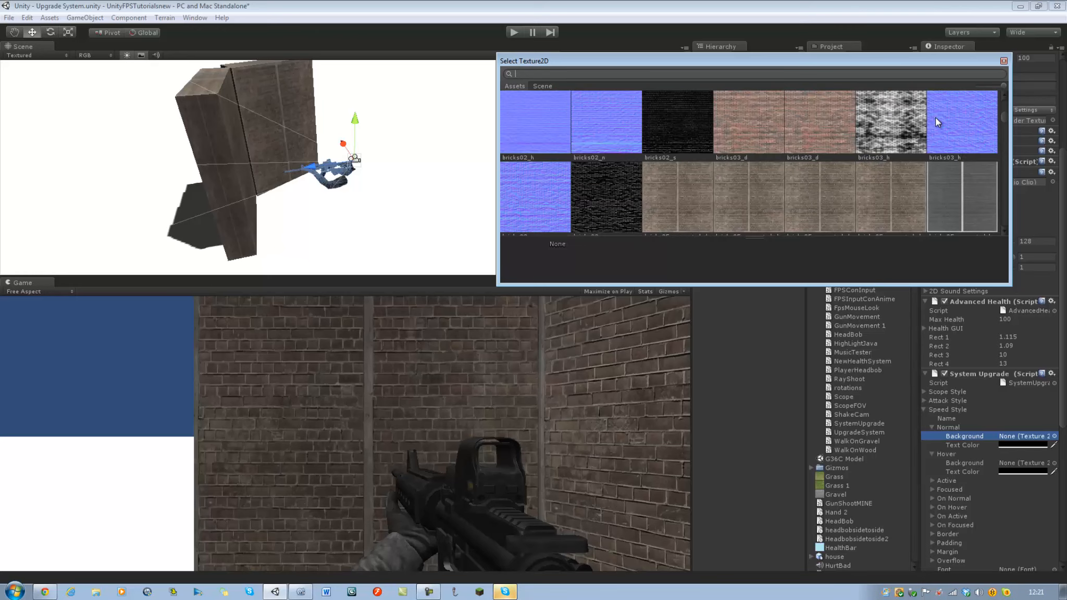
{"action": "scroll", "coordinate": [935, 120], "scroll_direction": "down", "scroll_amount": 10}
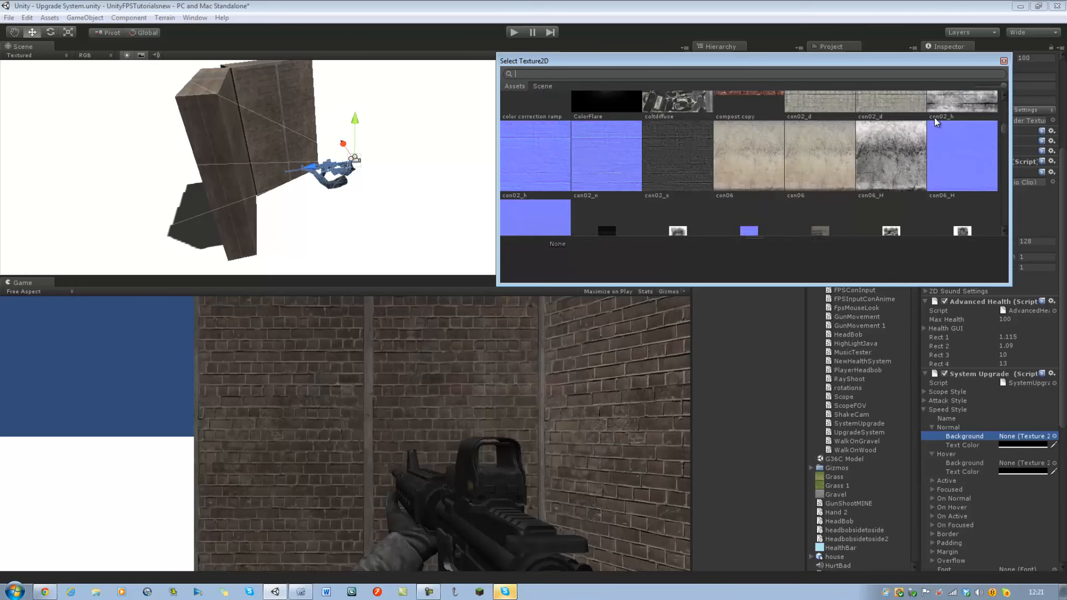
{"action": "scroll", "coordinate": [932, 118], "scroll_direction": "down", "scroll_amount": 2}
{"action": "left_click", "coordinate": [1003, 60]}
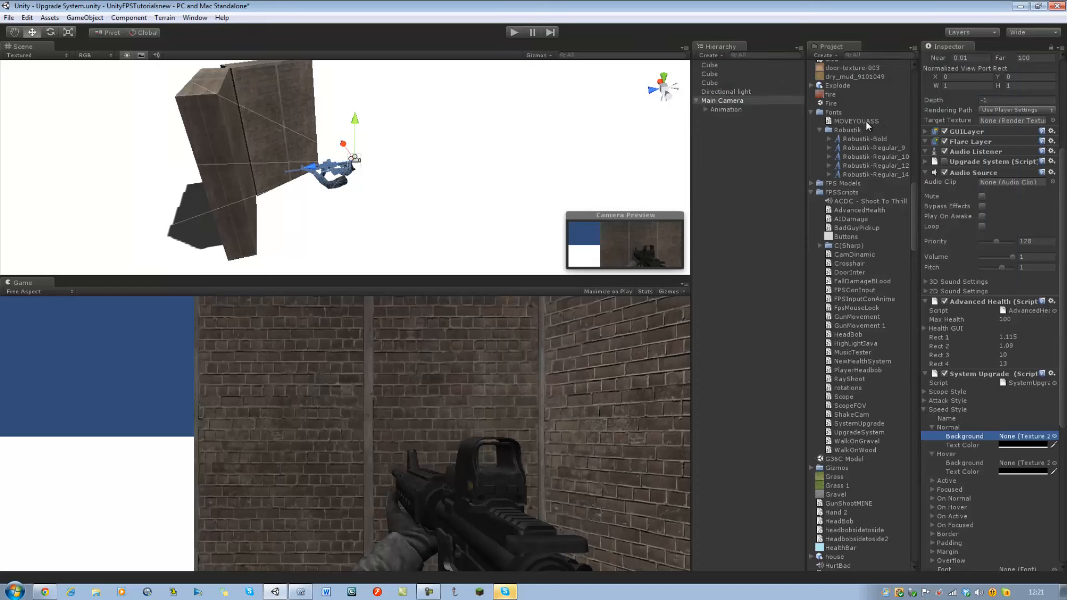
From the _GUI for Upgrade folder, assign Stamina Normal and Stamina Hover as the Speed Style's Normal and Hover backgrounds, and collapse the style.
{"action": "left_click_drag", "start_coordinate": [914, 188], "coordinate": [901, 109]}
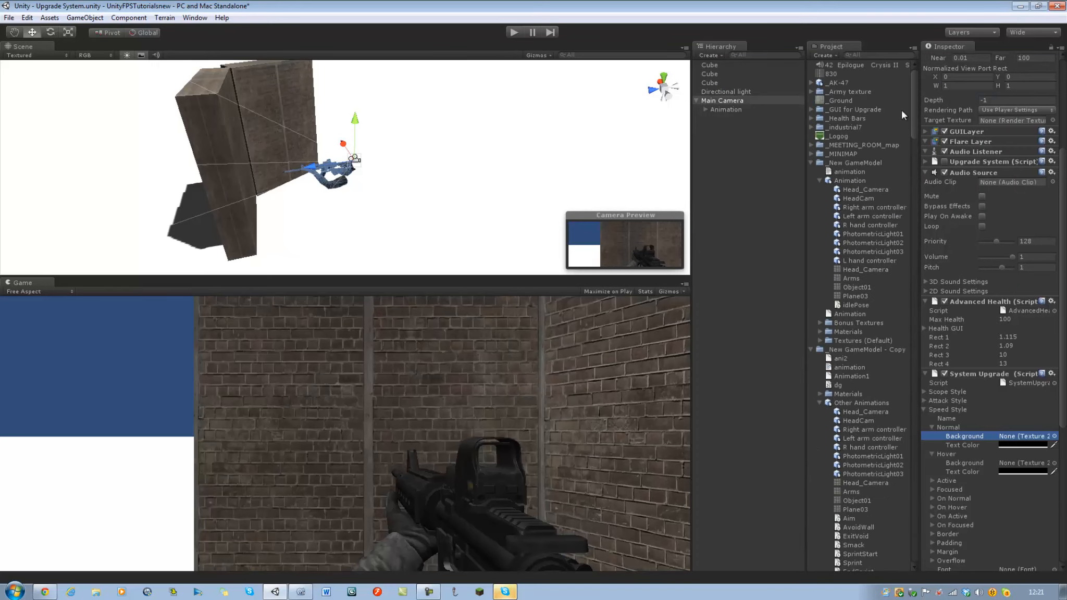
{"action": "left_click", "coordinate": [811, 110]}
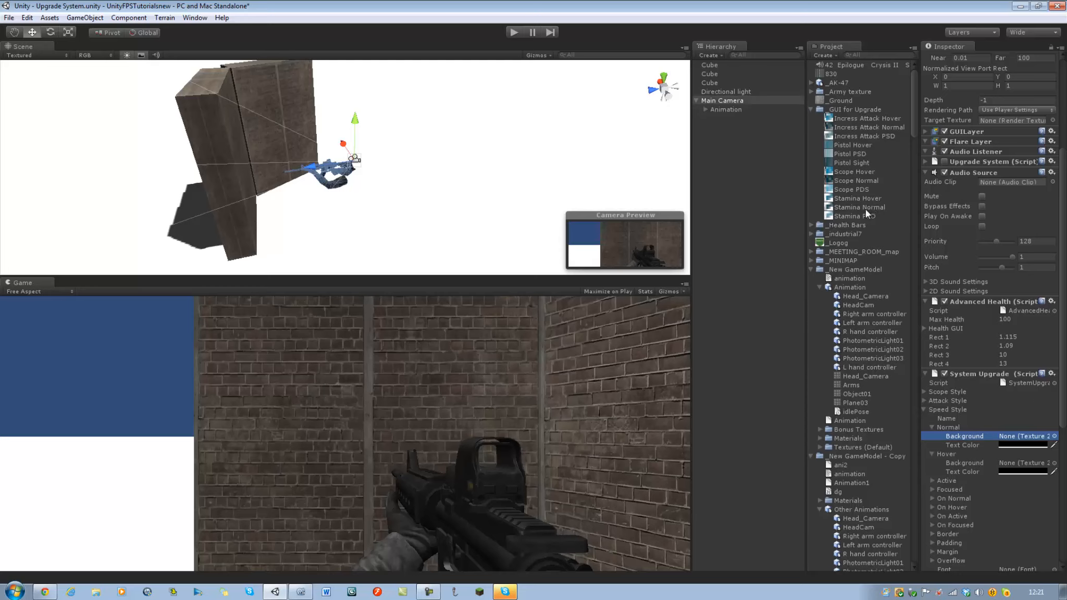
{"action": "left_click_drag", "start_coordinate": [865, 208], "coordinate": [1017, 436]}
{"action": "left_click_drag", "start_coordinate": [860, 199], "coordinate": [1022, 462]}
{"action": "scroll", "coordinate": [1036, 385], "scroll_direction": "down", "scroll_amount": 3}
{"action": "left_click", "coordinate": [923, 358]}
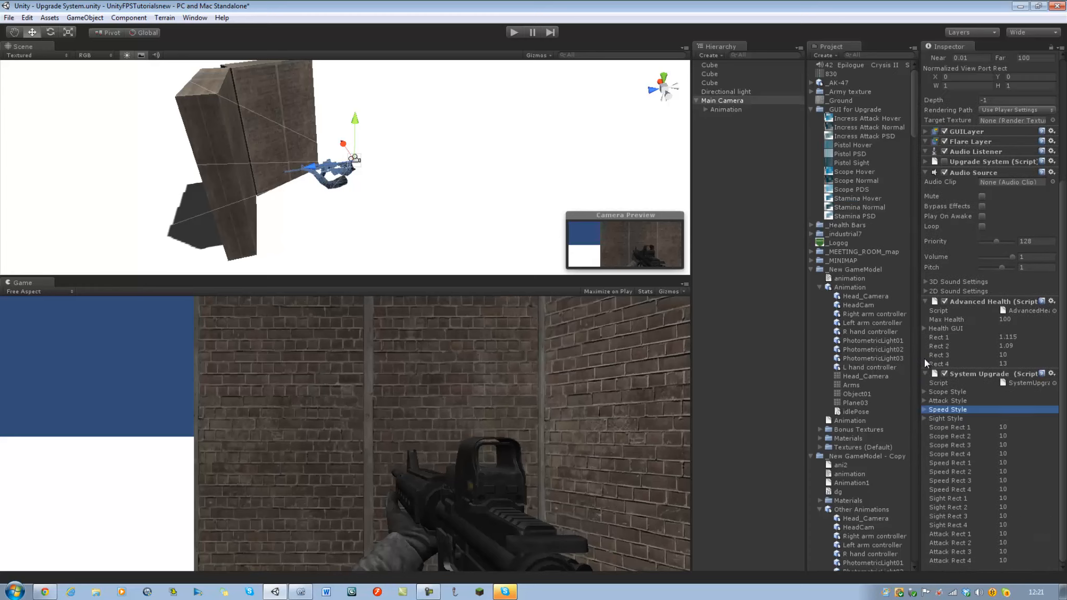
Expand the Sight Style settings to show its Normal and Hover background options.
{"action": "left_click", "coordinate": [925, 418]}
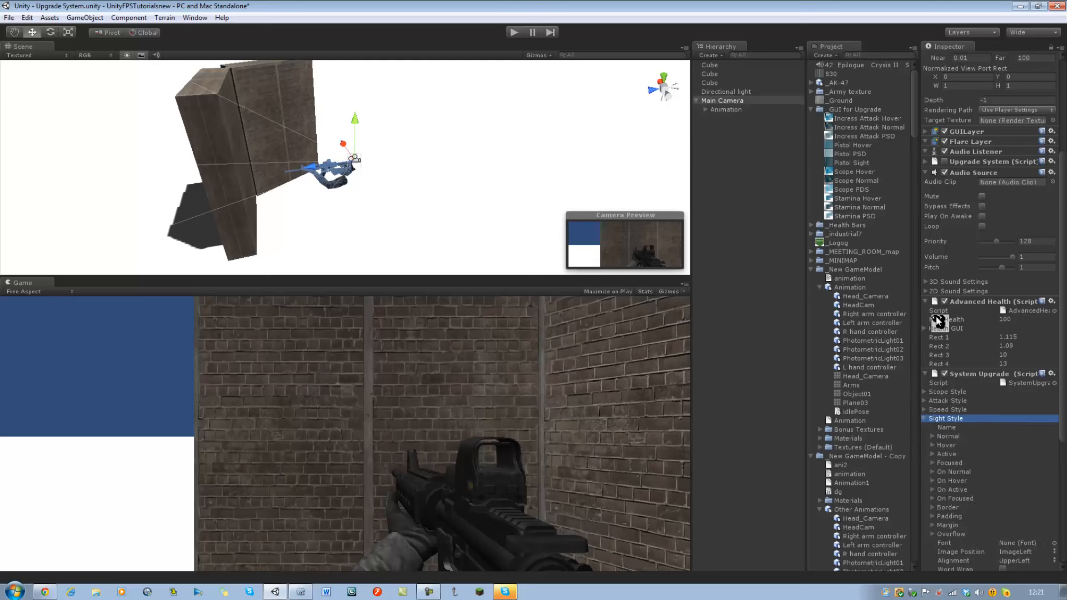
{"action": "scroll", "coordinate": [997, 427], "scroll_direction": "down", "scroll_amount": 2}
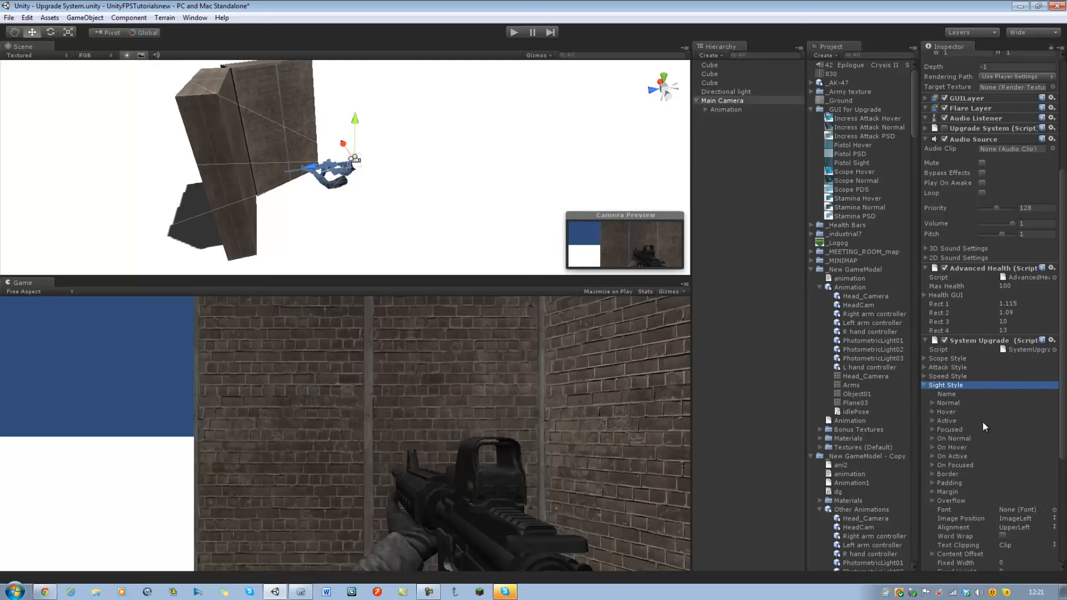
{"action": "scroll", "coordinate": [945, 343], "scroll_direction": "down", "scroll_amount": 3}
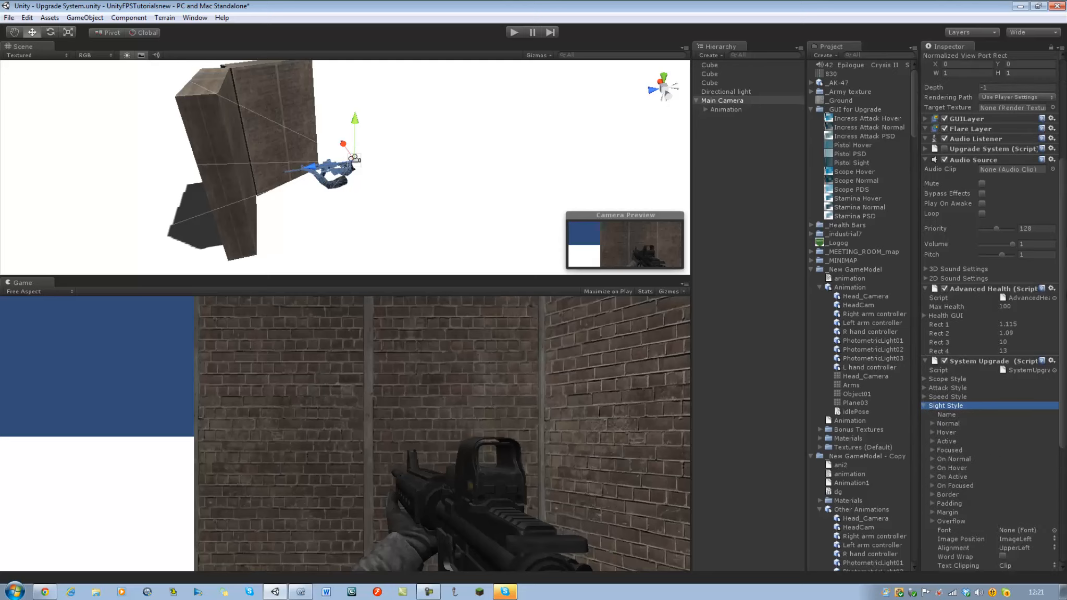
{"action": "left_click", "coordinate": [931, 359]}
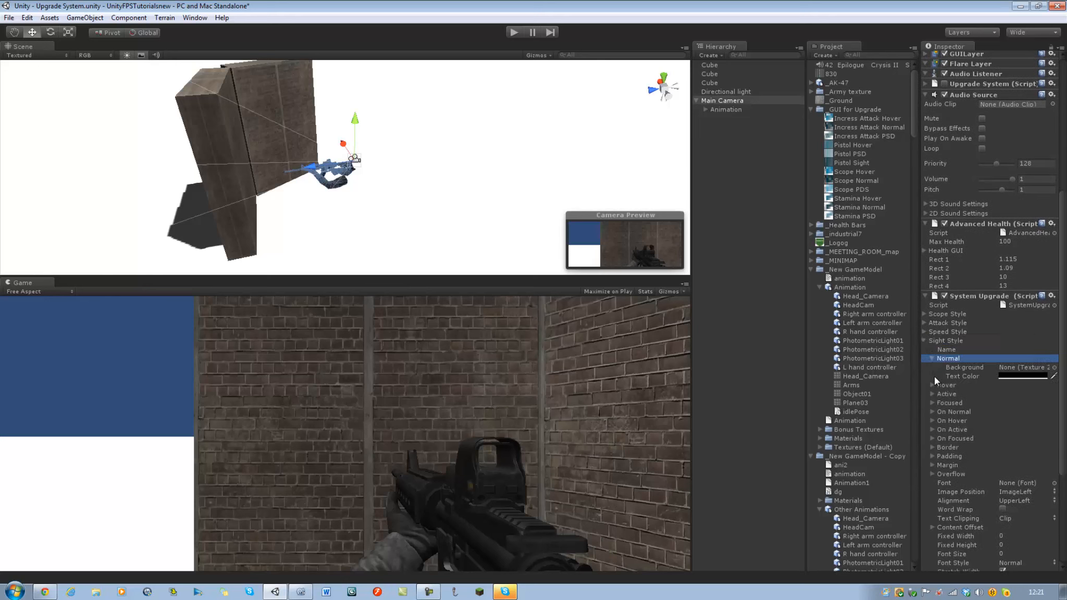
{"action": "left_click", "coordinate": [931, 385]}
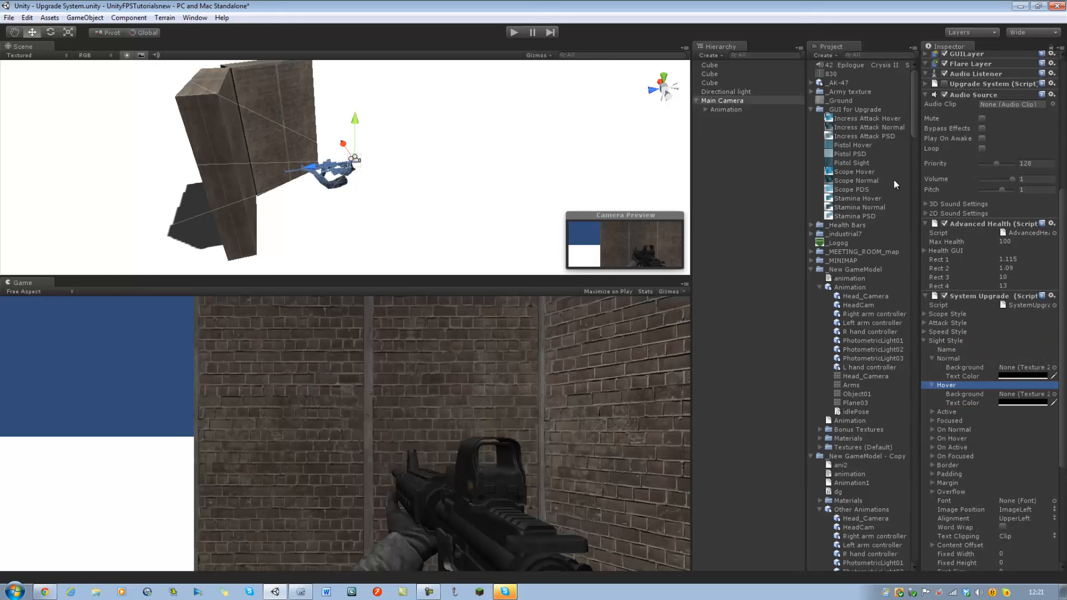
Preview the Pistol Sight texture, and on the Main Camera assign Pistol Hover and Pistol Sight as the Sight Style's Hover and Normal backgrounds.
{"action": "left_click", "coordinate": [854, 162]}
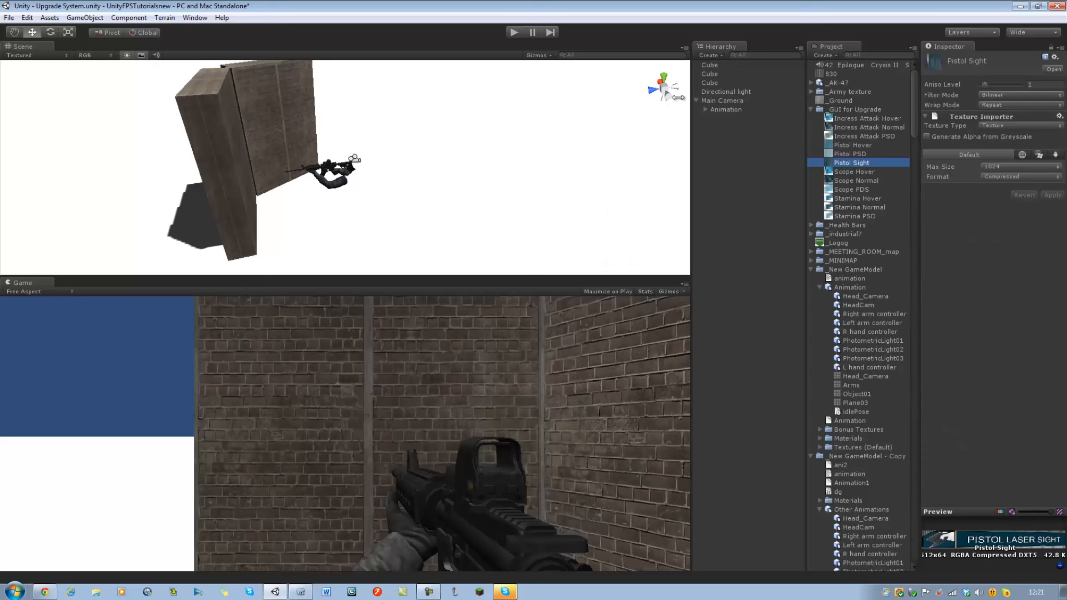
{"action": "left_click", "coordinate": [724, 101]}
{"action": "scroll", "coordinate": [1015, 428], "scroll_direction": "down", "scroll_amount": 10}
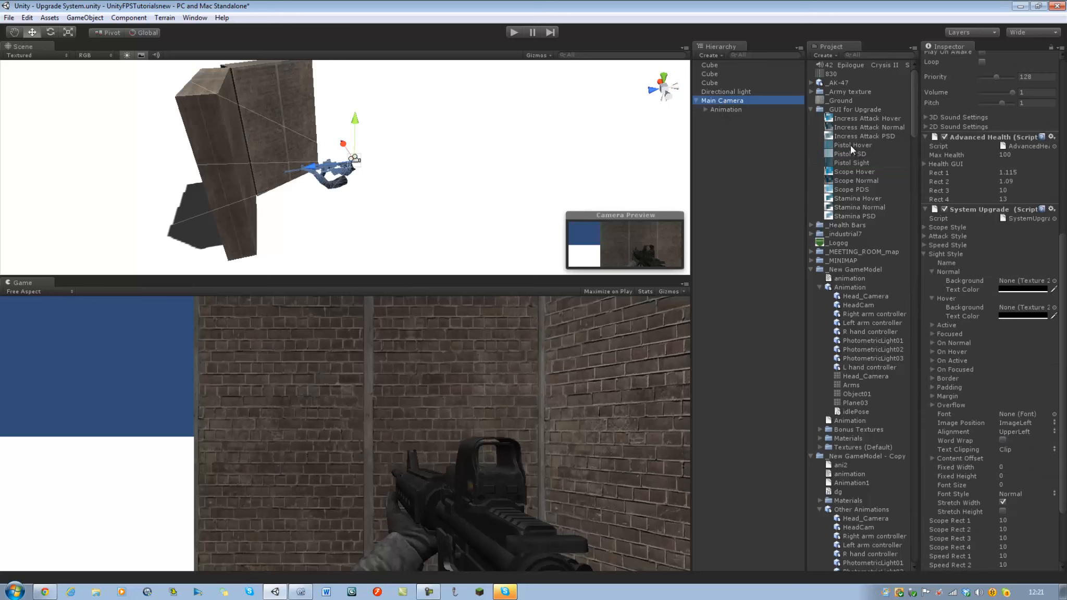
{"action": "left_click_drag", "start_coordinate": [849, 147], "coordinate": [1026, 307]}
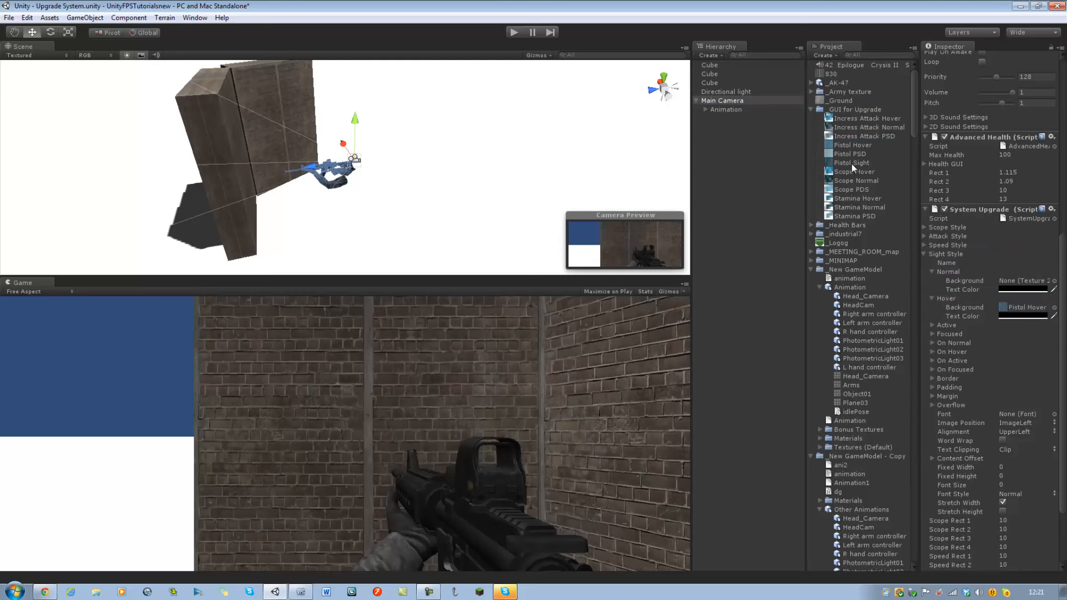
{"action": "left_click_drag", "start_coordinate": [851, 163], "coordinate": [1024, 283]}
Save the modified Upgrade System scene and briefly run the game to check the upgrade buttons.
{"action": "key", "text": "ctrl+s"}
{"action": "left_click", "coordinate": [265, 314]}
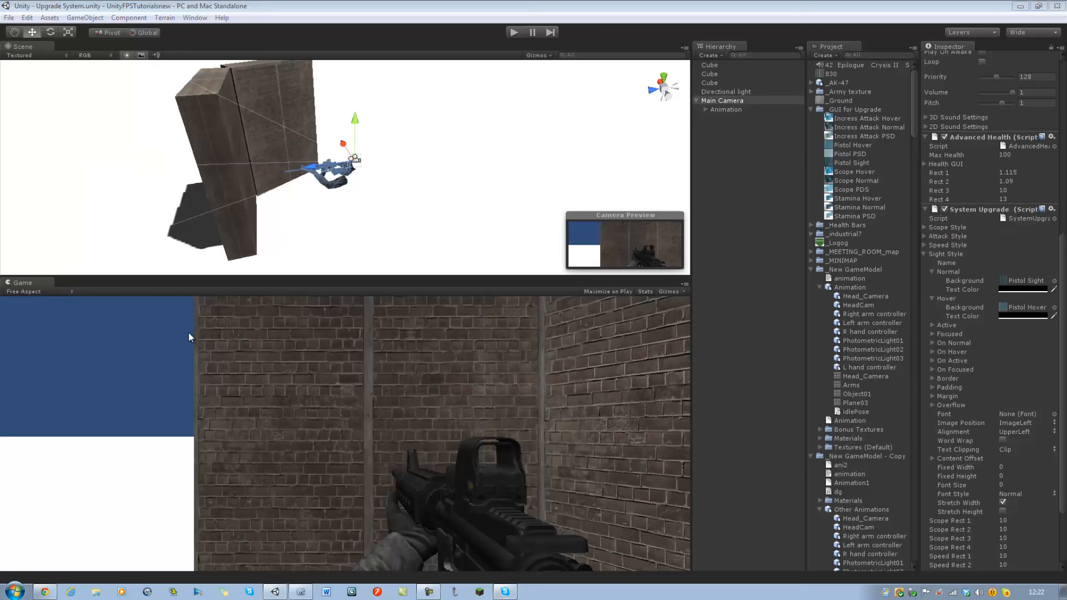
{"action": "left_click", "coordinate": [510, 35]}
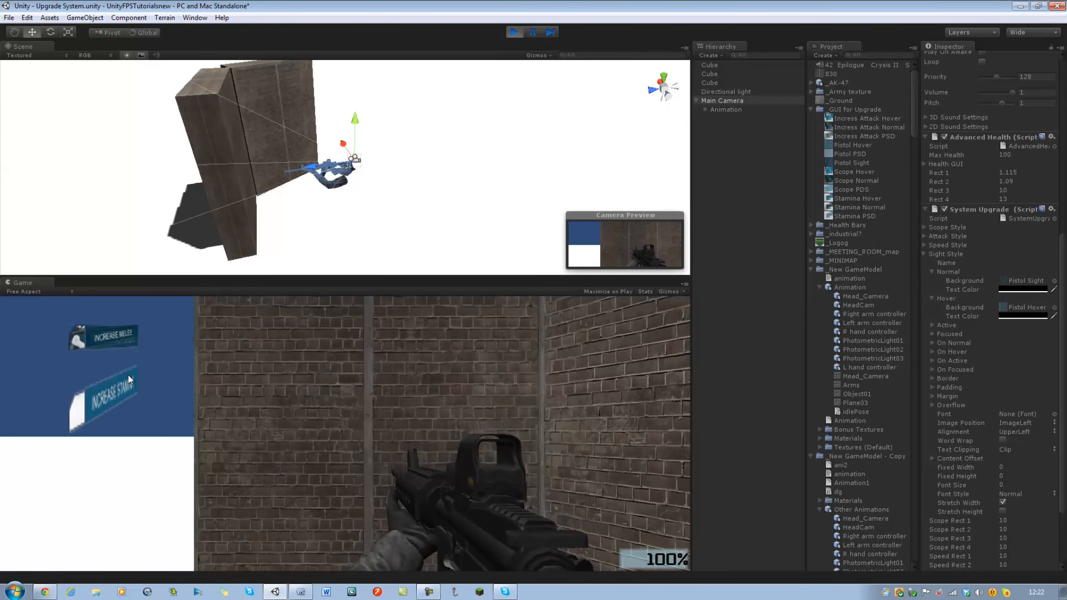
{"action": "left_click", "coordinate": [514, 32]}
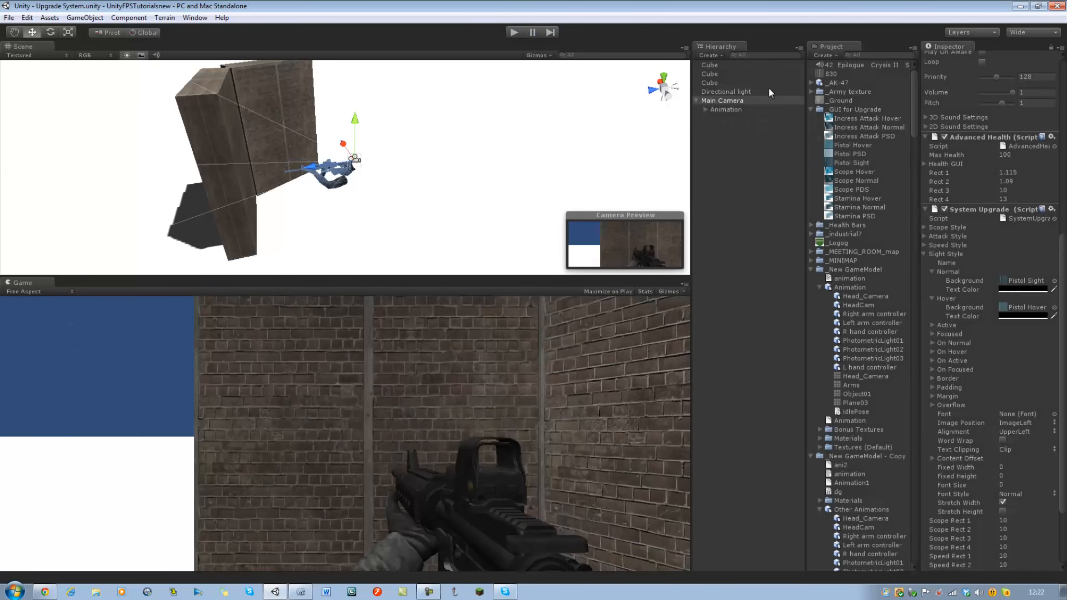
Assign the Upgrade Mode clip as the default animation of the Animation object under Main Camera.
{"action": "left_click", "coordinate": [727, 107]}
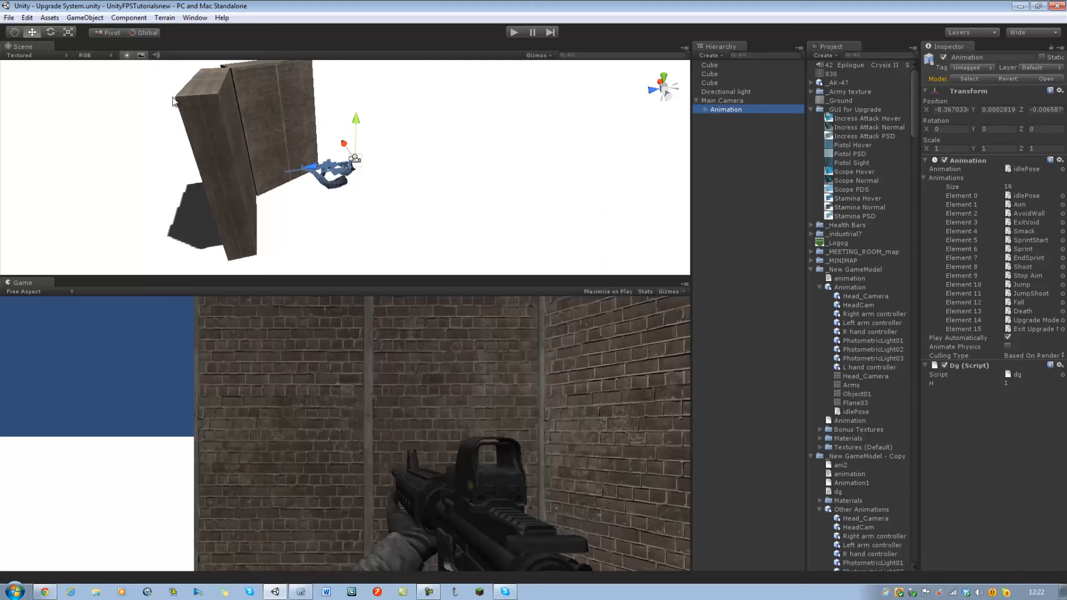
{"action": "left_click", "coordinate": [1020, 169]}
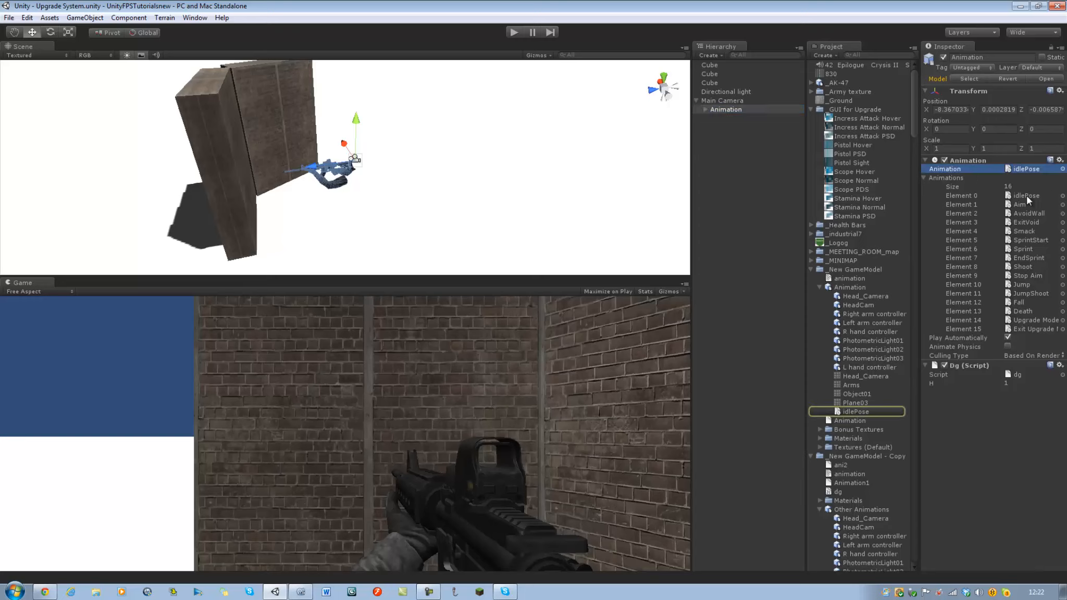
{"action": "left_click", "coordinate": [1027, 320]}
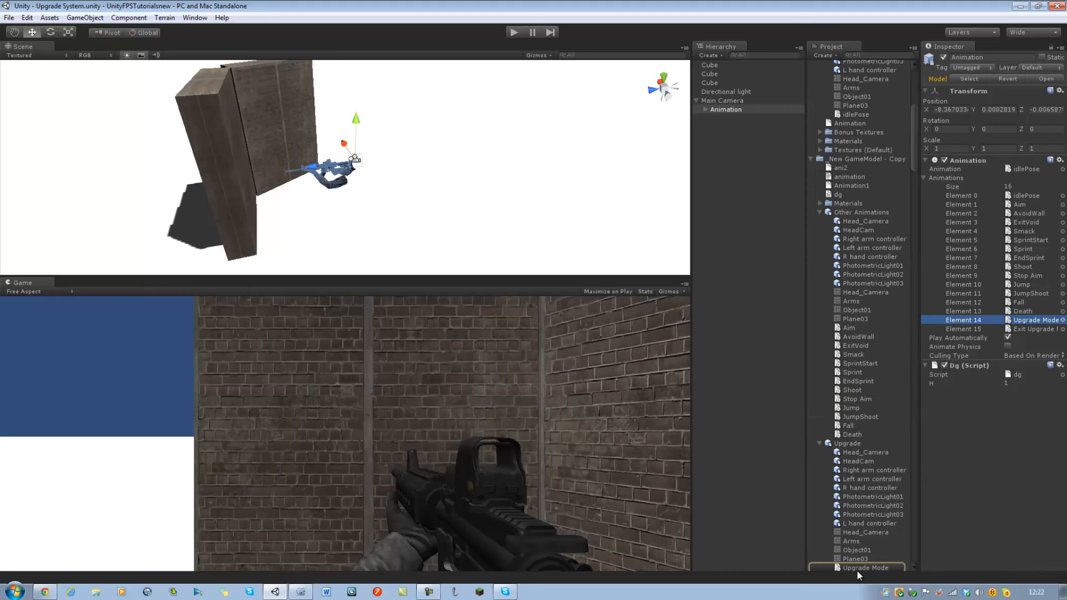
{"action": "left_click_drag", "start_coordinate": [857, 569], "coordinate": [1034, 176]}
Save the modified Upgrade System scene and run the game to view the buttons with the Upgrade Mode animation.
{"action": "key", "text": "ctrl+s"}
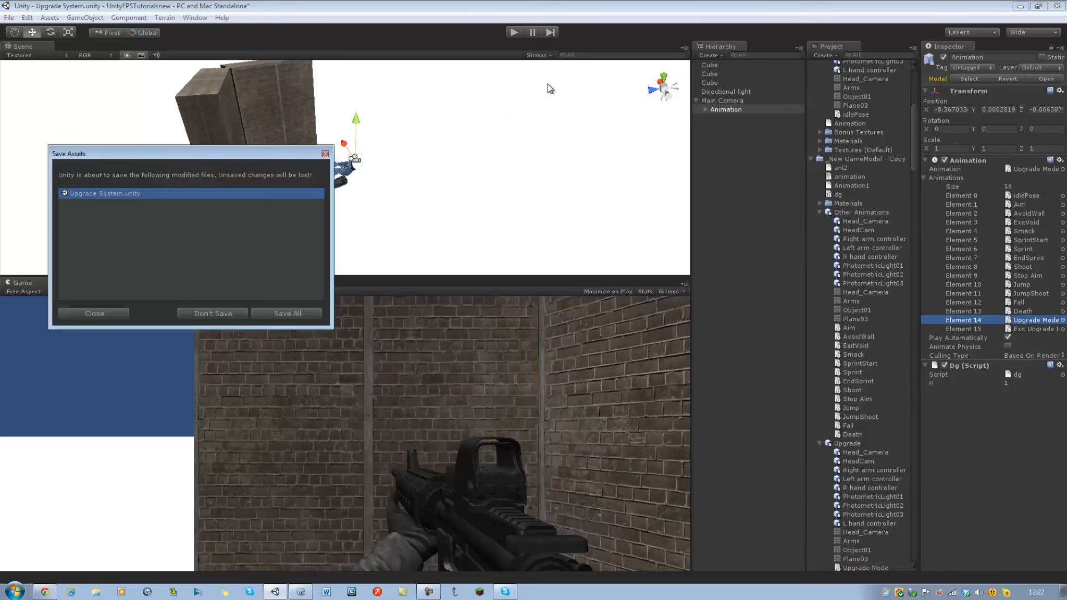
{"action": "left_click", "coordinate": [276, 317]}
{"action": "left_click", "coordinate": [517, 31]}
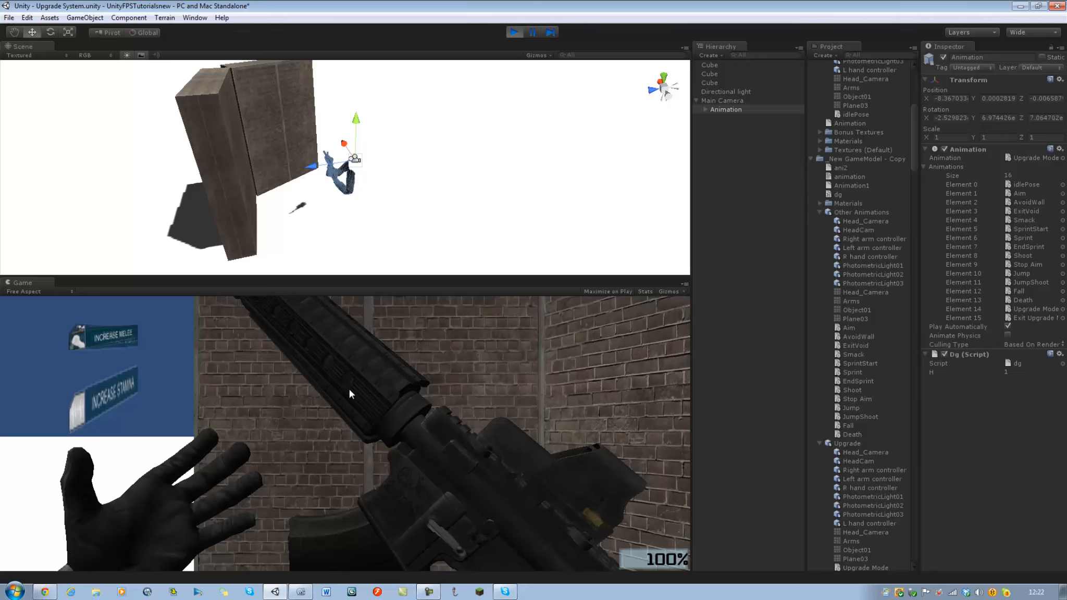
On the Main Camera's System Upgrade script, adjust Scope Rect 1 to 4 to about 1.32, 2.22, 4.66 and 8.16.
{"action": "left_click", "coordinate": [722, 99]}
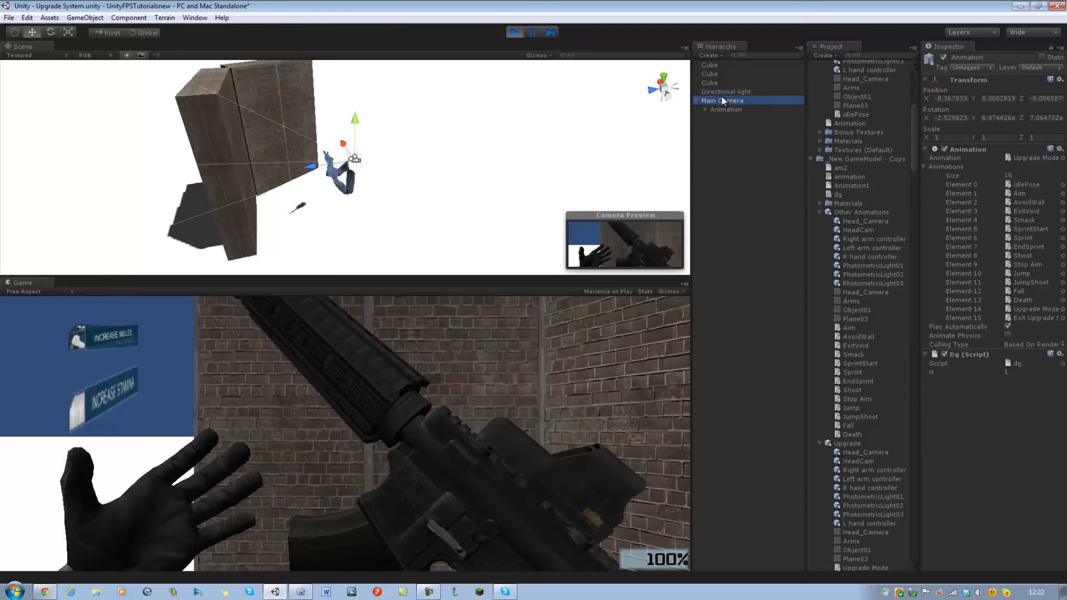
{"action": "scroll", "coordinate": [1020, 437], "scroll_direction": "down", "scroll_amount": 10}
{"action": "scroll", "coordinate": [1010, 421], "scroll_direction": "down", "scroll_amount": 2}
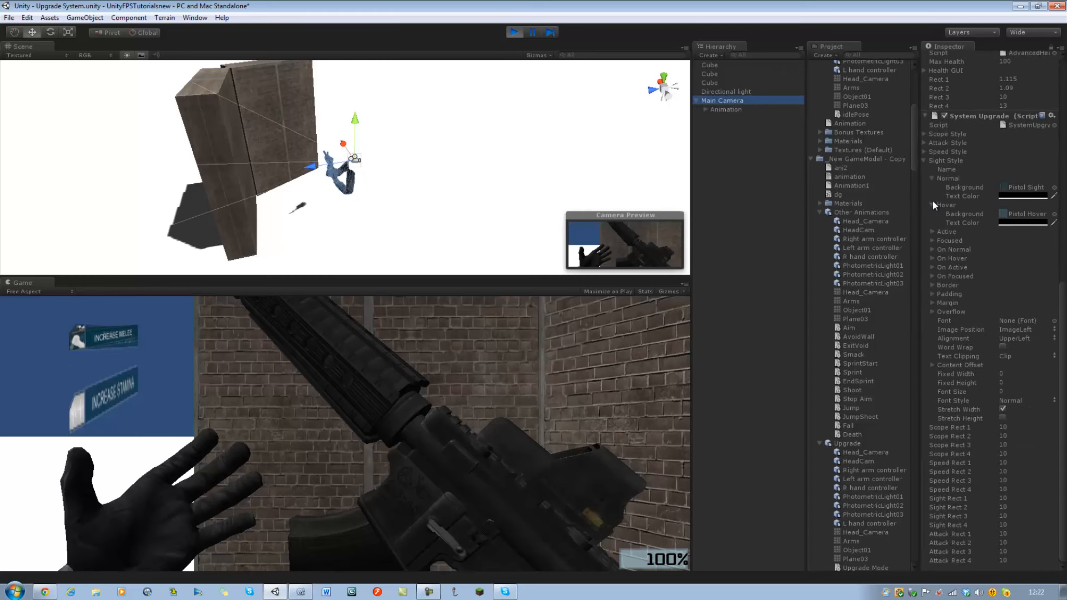
{"action": "left_click", "coordinate": [925, 161]}
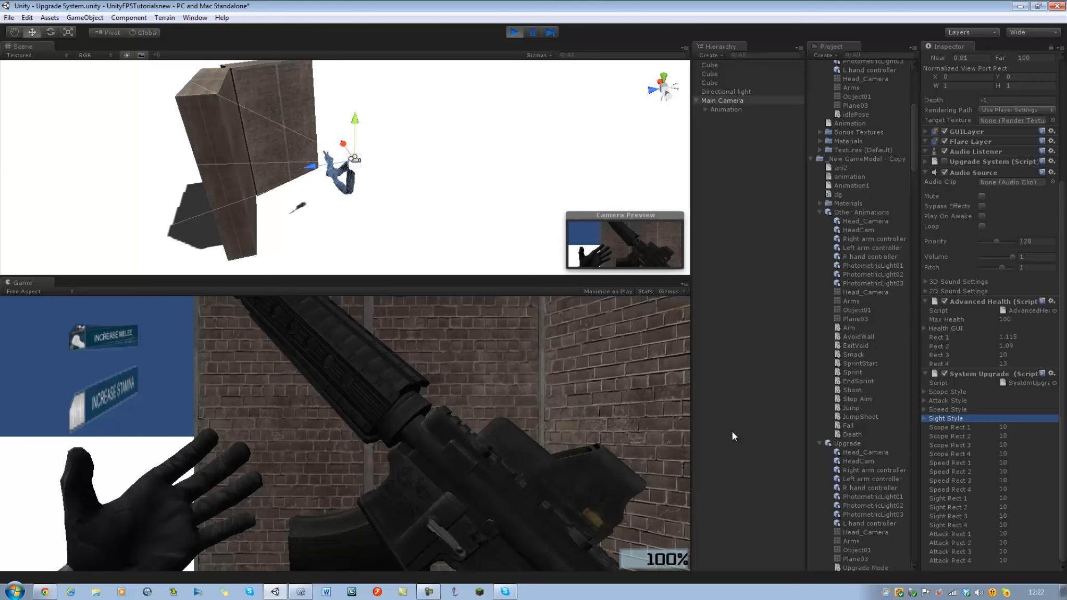
{"action": "left_click_drag", "start_coordinate": [972, 426], "coordinate": [818, 438]}
{"action": "left_click_drag", "start_coordinate": [954, 437], "coordinate": [907, 450]}
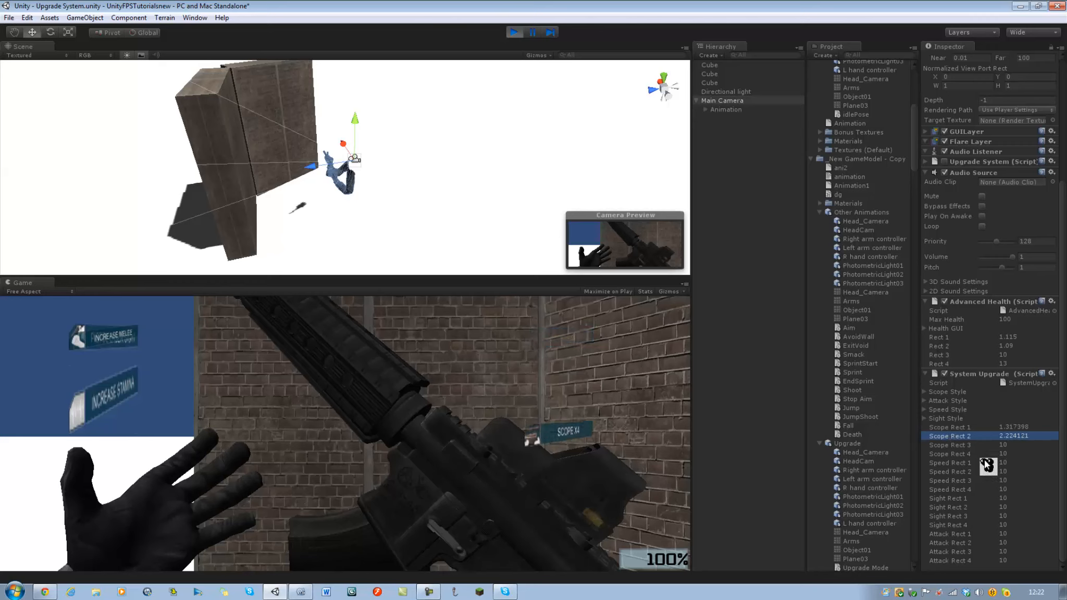
{"action": "mouse_move", "coordinate": [986, 449]}
{"action": "left_mouse_down"}
{"action": "mouse_move", "coordinate": [961, 459]}
{"action": "mouse_move", "coordinate": [997, 460]}
{"action": "mouse_move", "coordinate": [989, 464]}
{"action": "left_mouse_up"}
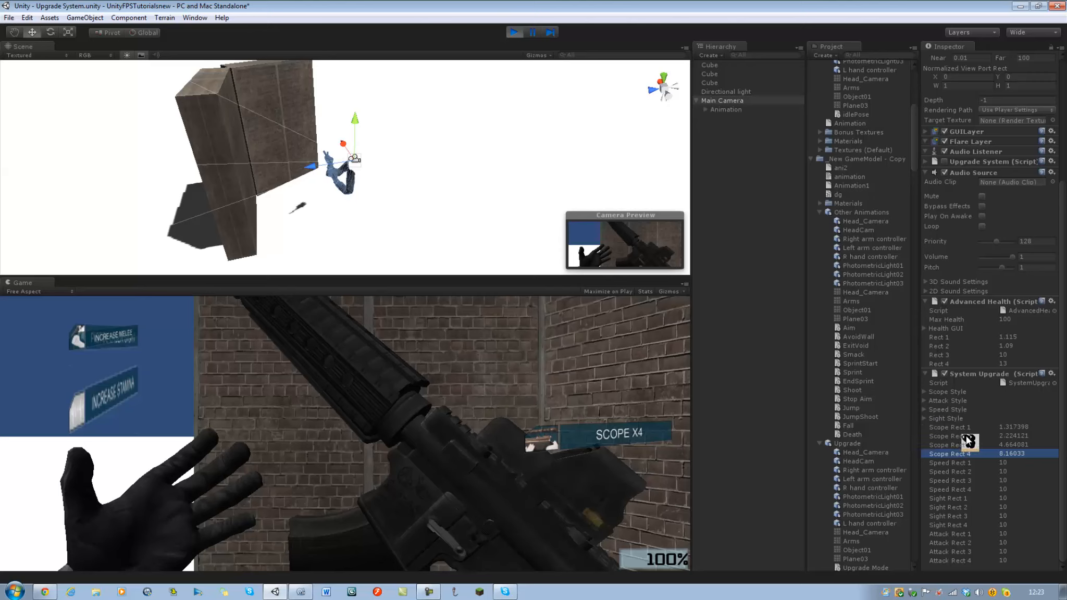
{"action": "left_click_drag", "start_coordinate": [965, 430], "coordinate": [970, 431]}
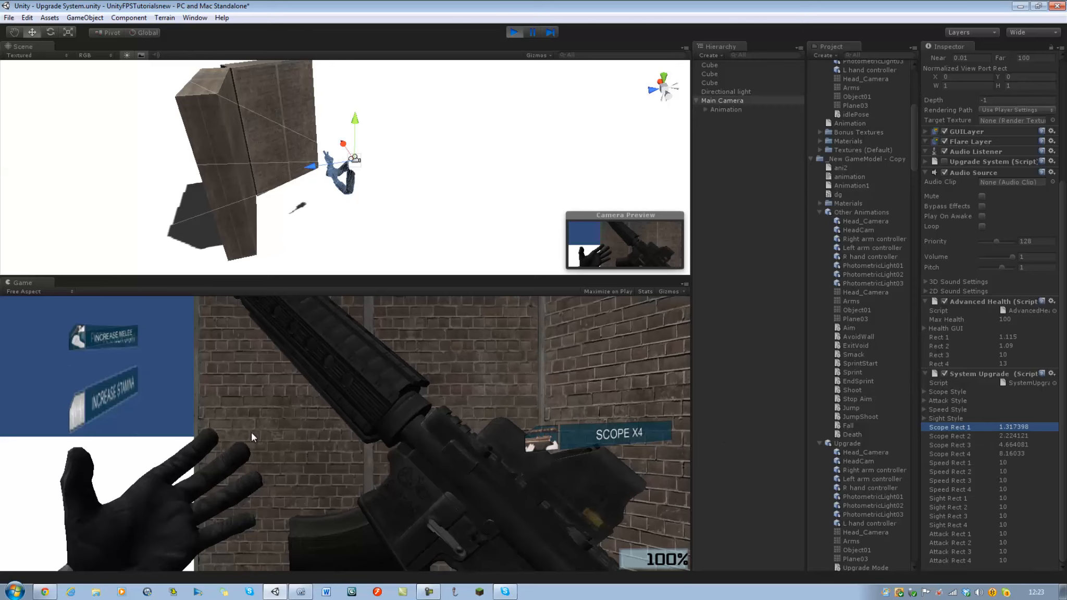
Reposition and resize the Increase Stamina button with Speed Rect 1 to 4 at about 3.33, 7.86, 5.11 and 11.77.
{"action": "left_click", "coordinate": [986, 463]}
{"action": "left_click_drag", "start_coordinate": [986, 463], "coordinate": [876, 464]}
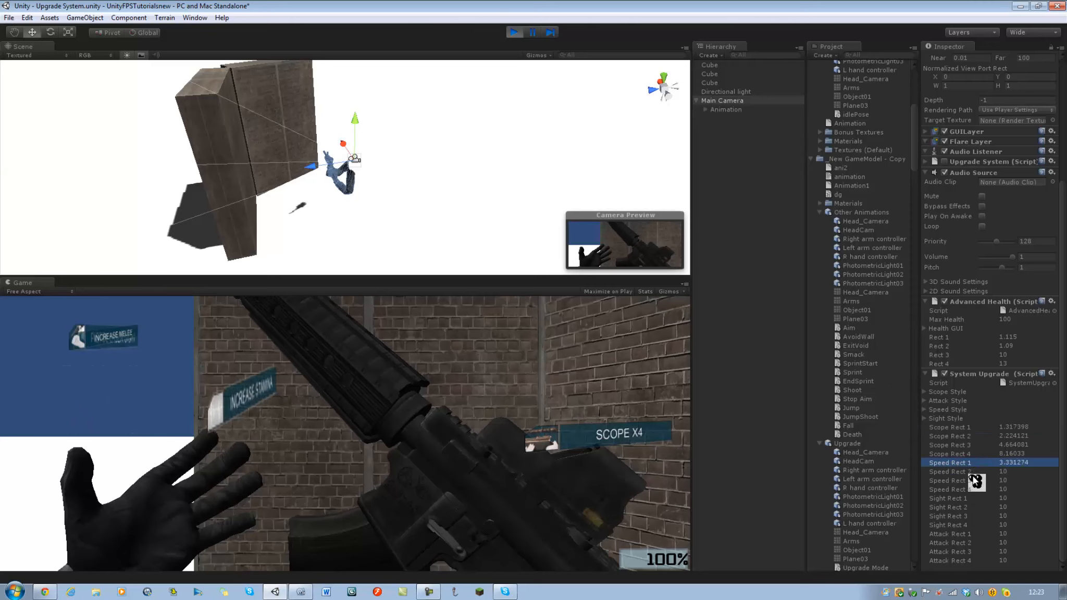
{"action": "left_click_drag", "start_coordinate": [977, 472], "coordinate": [953, 483]}
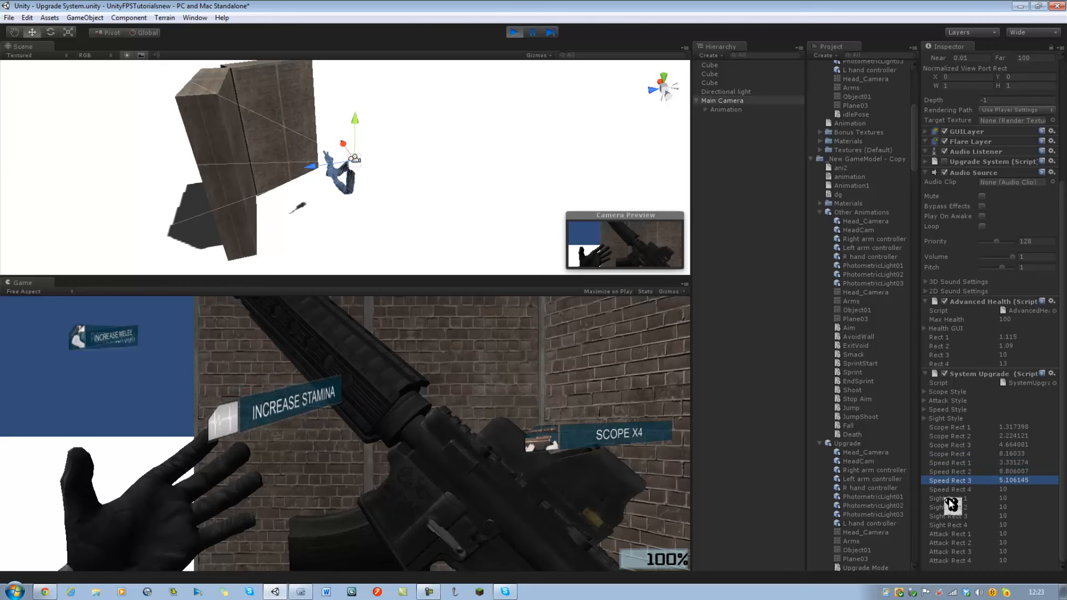
{"action": "mouse_move", "coordinate": [988, 489]}
{"action": "left_mouse_down"}
{"action": "mouse_move", "coordinate": [1001, 492]}
{"action": "mouse_move", "coordinate": [989, 474]}
{"action": "left_mouse_up"}
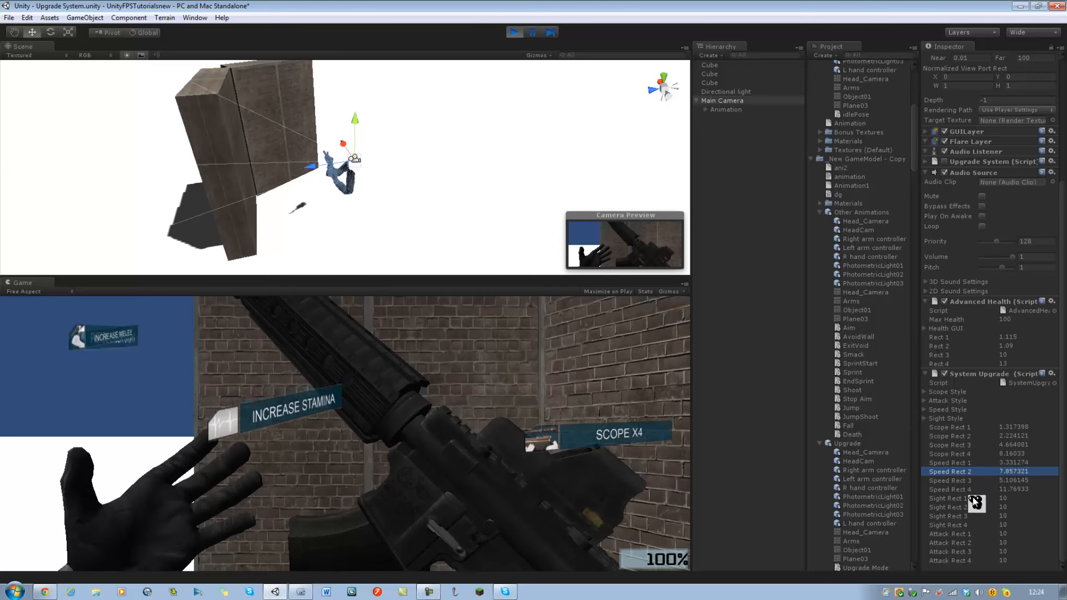
Adjust Sight Rect 1–4 to about 4.15, 8.03, 5.36 and 9.51, and Attack Rect 1–4 to about 2.96, 1.44, 5.48 and 6.21.
{"action": "left_click_drag", "start_coordinate": [975, 501], "coordinate": [984, 522]}
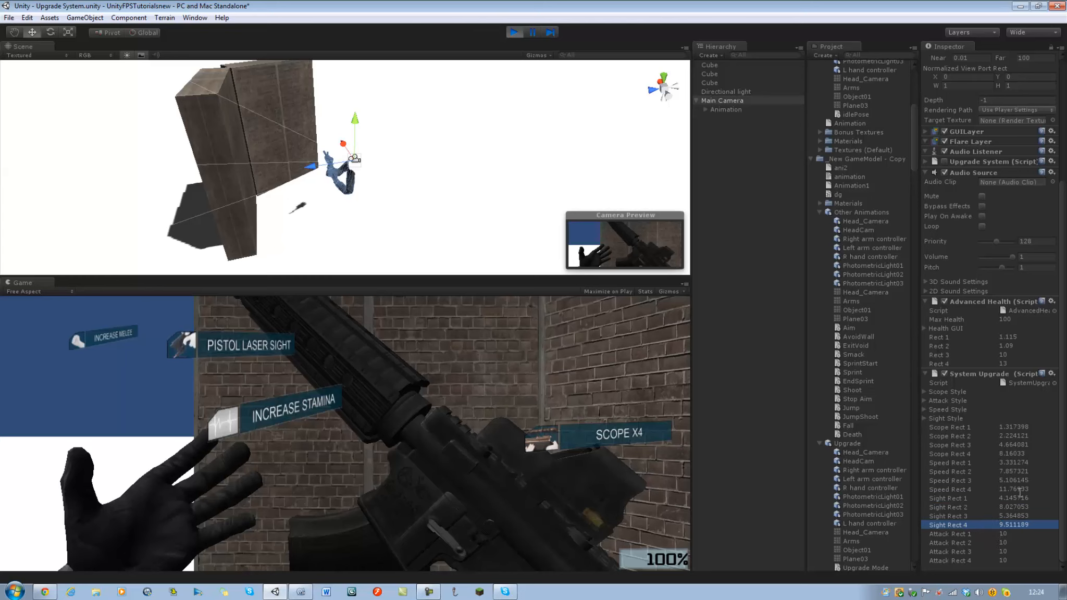
{"action": "left_click_drag", "start_coordinate": [983, 536], "coordinate": [958, 562]}
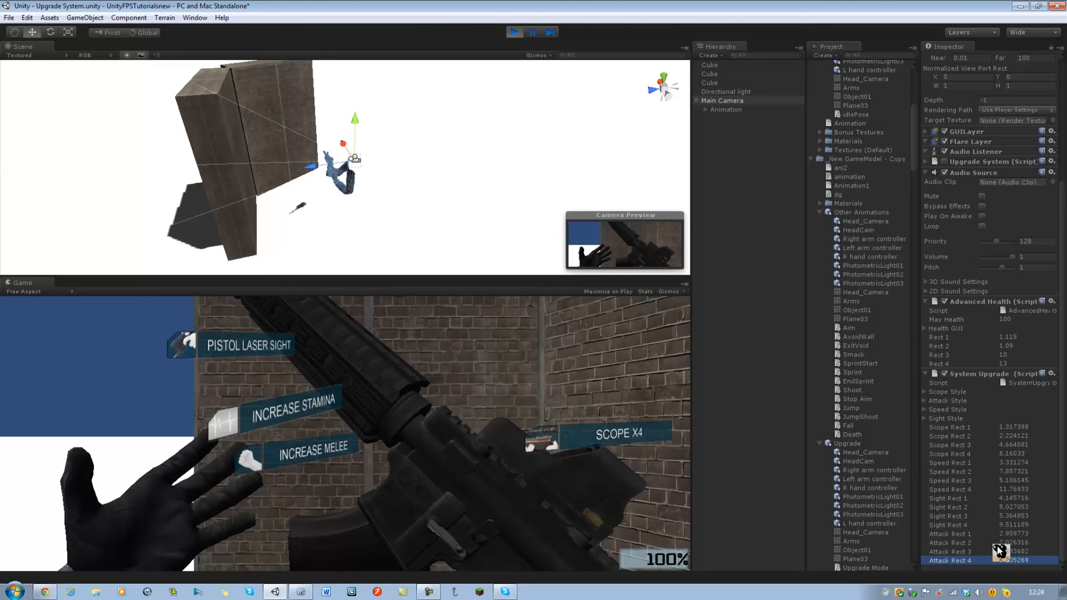
{"action": "left_click_drag", "start_coordinate": [1000, 552], "coordinate": [987, 540]}
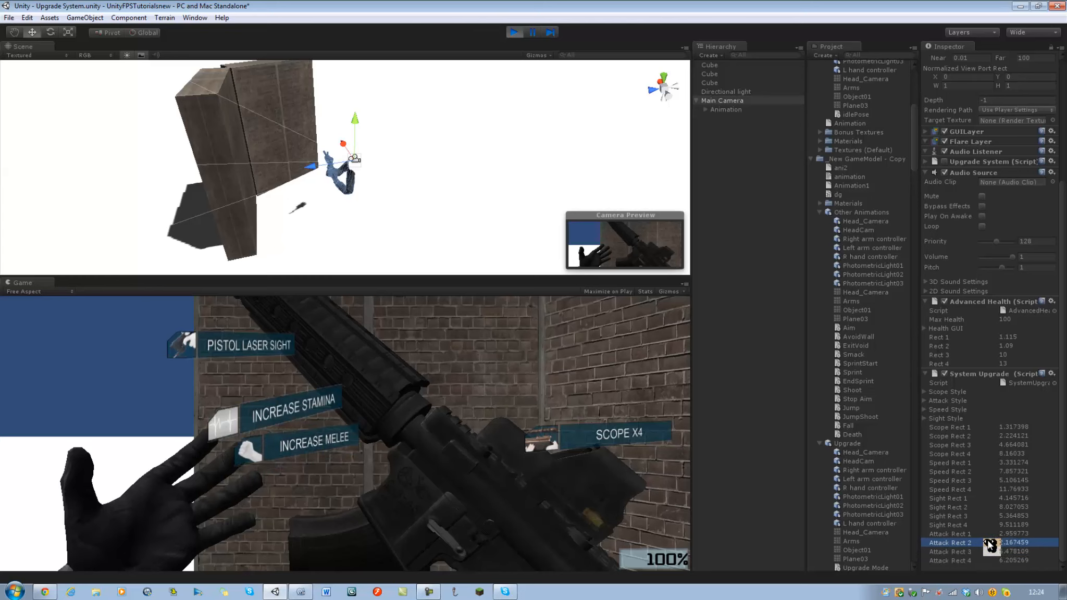
{"action": "left_click_drag", "start_coordinate": [980, 542], "coordinate": [973, 542]}
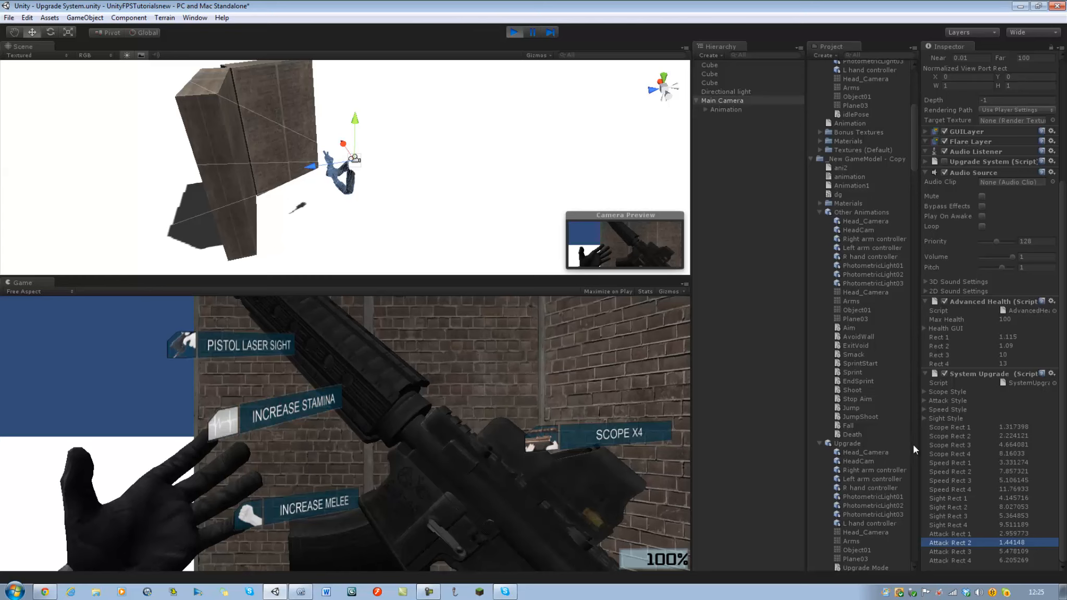
Shorten the Attack Rect values to 2.95, 1.44, 5.47 and 6.2 for Rect 1 to 4.
{"action": "left_click", "coordinate": [1019, 542]}
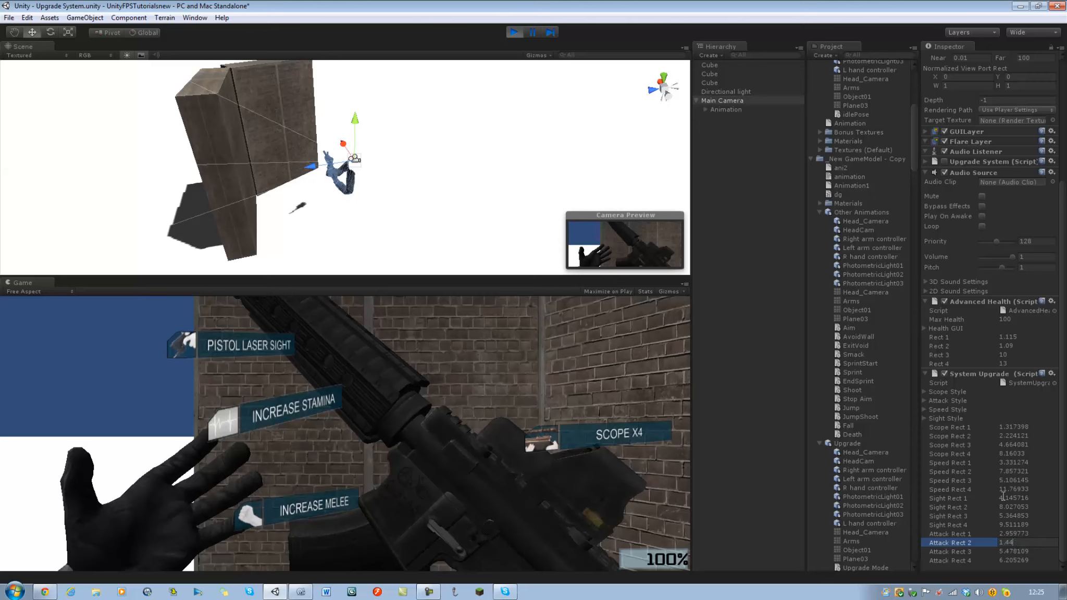
{"action": "key", "text": "Delete"}
{"action": "key", "text": "Delete"}
{"action": "key", "text": "Delete"}
{"action": "left_click", "coordinate": [1015, 552]}
{"action": "key", "text": "Delete"}
{"action": "left_click", "coordinate": [1018, 561]}
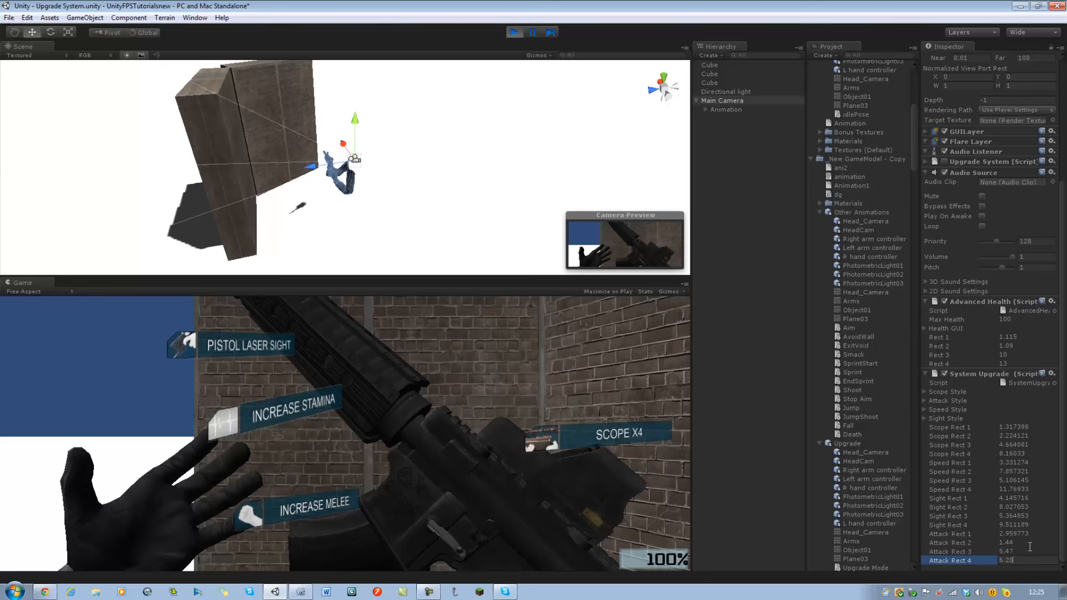
{"action": "left_click", "coordinate": [1034, 531]}
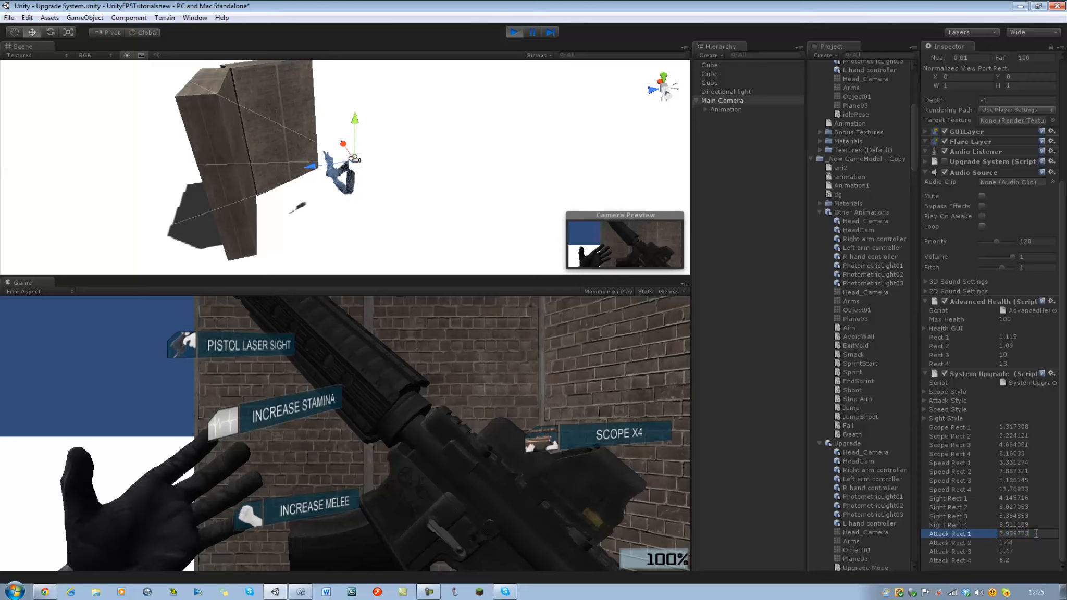
{"action": "key", "text": "BackSpace"}
{"action": "key", "text": "BackSpace"}
{"action": "key", "text": "BackSpace"}
{"action": "key", "text": "BackSpace"}
{"action": "key", "text": "Return"}
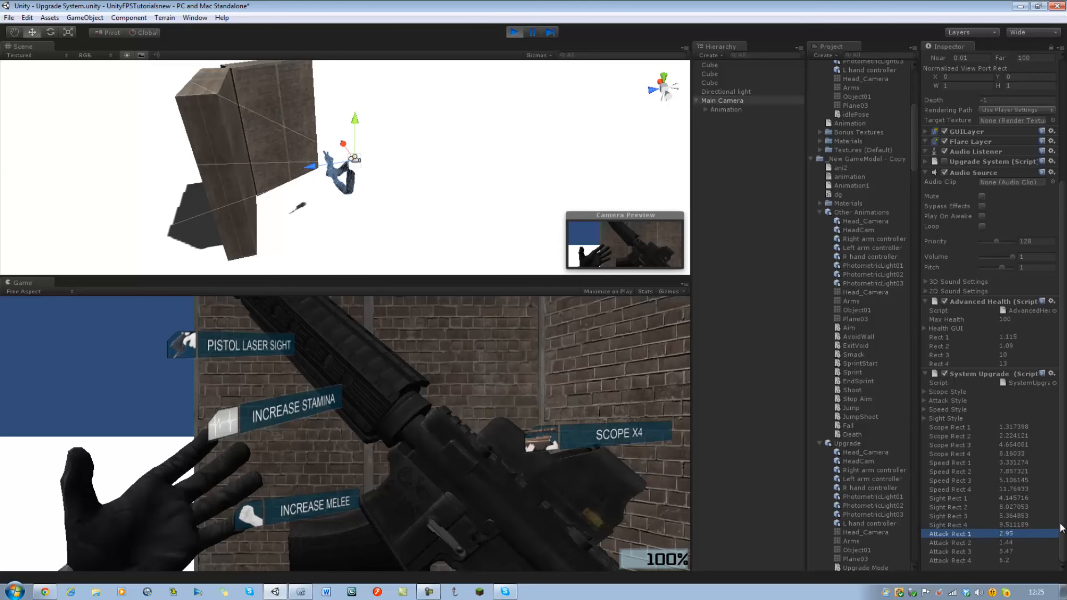
Shorten the Sight Rect values to 4.14, 8.02, 5.36 and 9.51 for Rect 1 to 4.
{"action": "left_click", "coordinate": [1034, 522]}
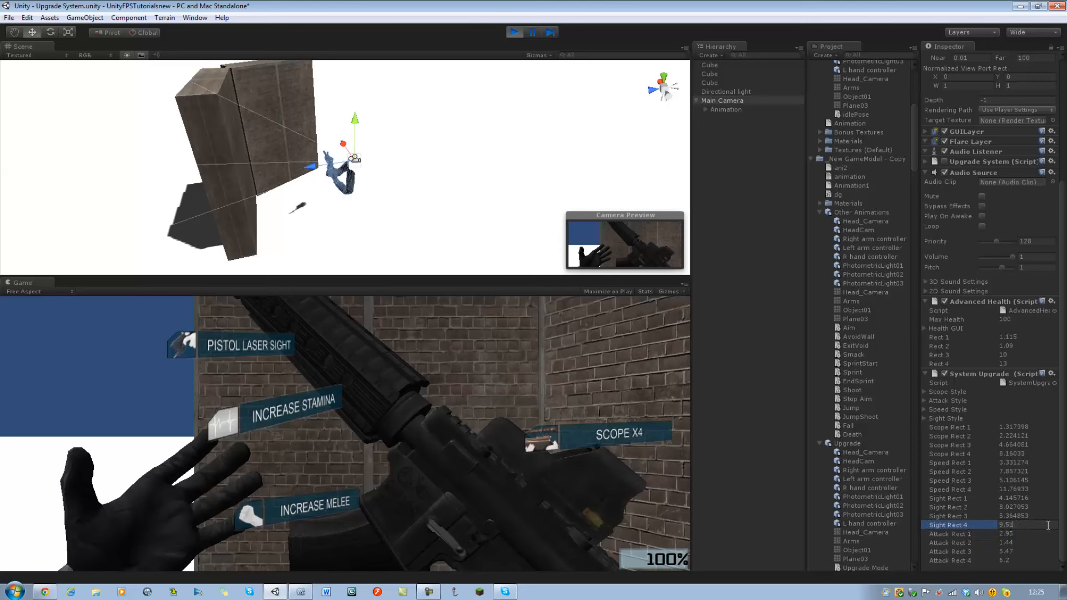
{"action": "key", "text": "Return"}
{"action": "left_click", "coordinate": [1001, 514]}
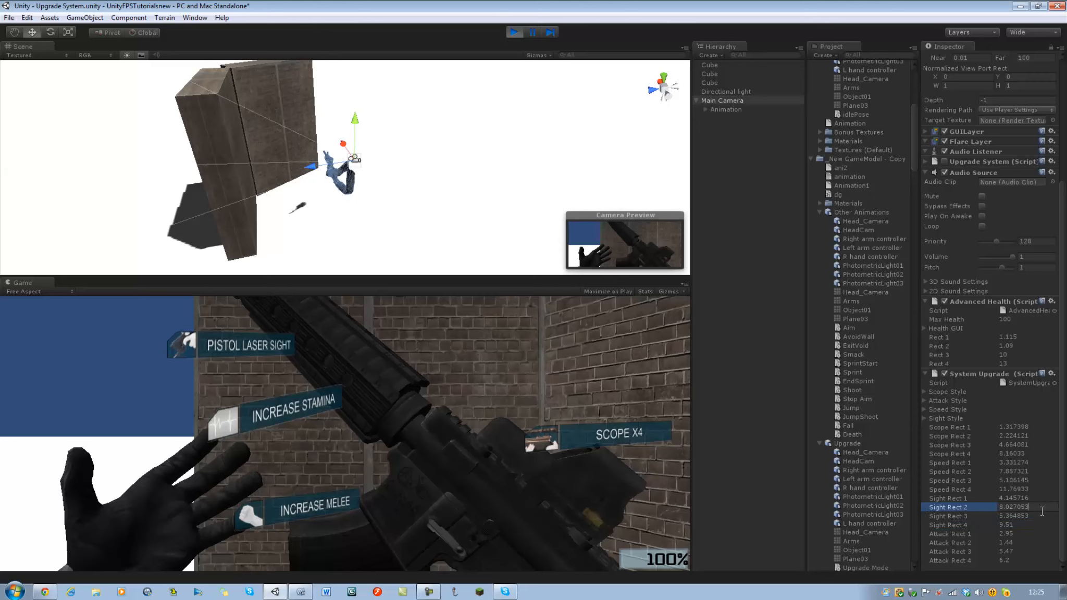
{"action": "key", "text": "BackSpace"}
{"action": "key", "text": "BackSpace"}
{"action": "key", "text": "Return"}
{"action": "left_click", "coordinate": [1035, 508]}
{"action": "key", "text": "Return"}
{"action": "left_click", "coordinate": [1036, 507]}
{"action": "key", "text": "BackSpace"}
{"action": "key", "text": "Return"}
{"action": "left_click", "coordinate": [1033, 499]}
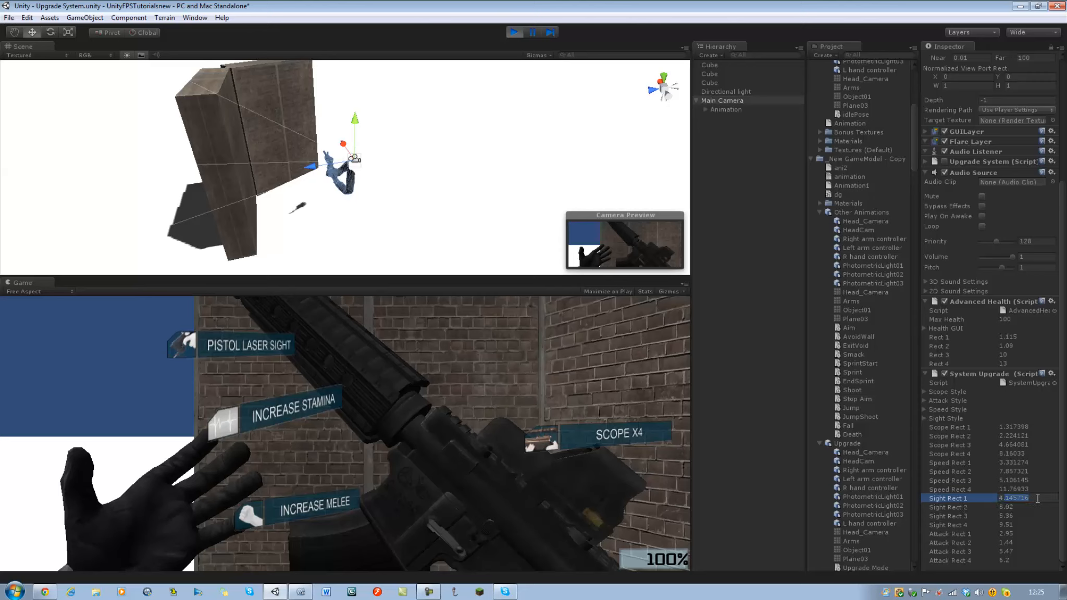
{"action": "key", "text": "BackSpace"}
{"action": "key", "text": "BackSpace"}
{"action": "key", "text": "BackSpace"}
{"action": "key", "text": "BackSpace"}
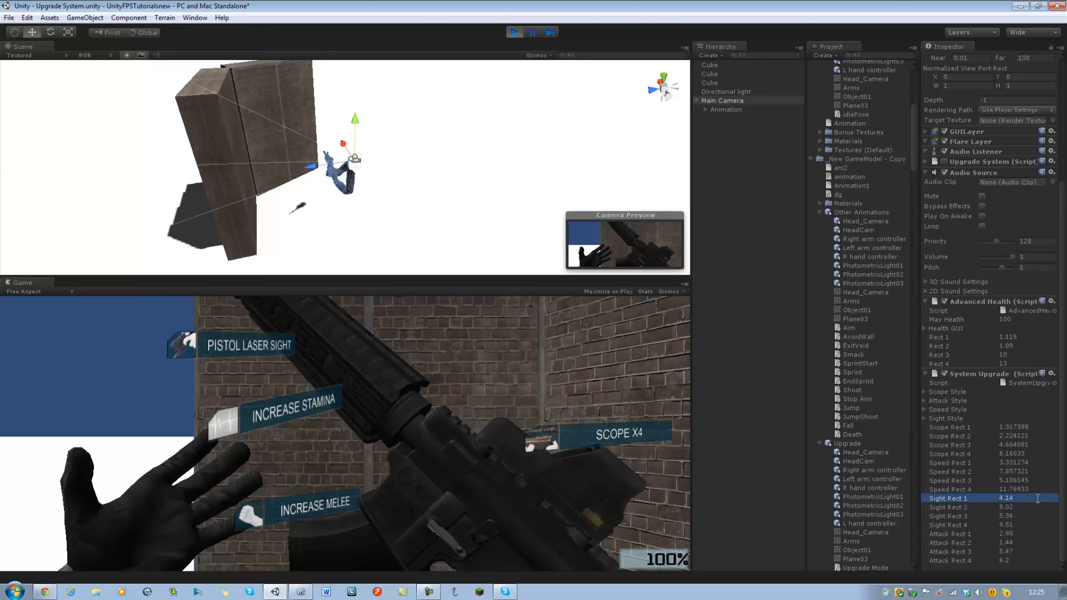
Shorten Speed Rect 4 to 11.7 and Speed Rect 3 to 5.1.
{"action": "double_click", "coordinate": [1023, 490]}
{"action": "left_click", "coordinate": [1024, 487]}
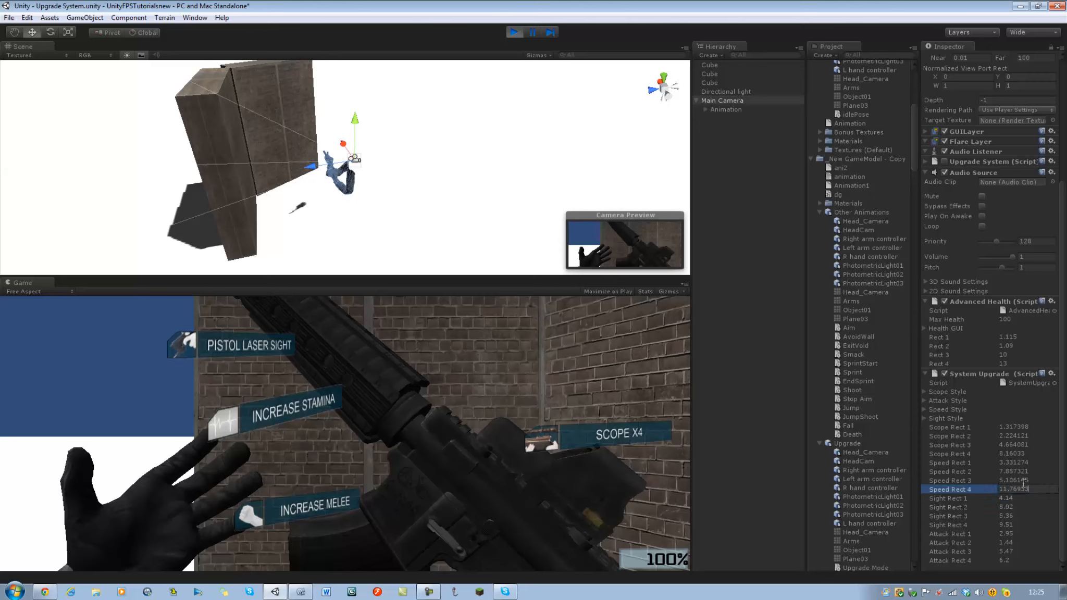
{"action": "key", "text": "BackSpace"}
{"action": "key", "text": "Return"}
{"action": "left_click", "coordinate": [1041, 480]}
{"action": "key", "text": "BackSpace"}
{"action": "key", "text": "BackSpace"}
{"action": "key", "text": "BackSpace"}
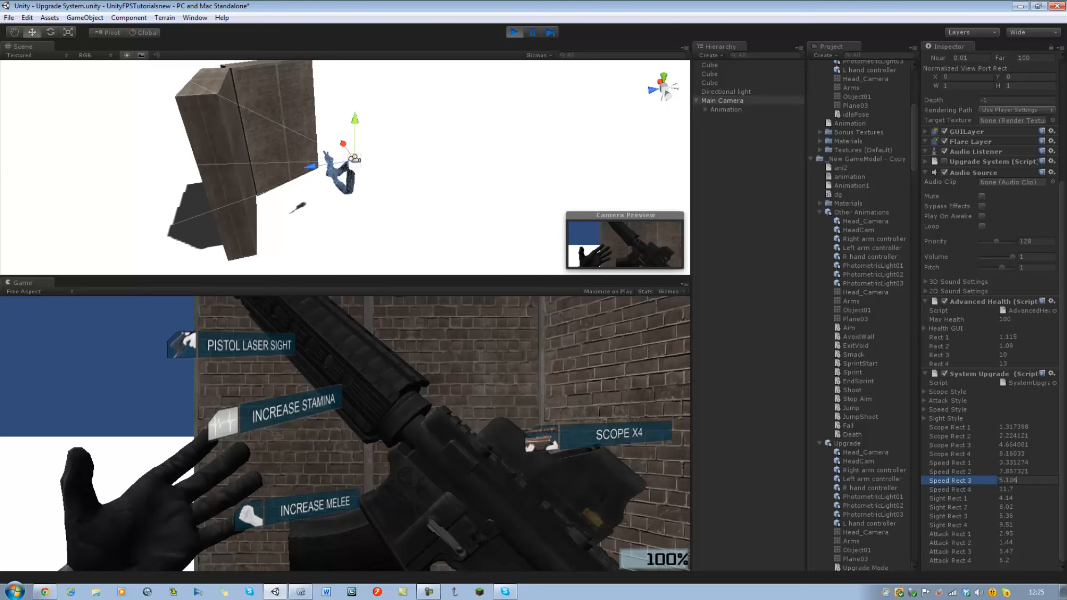
{"action": "key", "text": "Return"}
Shorten Speed Rect 2 to 7.85 and Speed Rect 1 to 3.33.
{"action": "left_click", "coordinate": [1040, 471]}
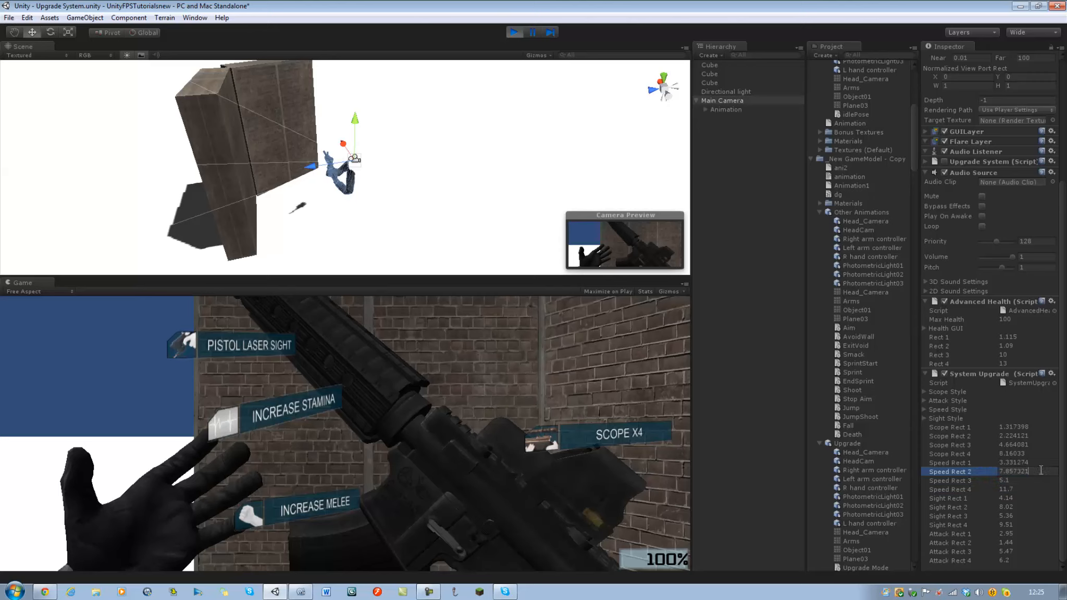
{"action": "key", "text": "BackSpace"}
{"action": "key", "text": "BackSpace"}
{"action": "key", "text": "BackSpace"}
{"action": "left_click", "coordinate": [1038, 463]}
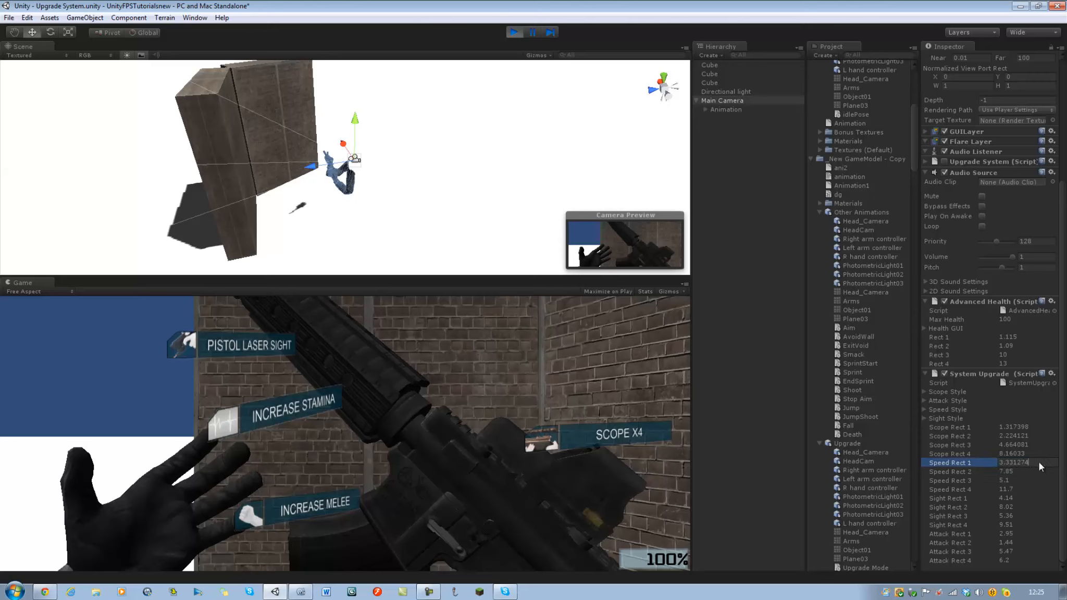
{"action": "key", "text": "BackSpace"}
{"action": "key", "text": "BackSpace"}
{"action": "key", "text": "BackSpace"}
{"action": "key", "text": "BackSpace"}
{"action": "key", "text": "Return"}
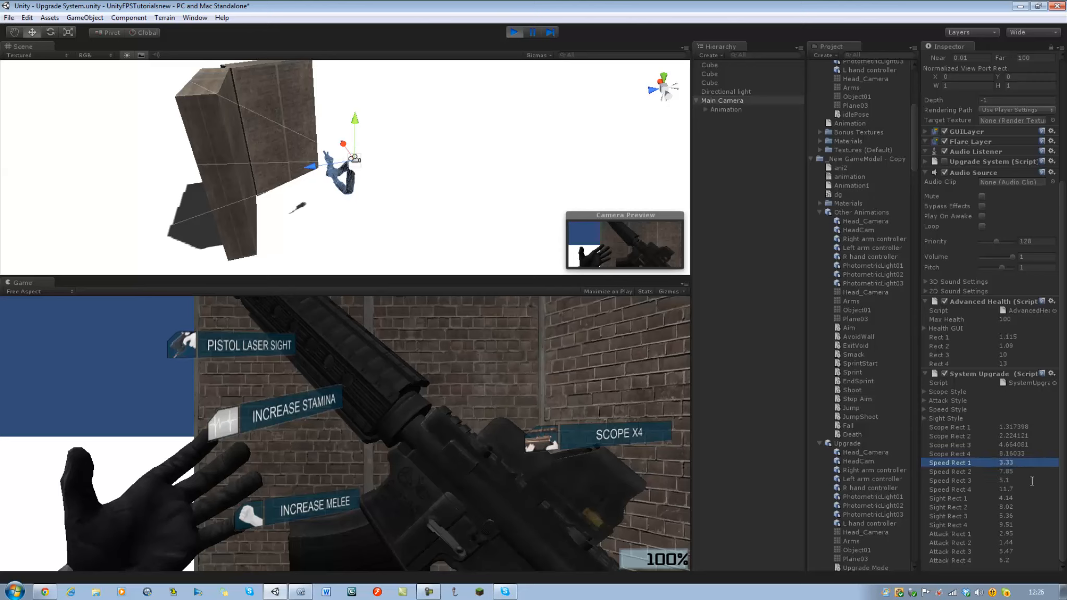
Shorten Scope Rect 4 to 8.16 and Scope Rect 3 to 4.66.
{"action": "double_click", "coordinate": [1037, 451]}
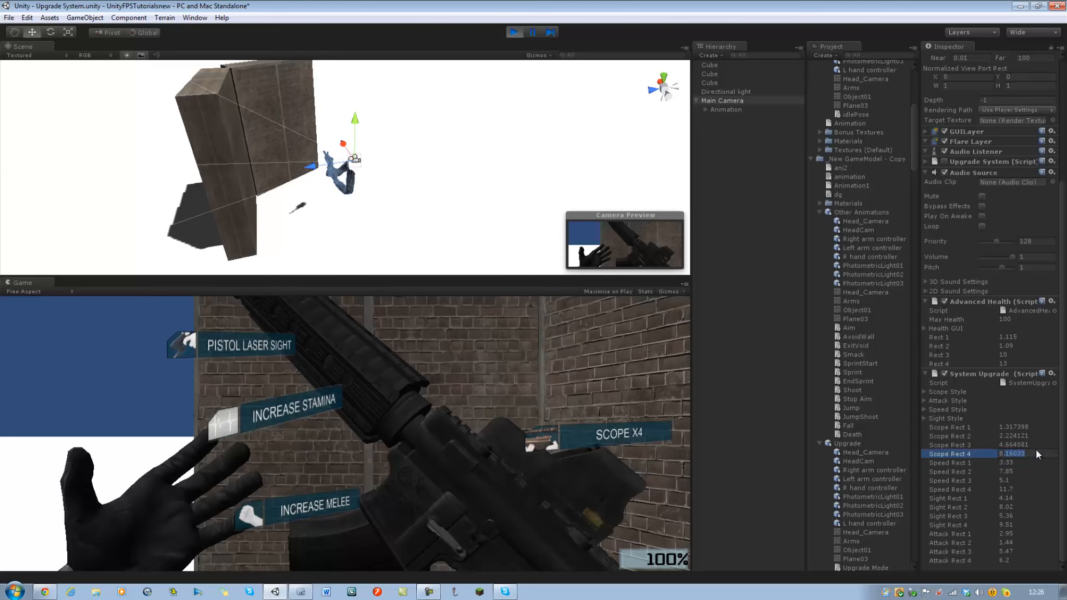
{"action": "type", "text": "16"}
{"action": "key", "text": "Return"}
{"action": "left_click", "coordinate": [1045, 446]}
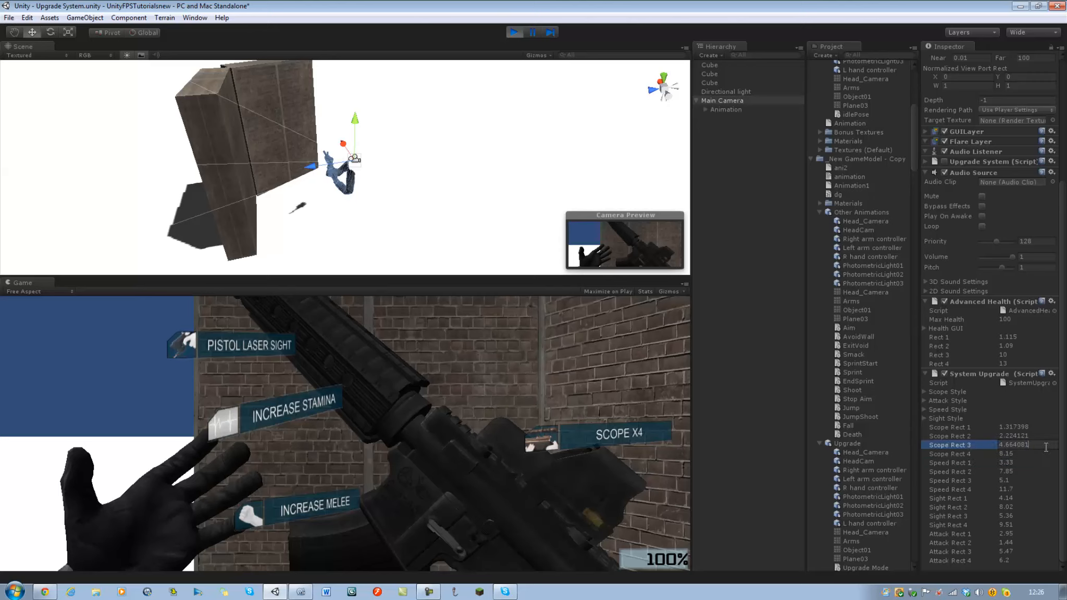
{"action": "key", "text": "BackSpace"}
{"action": "key", "text": "BackSpace"}
{"action": "key", "text": "BackSpace"}
{"action": "key", "text": "Return"}
Shorten Scope Rect 2 to 2.22 and Scope Rect 1 to 1.31.
{"action": "left_click", "coordinate": [1044, 435]}
{"action": "double_click", "coordinate": [1044, 435]}
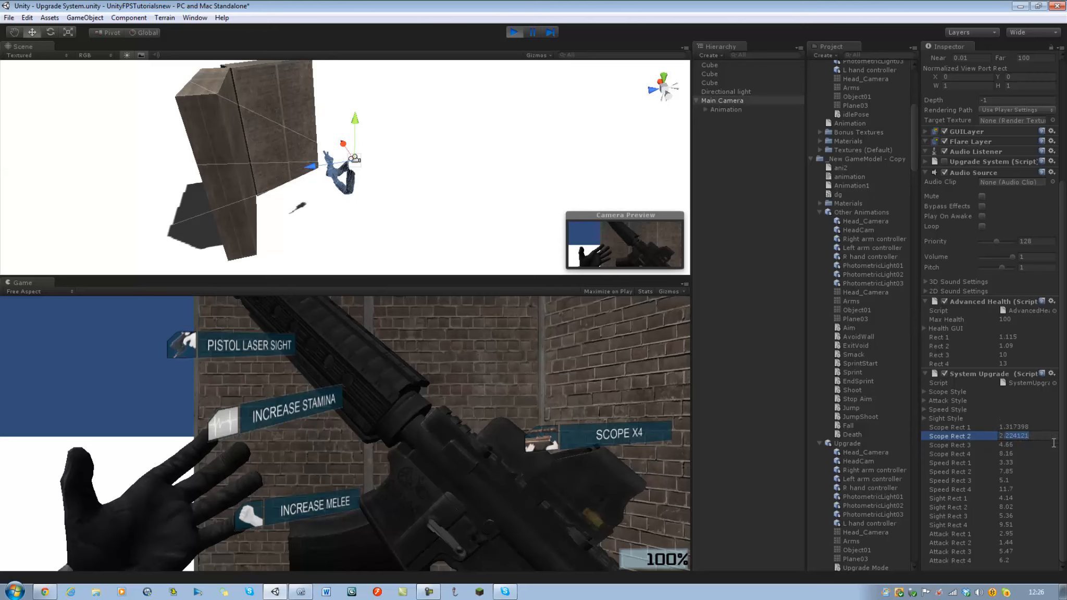
{"action": "type", "text": "22"}
{"action": "key", "text": "Return"}
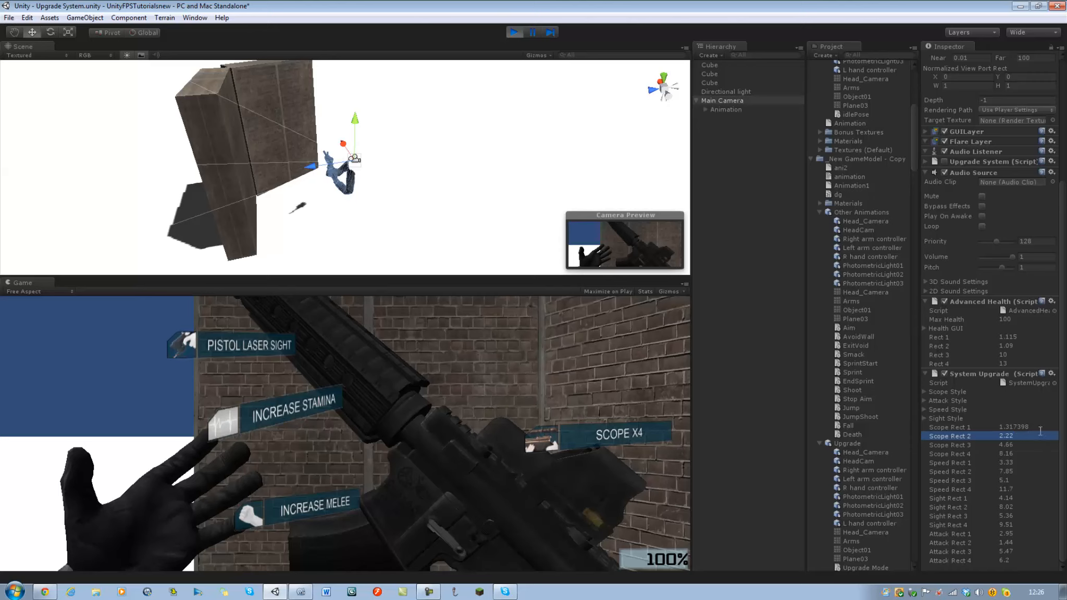
{"action": "left_click", "coordinate": [1041, 427]}
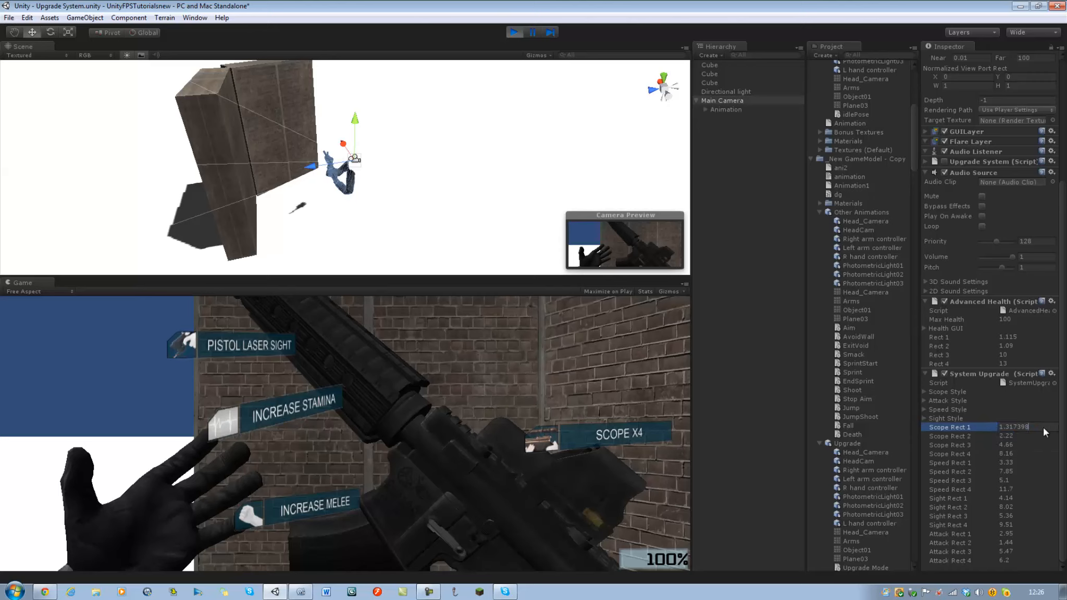
{"action": "key", "text": "BackSpace"}
{"action": "key", "text": "BackSpace"}
{"action": "key", "text": "BackSpace"}
{"action": "key", "text": "BackSpace"}
{"action": "key", "text": "Return"}
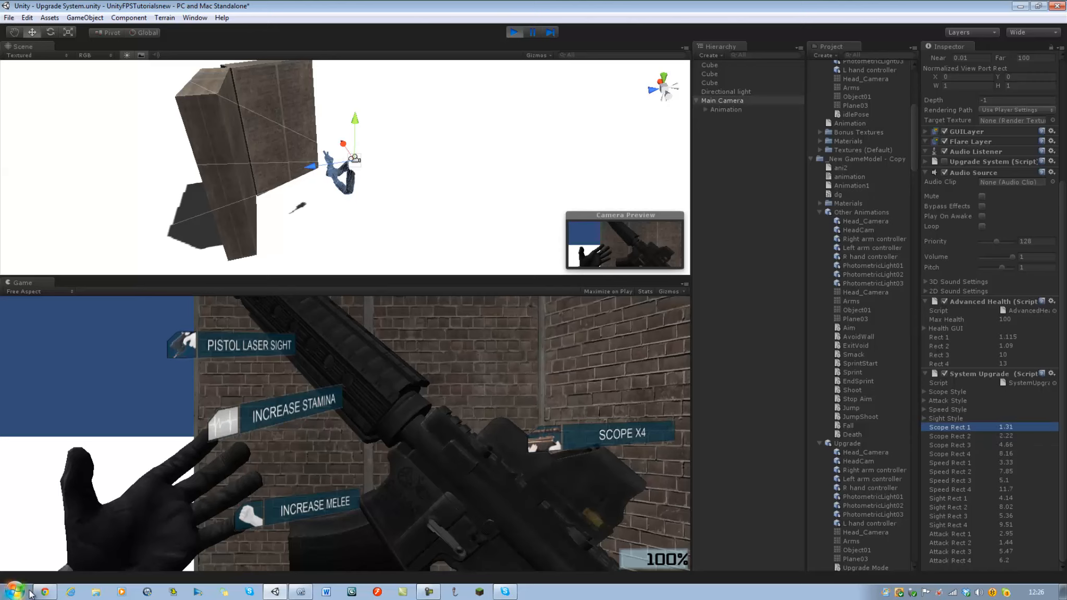
Open Notepad beside the Inspector values and list the Scope Rect values 1.31, 2.22, 4.66 and 8.16 on separate lines.
{"action": "left_click", "coordinate": [12, 592]}
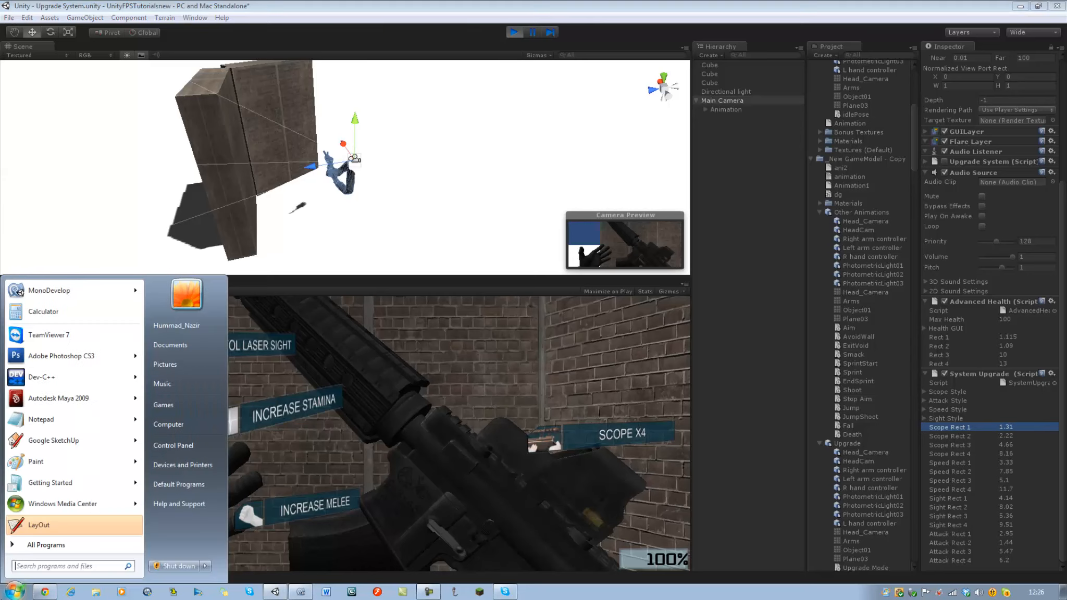
{"action": "left_click", "coordinate": [33, 419]}
{"action": "left_click_drag", "start_coordinate": [273, 94], "coordinate": [1, 57]}
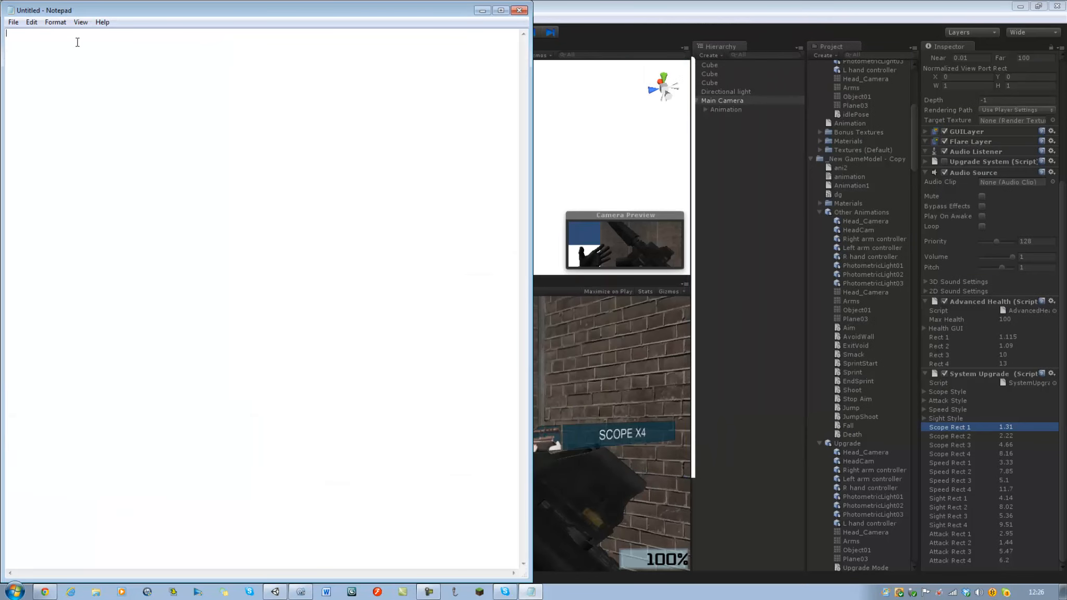
{"action": "type", "text": "1.31"}
{"action": "key", "text": "Return"}
{"action": "type", "text": "2.22"}
{"action": "key", "text": "Return"}
{"action": "type", "text": "4.66 "}
{"action": "type", "text": "8."}
{"action": "type", "text": "16"}
{"action": "key", "text": "Return"}
Add the Speed Rect values 3.33, 7.85, 5.1 and 11.7 to the list, one per line.
{"action": "type", "text": "3.."}
{"action": "key", "text": "BackSpace"}
{"action": "type", "text": "33"}
{"action": "key", "text": "Return"}
{"action": "type", "text": "7.85"}
{"action": "key", "text": "Return"}
{"action": "type", "text": "5.1 "}
{"action": "type", "text": "11.7 "}
{"action": "type", "text": "4.4"}
Add the Sight Rect values 4.14, 8.02, 5.36 and 9.51 to the list, one per line.
{"action": "key", "text": "BackSpace"}
{"action": "type", "text": "14"}
{"action": "key", "text": "Return"}
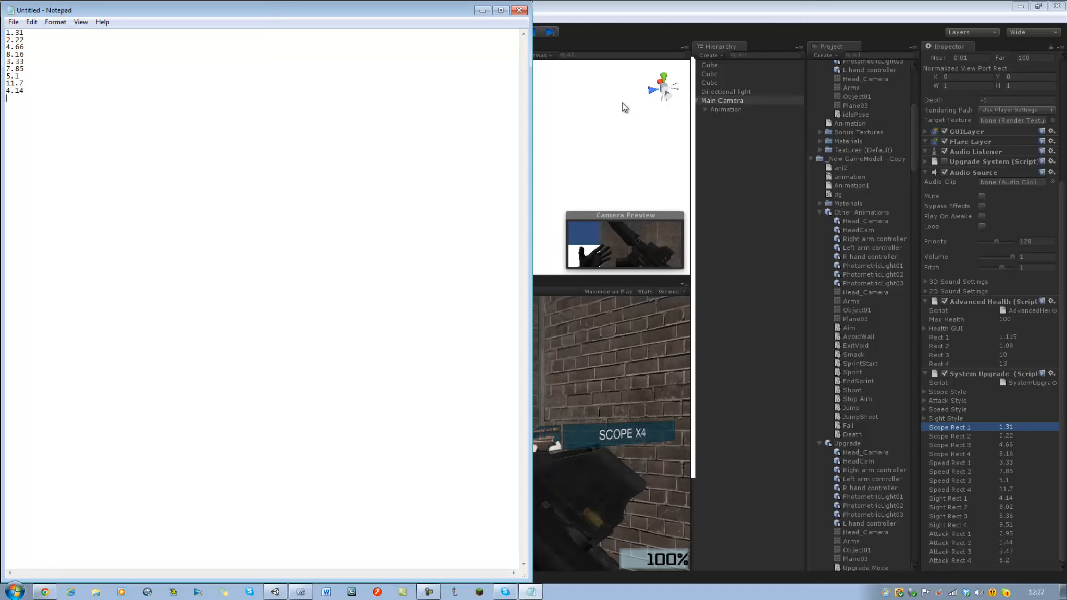
{"action": "type", "text": "8.02"}
{"action": "key", "text": "Return"}
{"action": "type", "text": "5"}
{"action": "type", "text": ".36"}
{"action": "type", "text": "9.51"}
{"action": "type", "text": "2.9"}
{"action": "type", "text": "2"}
{"action": "type", "text": "5"}
{"action": "type", "text": "1.44"}
{"action": "type", "text": "5.47"}
Add the Attack Rect values 2.95, 1.44, 5.47 and 6.2 to the list, one per line.
{"action": "key", "text": "Return"}
{"action": "type", "text": "6.2"}
{"action": "key", "text": "Return"}
Exit Unity's play mode and place the Unity window beside the Notepad list, with Scope Rect 1 ready for editing.
{"action": "left_click", "coordinate": [607, 31]}
{"action": "left_click", "coordinate": [511, 33]}
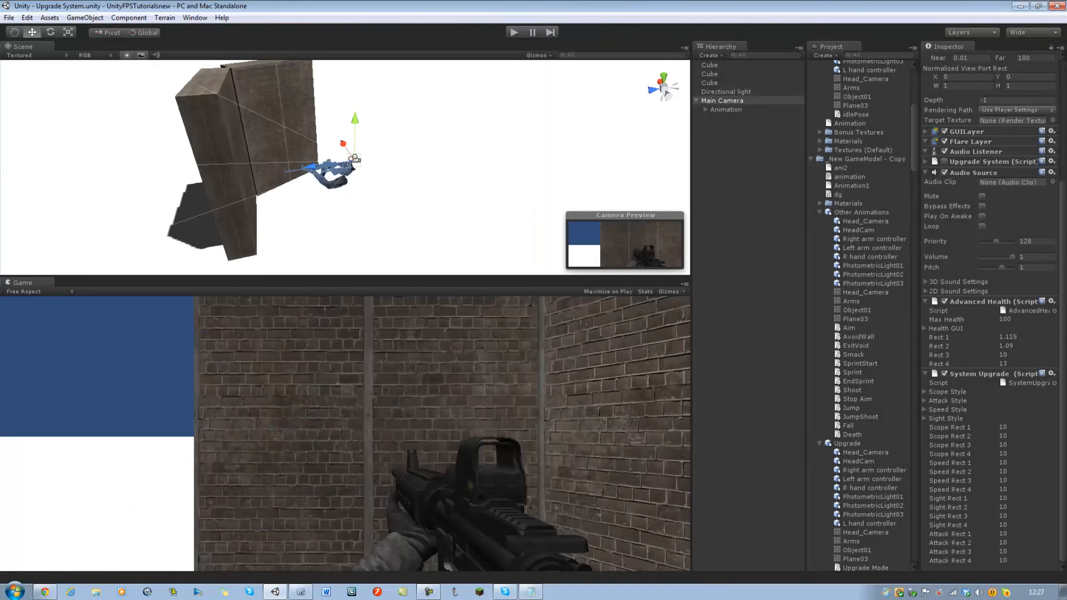
{"action": "left_click", "coordinate": [1018, 427]}
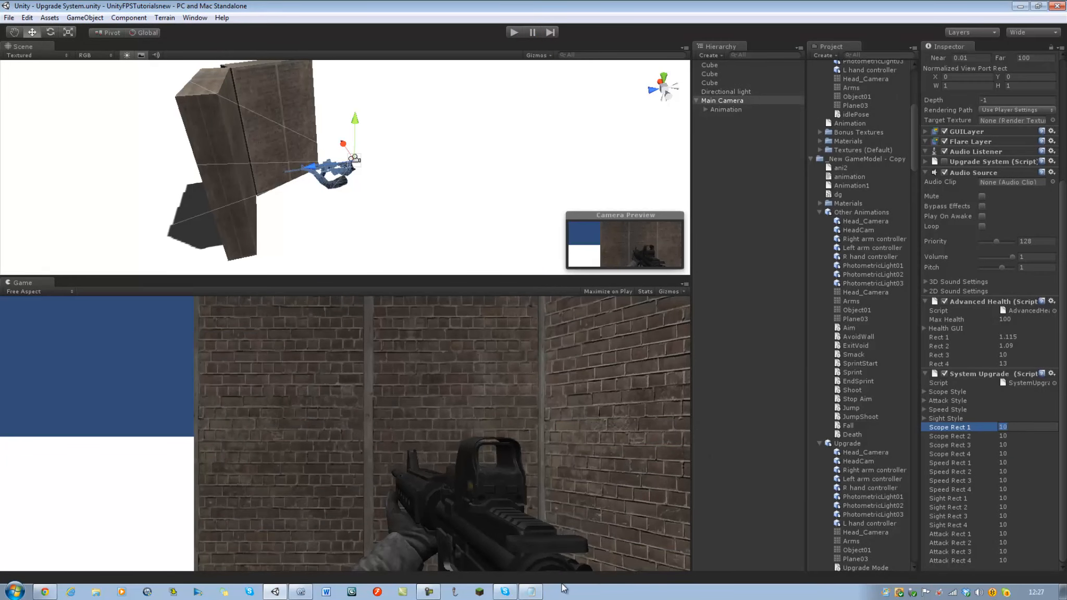
{"action": "left_click_drag", "start_coordinate": [580, 8], "coordinate": [1065, 11]}
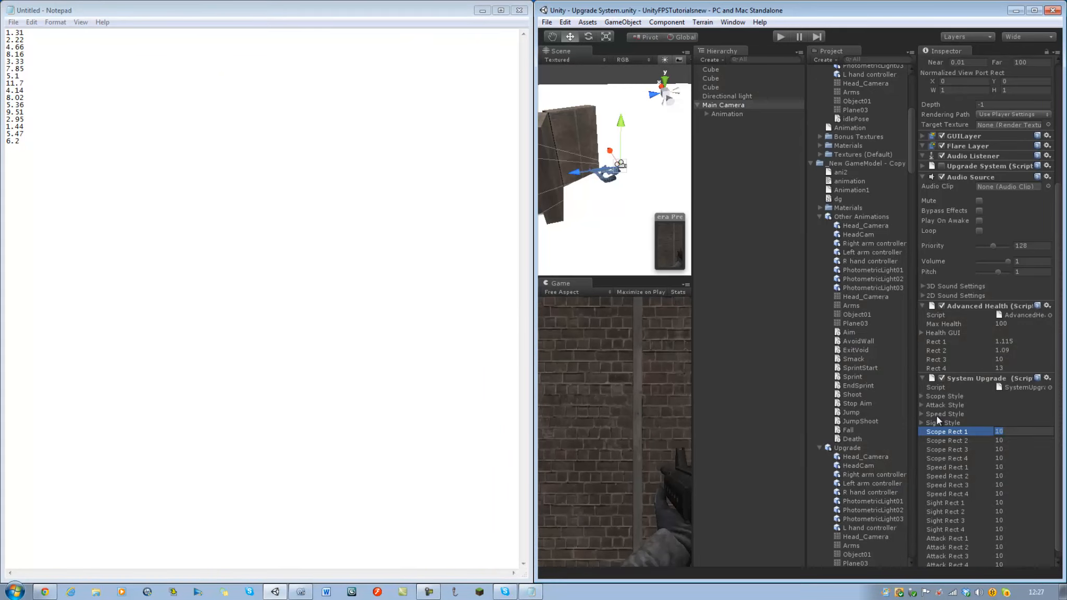
Set Scope Rect 1 to 4 of the System Upgrade script to 1.31, 2.22, 4.66 and 8.16.
{"action": "type", "text": "1.31"}
{"action": "key", "text": "Return"}
{"action": "left_click", "coordinate": [1016, 440]}
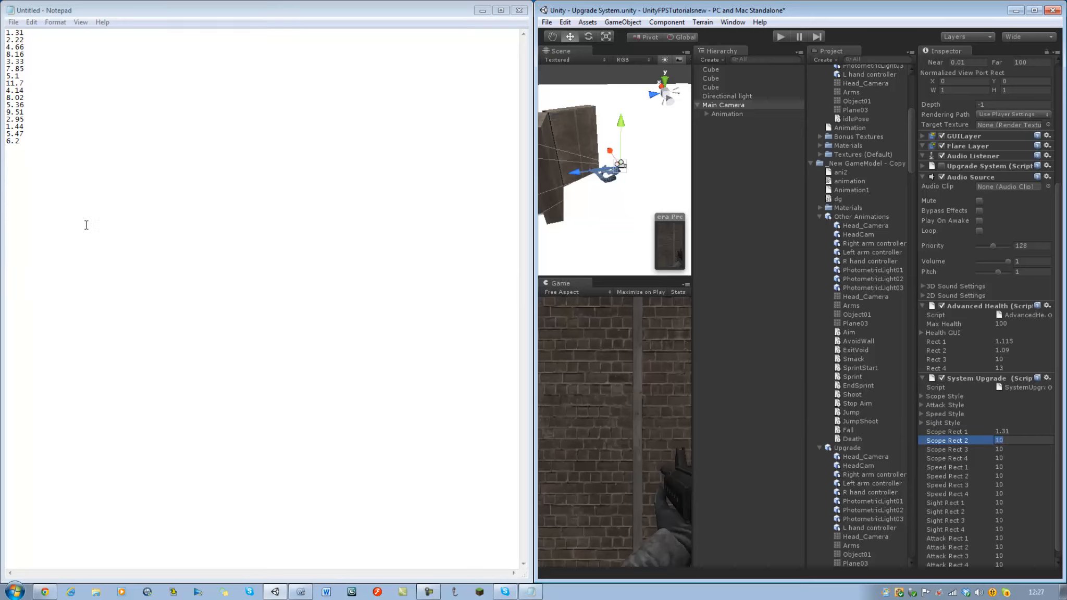
{"action": "type", "text": "2.22"}
{"action": "key", "text": "Tab"}
{"action": "type", "text": "4.66"}
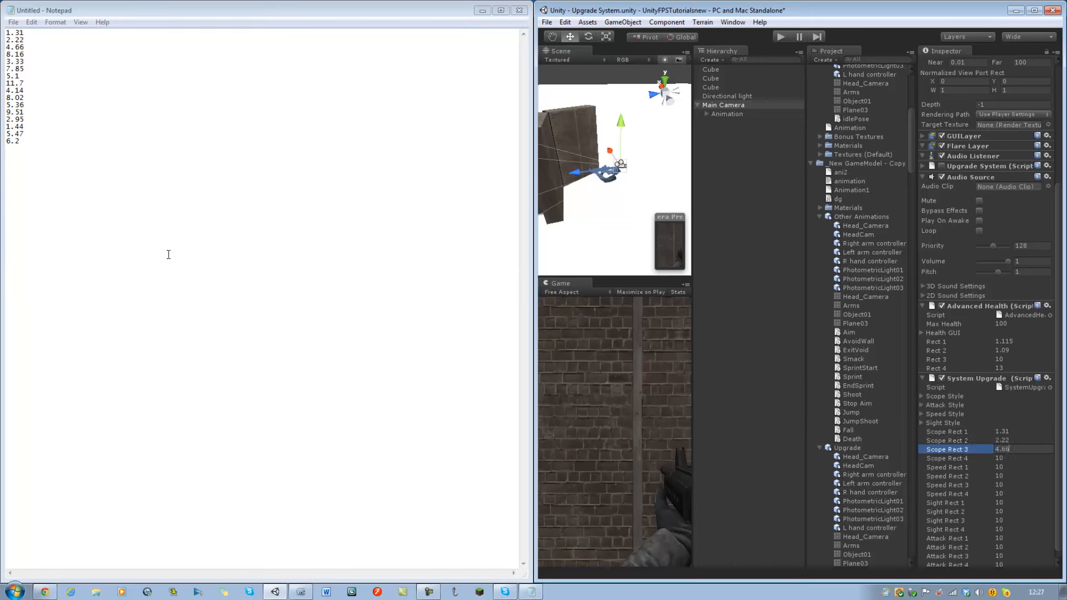
{"action": "key", "text": "Tab"}
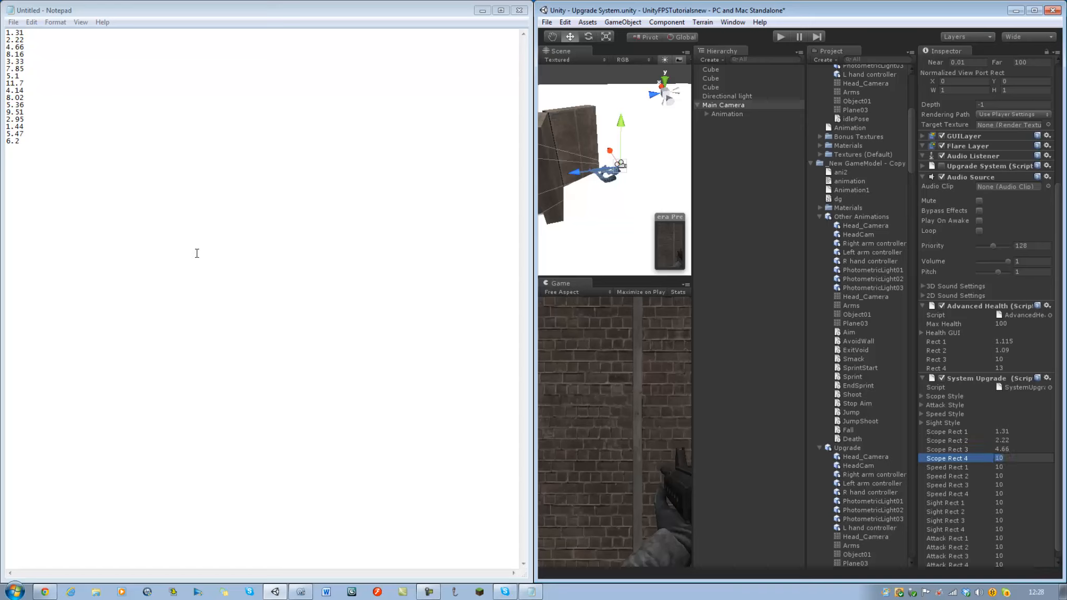
{"action": "type", "text": "8.16"}
{"action": "key", "text": "Tab"}
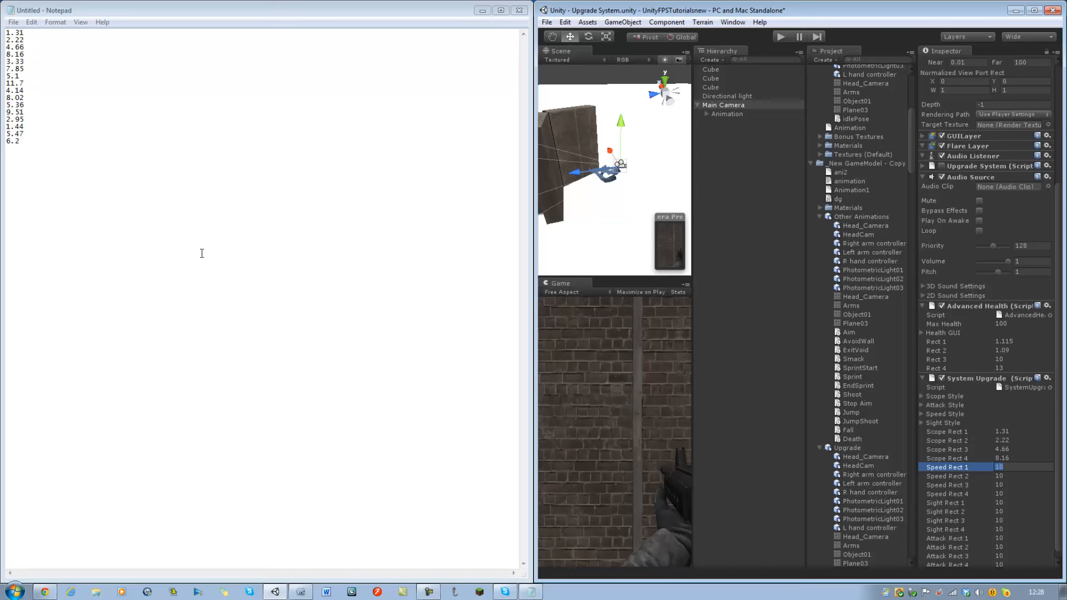
Set Speed Rect 1 to 4 to 3.33, 7.85, 5.1 and 11.7.
{"action": "type", "text": "3.33"}
{"action": "key", "text": "Tab"}
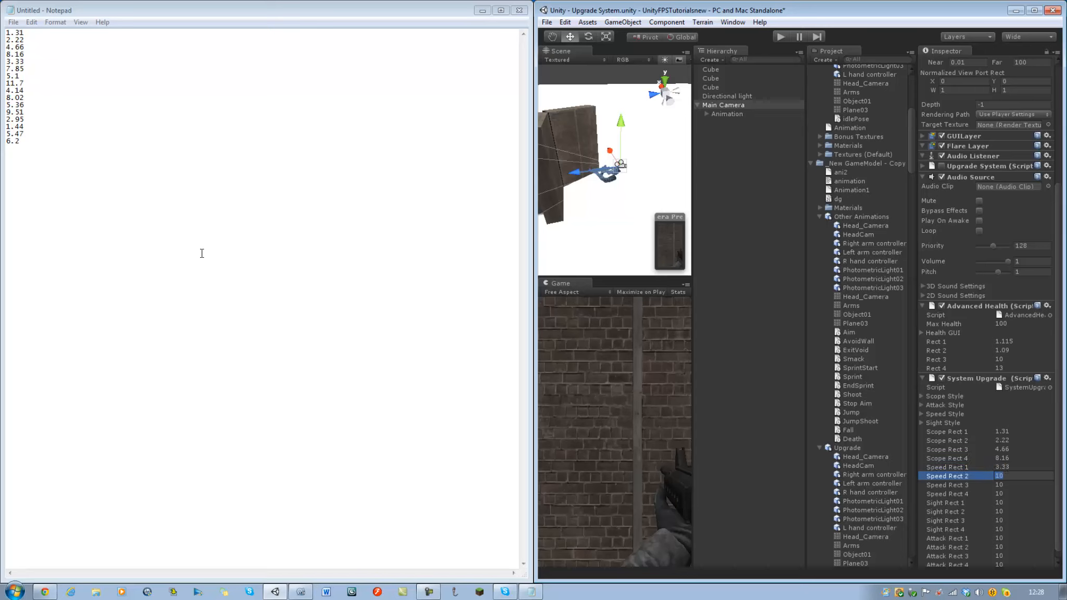
{"action": "type", "text": "7"}
{"action": "type", "text": ".85"}
{"action": "key", "text": "BackSpace"}
{"action": "key", "text": "BackSpace"}
{"action": "type", "text": "85"}
{"action": "key", "text": "Tab"}
{"action": "type", "text": "5.1"}
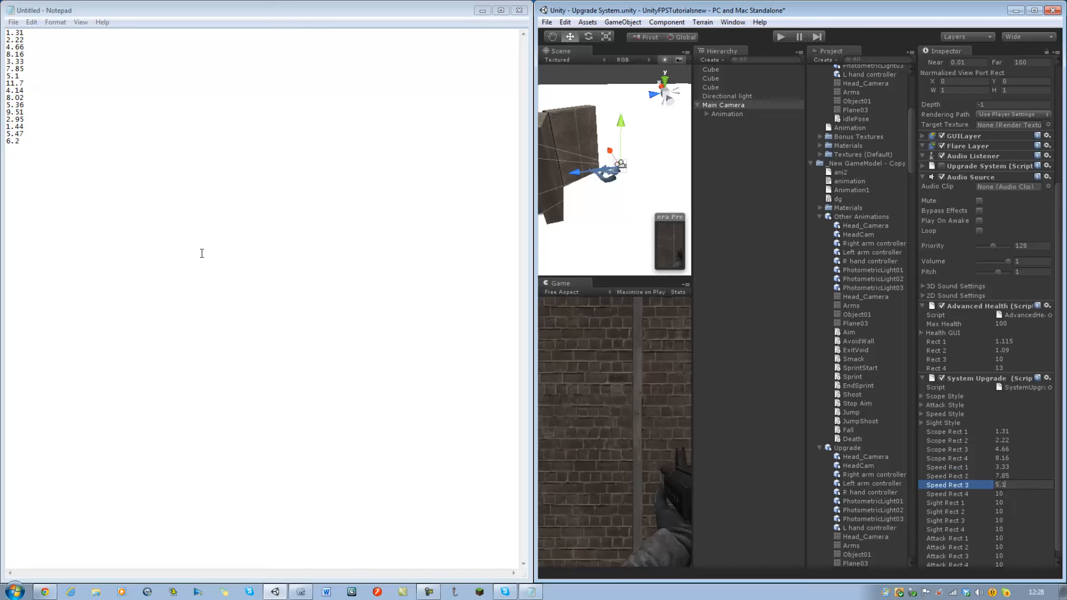
{"action": "key", "text": "Tab"}
{"action": "type", "text": "11.7"}
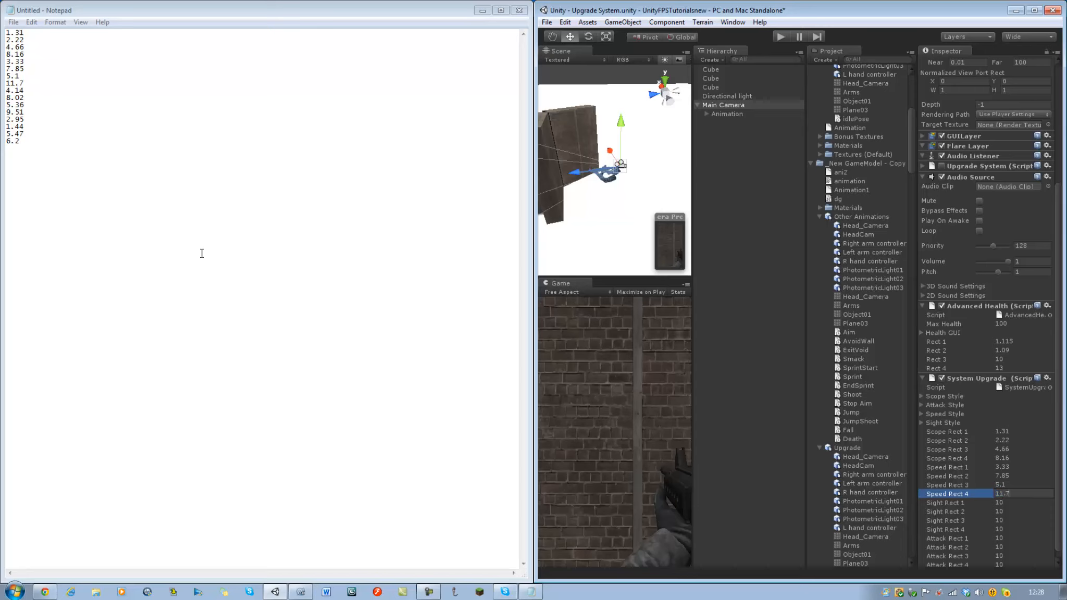
{"action": "key", "text": "Tab"}
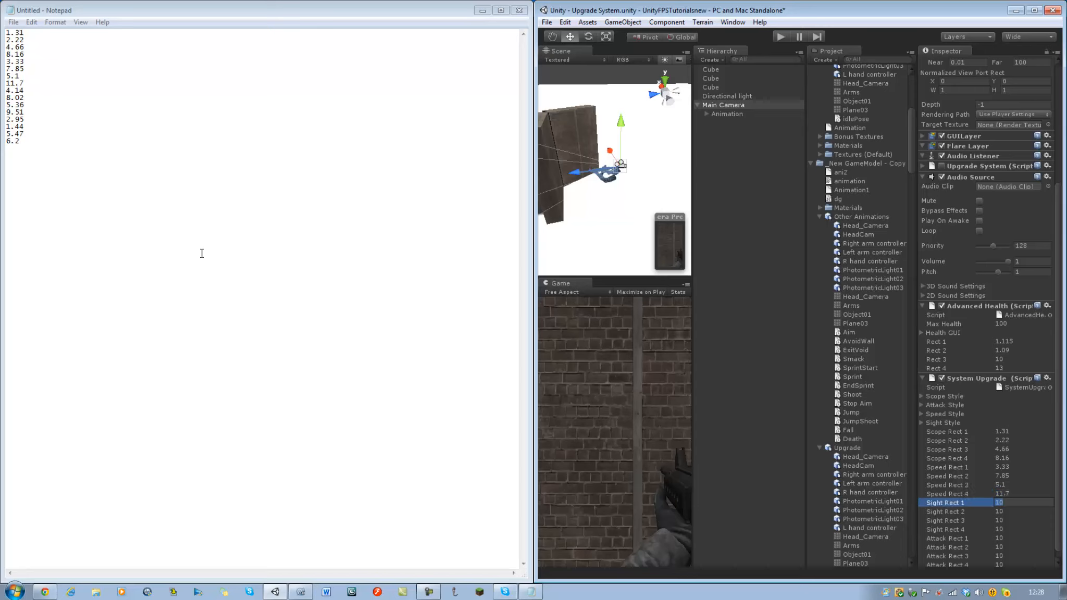
Set Sight Rect 1 to 4 to 4.14, 8.02, 5.36 and 9.51.
{"action": "type", "text": "4.14"}
{"action": "key", "text": "Tab"}
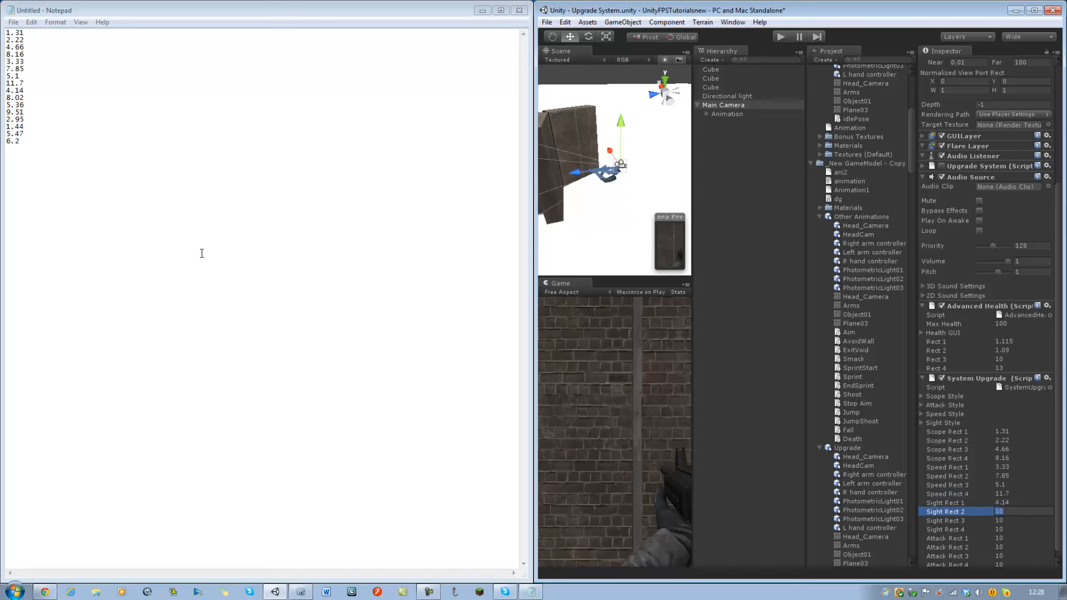
{"action": "type", "text": "8.02"}
{"action": "key", "text": "Tab"}
{"action": "type", "text": "5"}
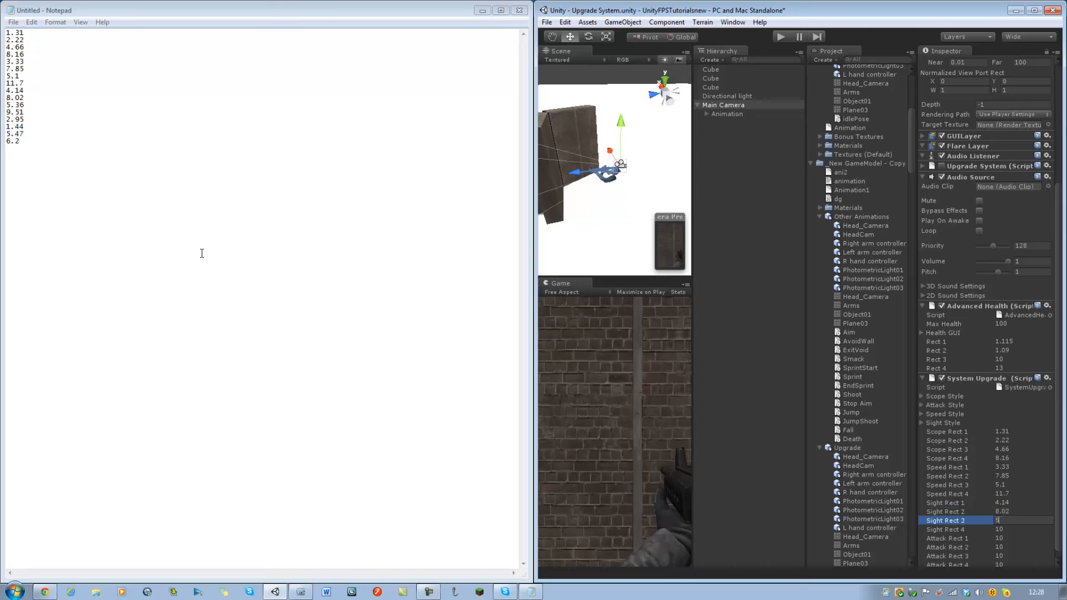
{"action": "type", "text": ".35"}
{"action": "key", "text": "BackSpace"}
{"action": "key", "text": "BackSpace"}
{"action": "type", "text": "36"}
{"action": "key", "text": "Tab"}
{"action": "type", "text": "9.5"}
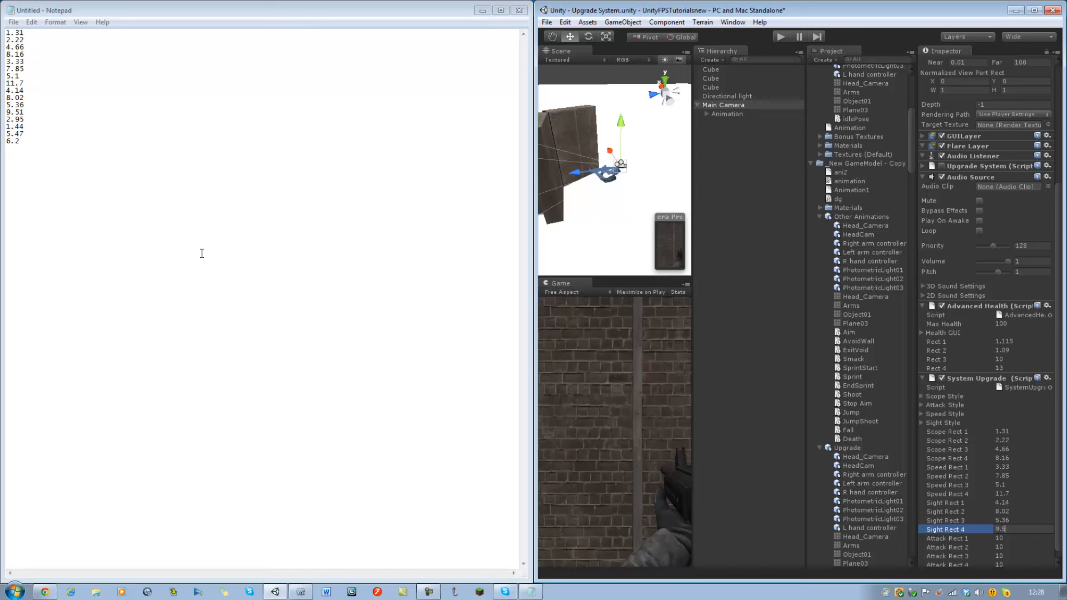
{"action": "type", "text": "1"}
{"action": "key", "text": "Tab"}
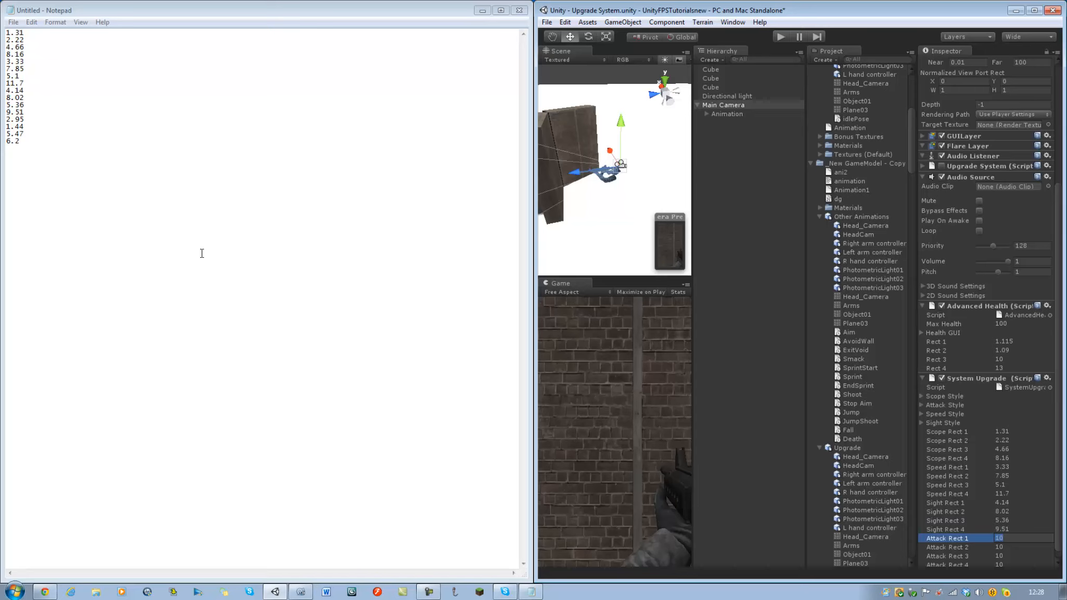
Set Attack Rect 1 to 4 to 2.95, 1.44, 5.47 and 6.2.
{"action": "type", "text": "29"}
{"action": "type", "text": ".95"}
{"action": "key", "text": "Tab"}
{"action": "type", "text": "1"}
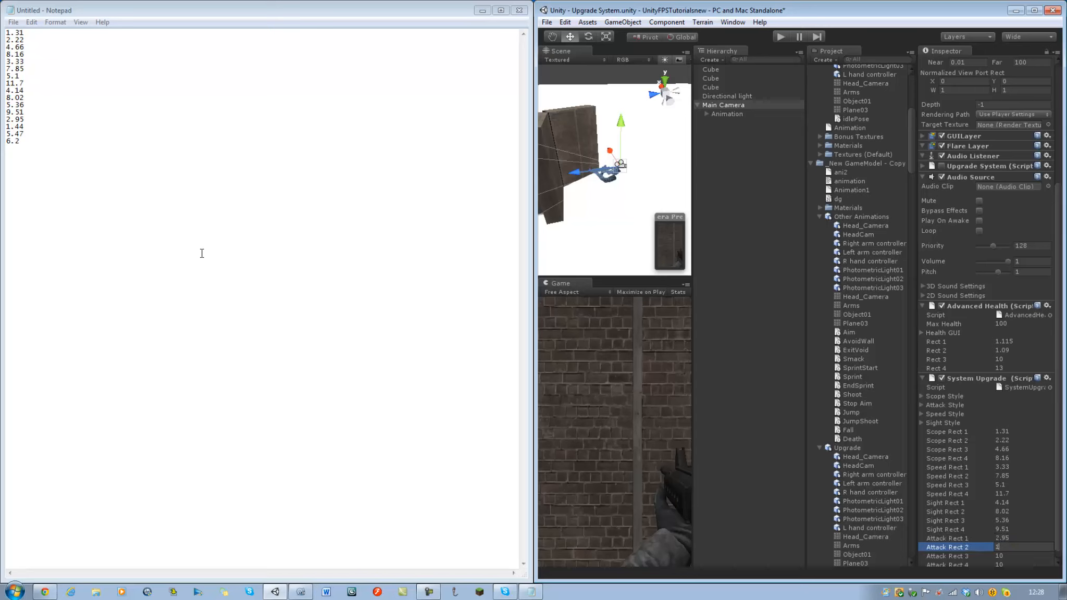
{"action": "type", "text": ".44"}
{"action": "key", "text": "Tab"}
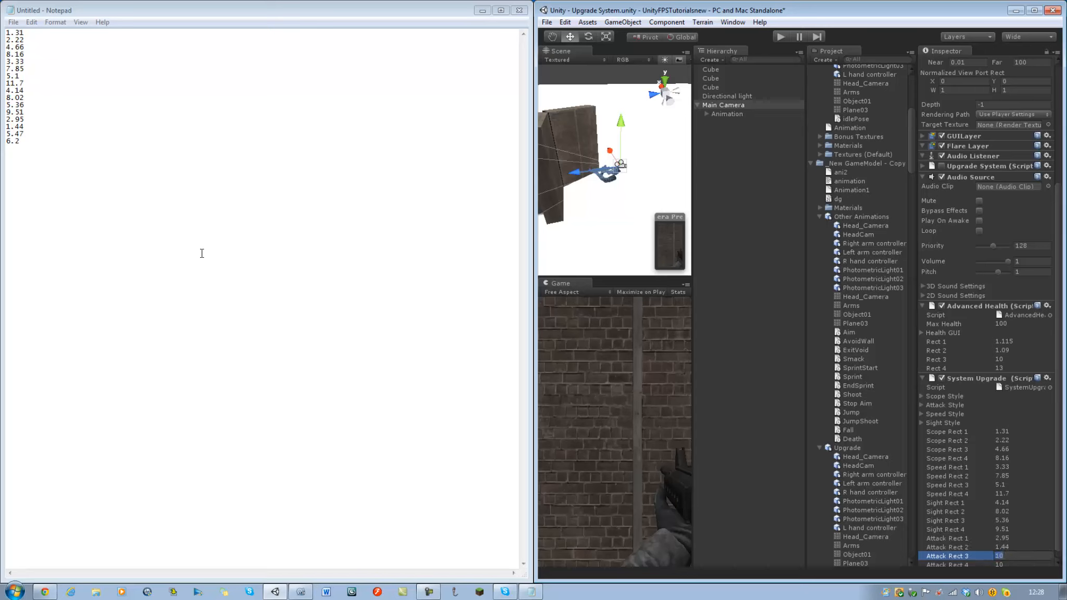
{"action": "type", "text": "5.47"}
{"action": "key", "text": "Tab"}
{"action": "type", "text": "6"}
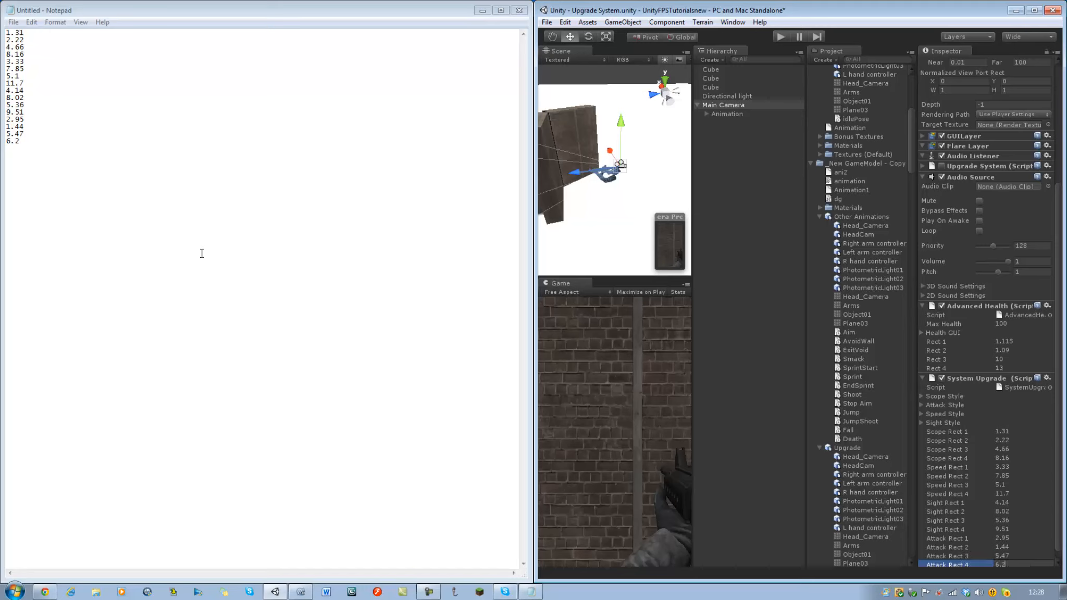
{"action": "type", "text": ".2"}
{"action": "key", "text": "Return"}
{"action": "scroll", "coordinate": [955, 454], "scroll_direction": "down", "scroll_amount": 1}
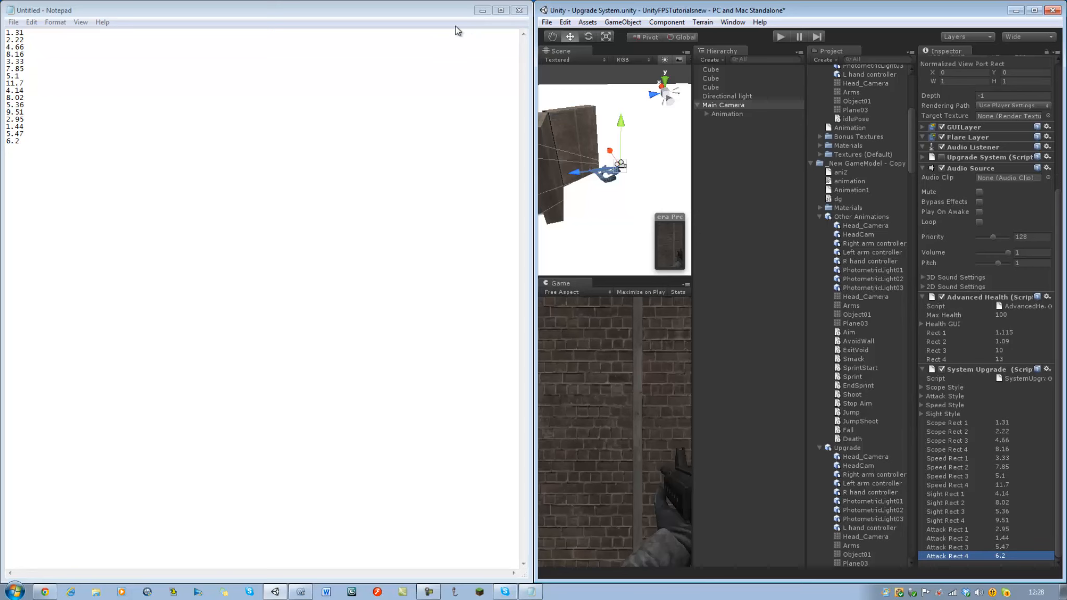
Save the Notepad list to the Desktop as Position.txt, replacing the existing file, and close Notepad.
{"action": "left_click", "coordinate": [402, 71]}
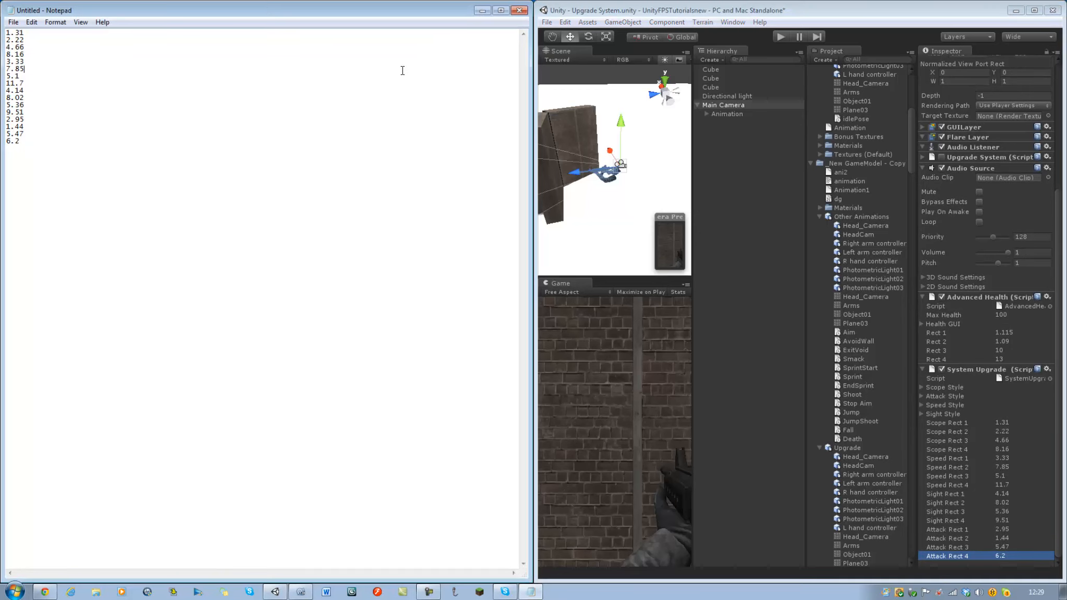
{"action": "key", "text": "ctrl+s"}
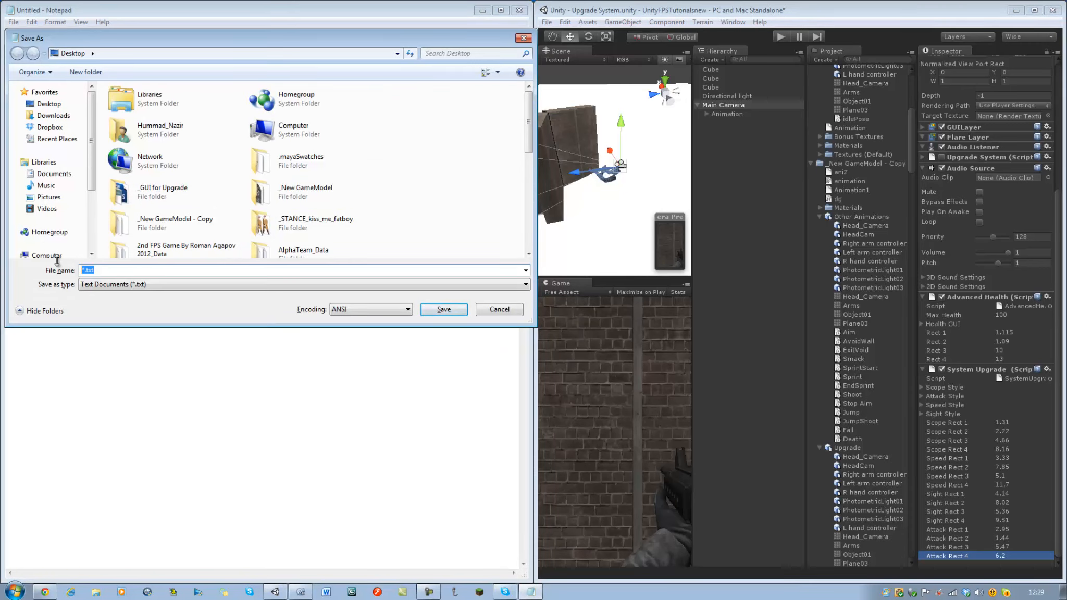
{"action": "type", "text": "pos"}
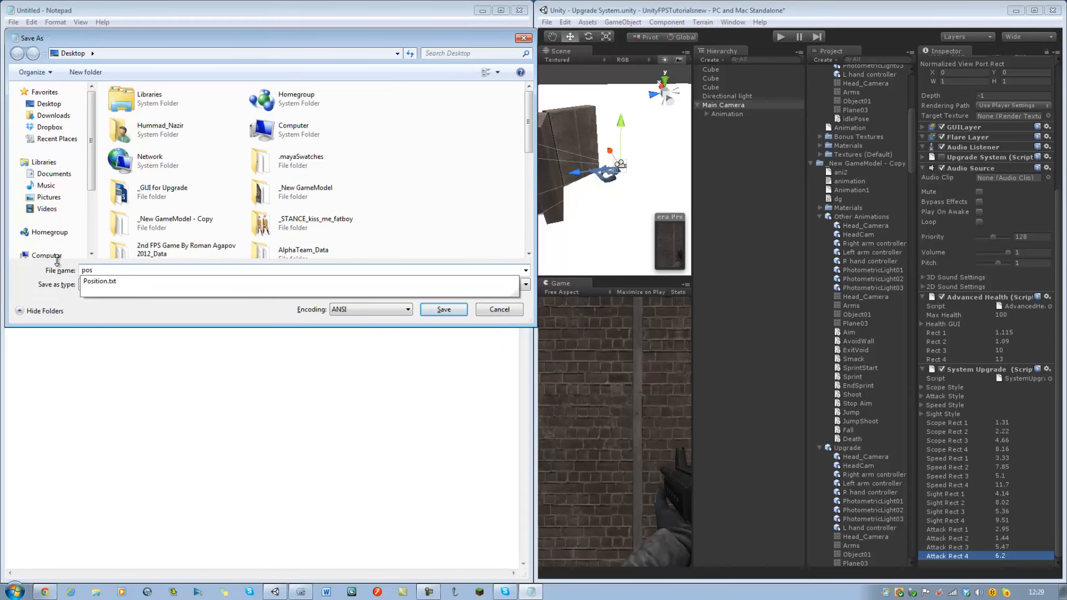
{"action": "key", "text": "Down"}
{"action": "key", "text": "Return"}
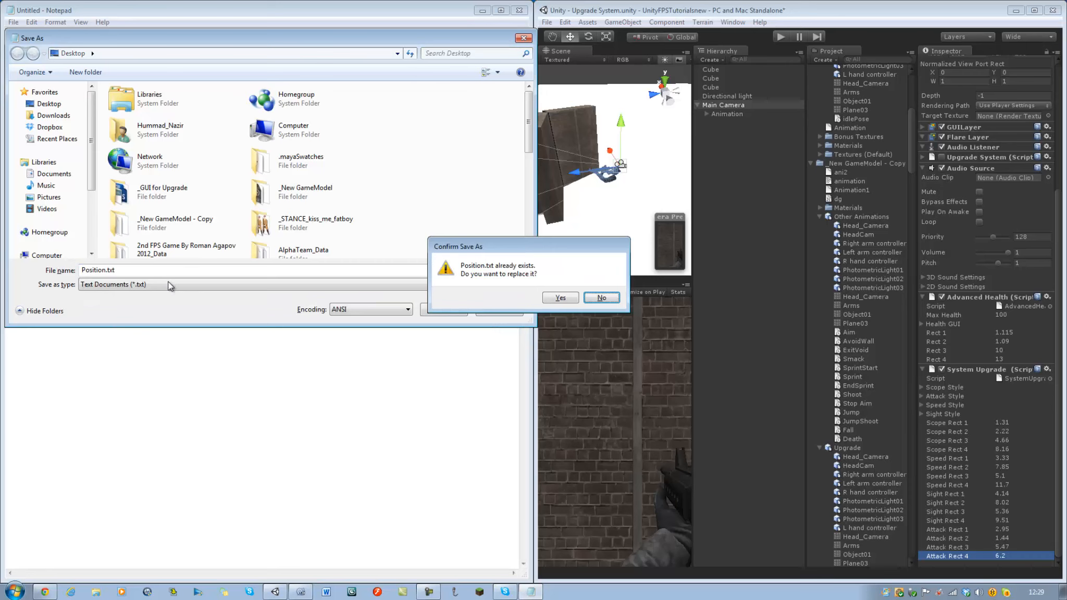
{"action": "key", "text": "Return"}
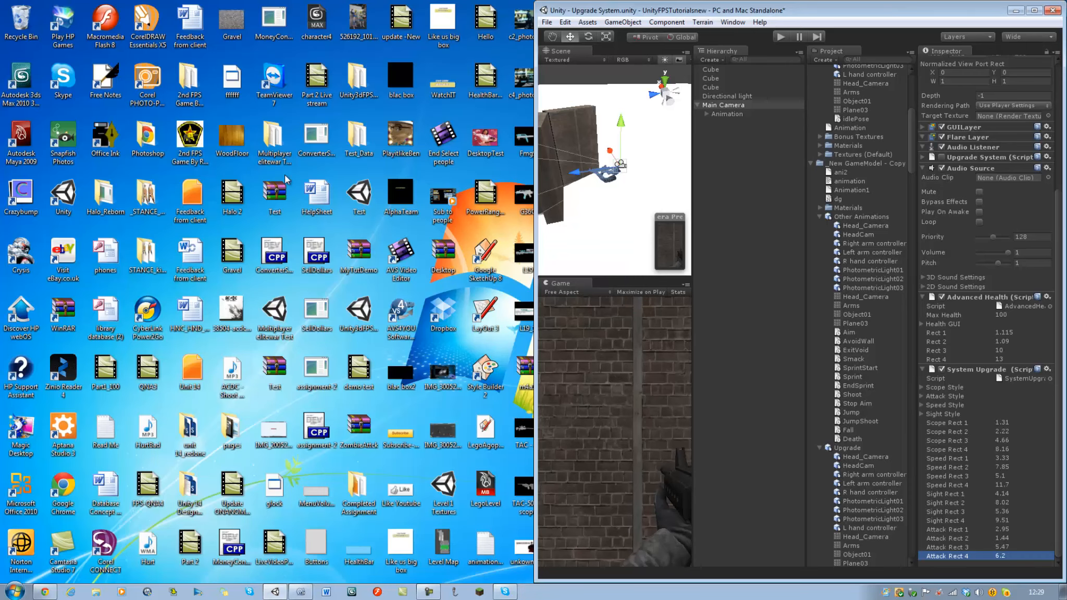
{"action": "left_click", "coordinate": [519, 10]}
Maximize Unity, widen the Scene and Game views, and run the game briefly to check the button layout.
{"action": "double_click", "coordinate": [806, 8]}
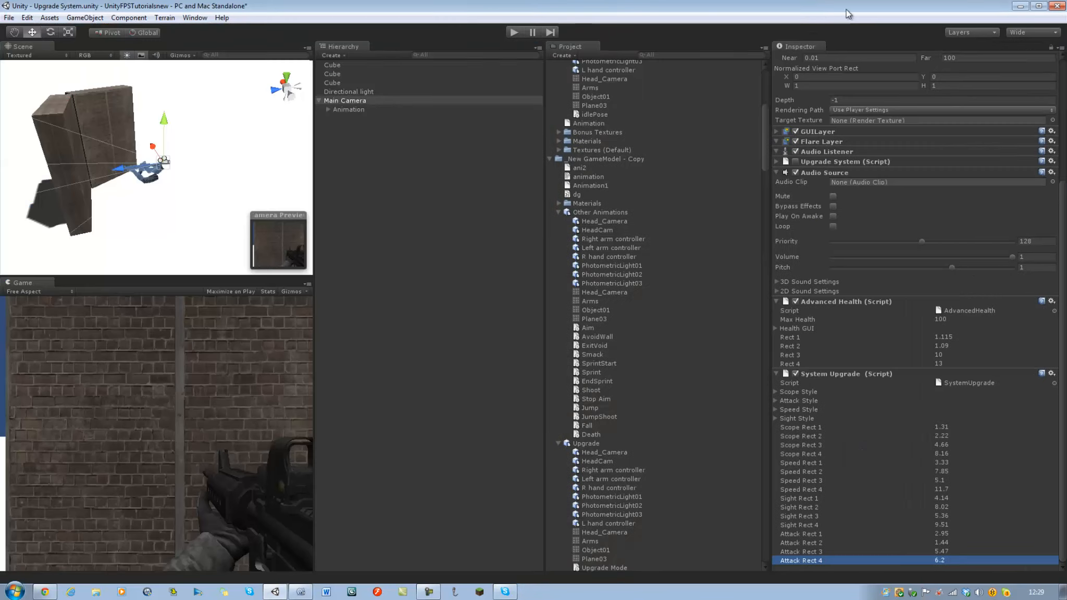
{"action": "left_click_drag", "start_coordinate": [315, 155], "coordinate": [811, 187]}
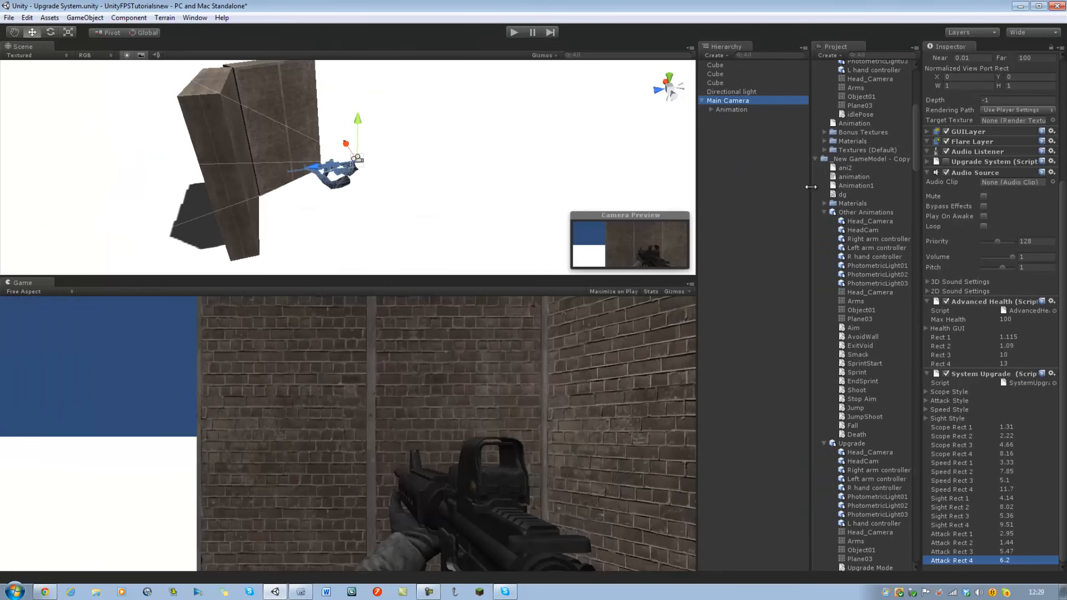
{"action": "left_click", "coordinate": [518, 32]}
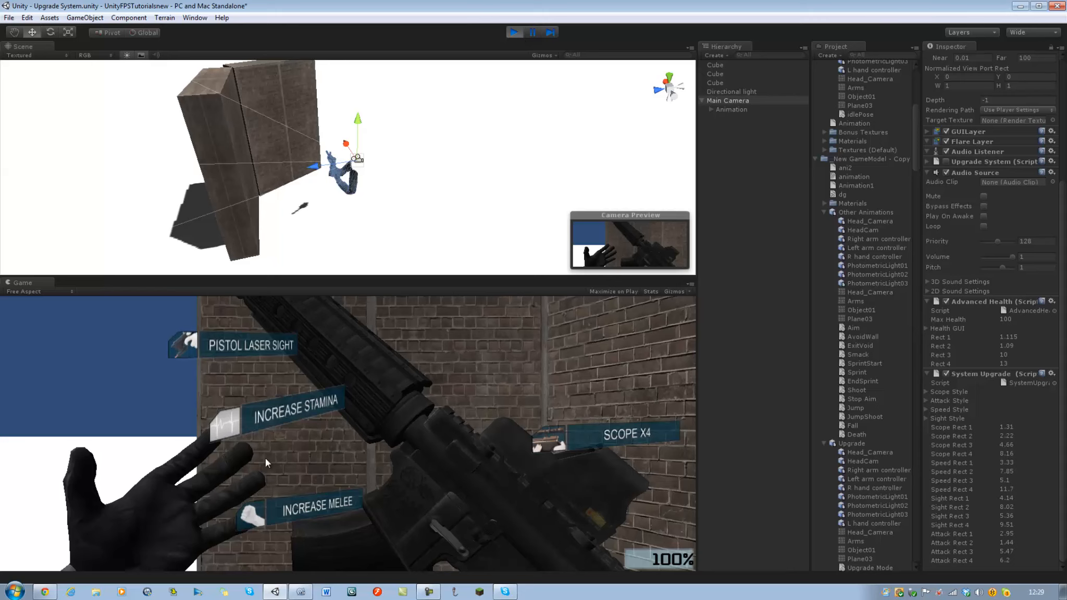
{"action": "left_click", "coordinate": [514, 32]}
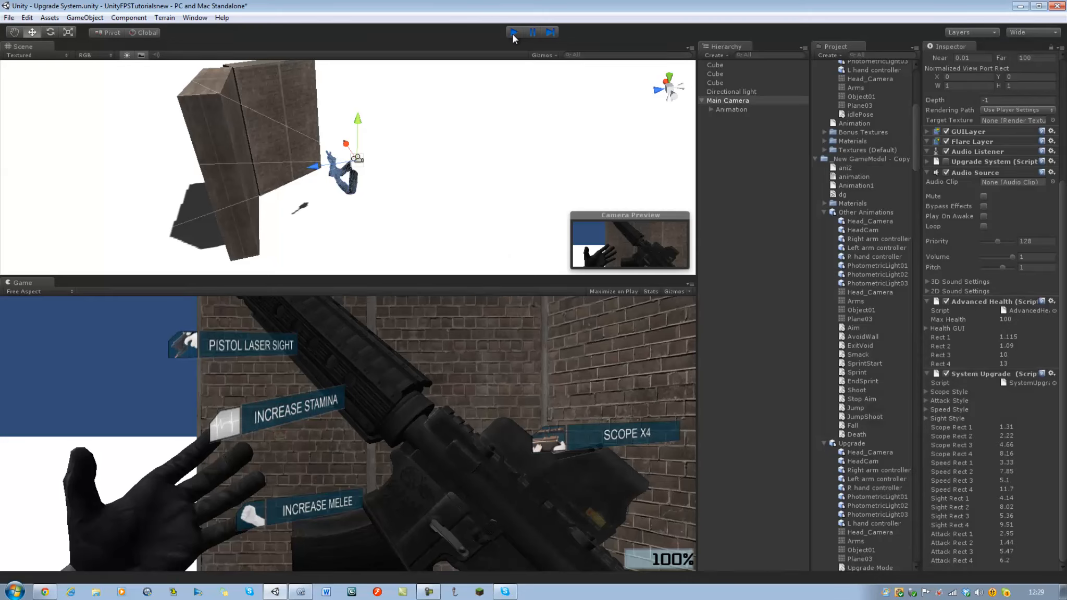
Assign idlePose as the default clip of the Main Camera's Animation object and test it briefly in play mode.
{"action": "left_click", "coordinate": [730, 108]}
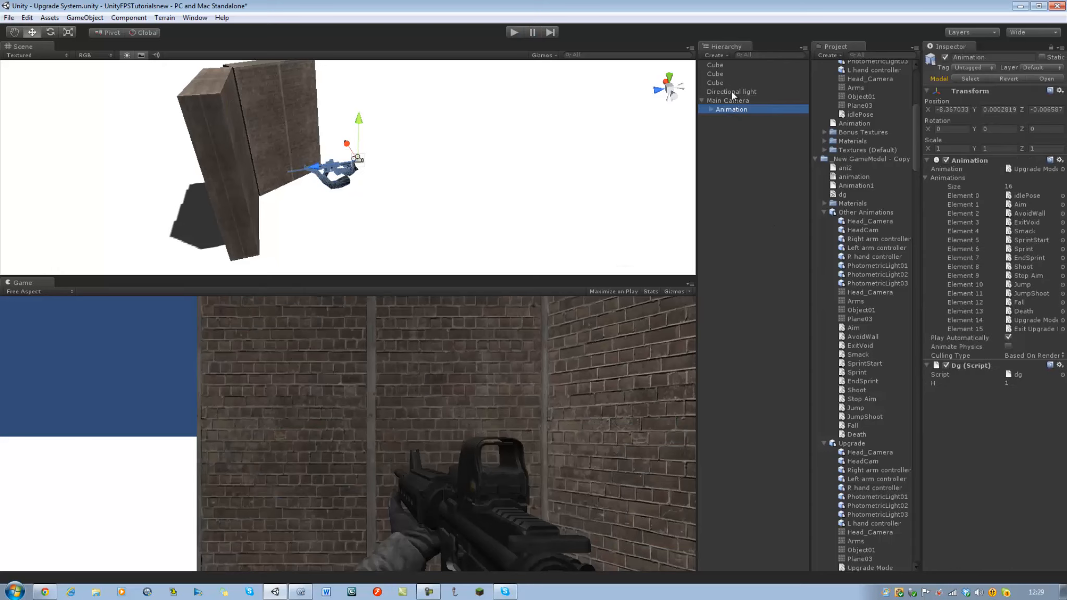
{"action": "left_click", "coordinate": [1011, 197]}
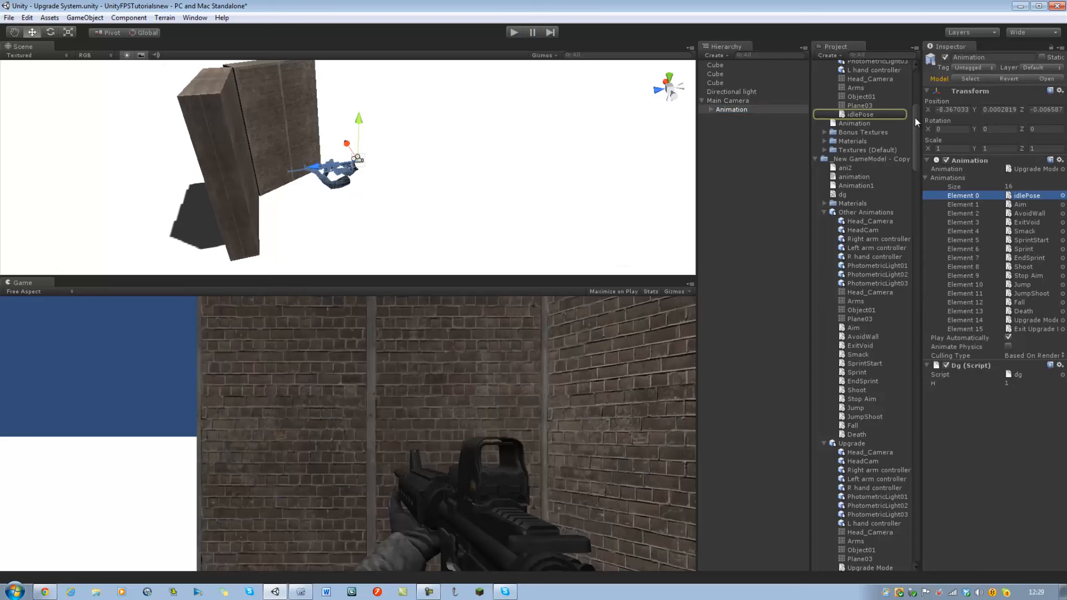
{"action": "left_click_drag", "start_coordinate": [868, 117], "coordinate": [1042, 175]}
{"action": "left_click", "coordinate": [510, 35]}
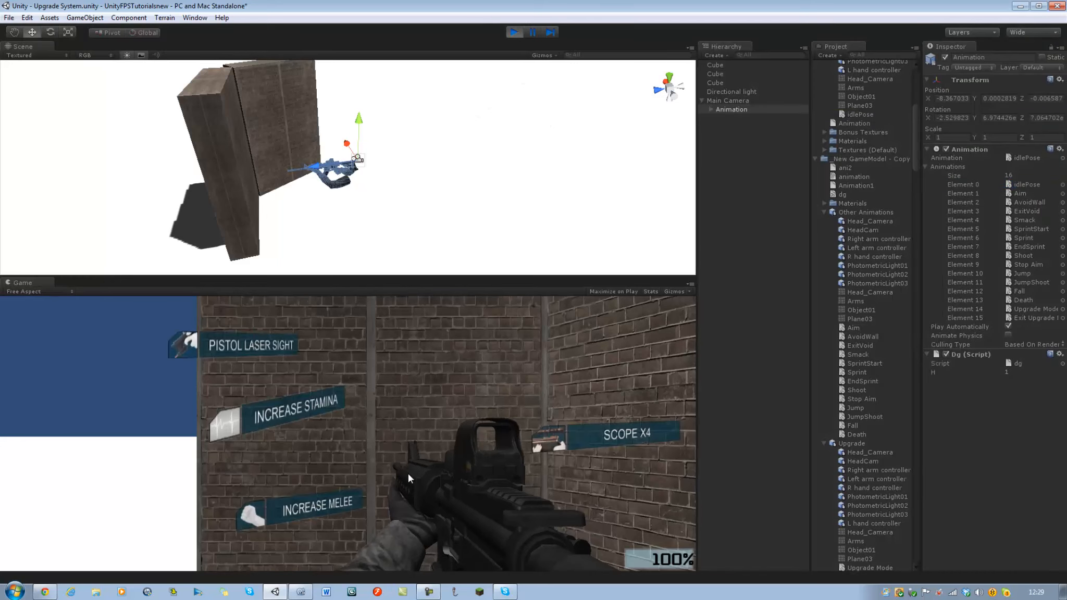
{"action": "left_click", "coordinate": [514, 32]}
Switch to MonoDevelop, declare the variable showUpgrade as boolean = false below the attackRect variables, and save the script.
{"action": "left_click", "coordinate": [307, 592]}
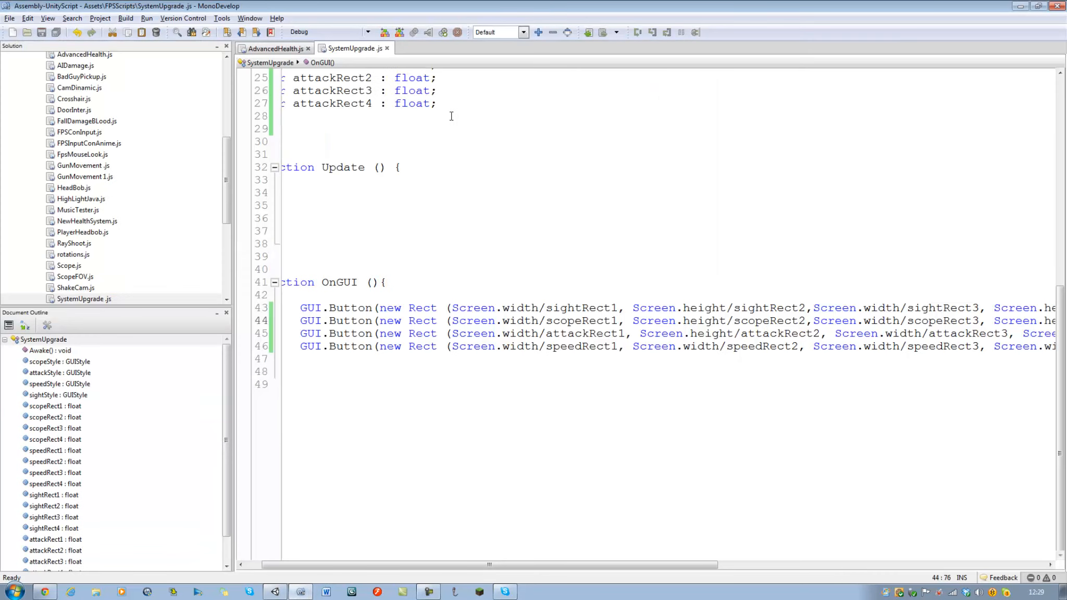
{"action": "scroll", "coordinate": [433, 208], "scroll_direction": "up", "scroll_amount": 8}
{"action": "scroll", "coordinate": [433, 473], "scroll_direction": "down", "scroll_amount": 1}
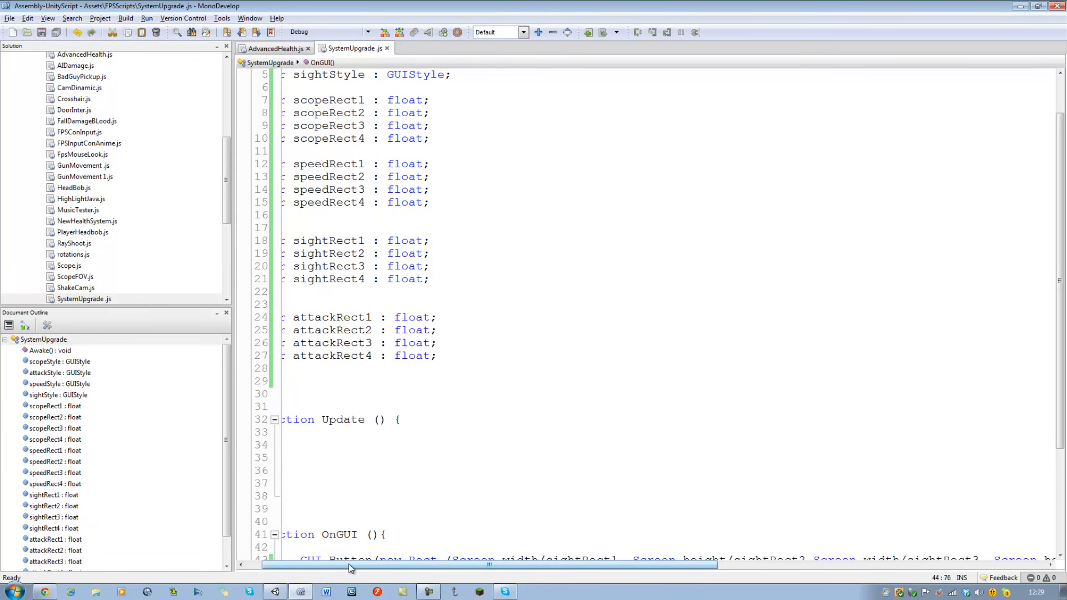
{"action": "left_click_drag", "start_coordinate": [348, 564], "coordinate": [333, 563]}
{"action": "left_click", "coordinate": [475, 362]}
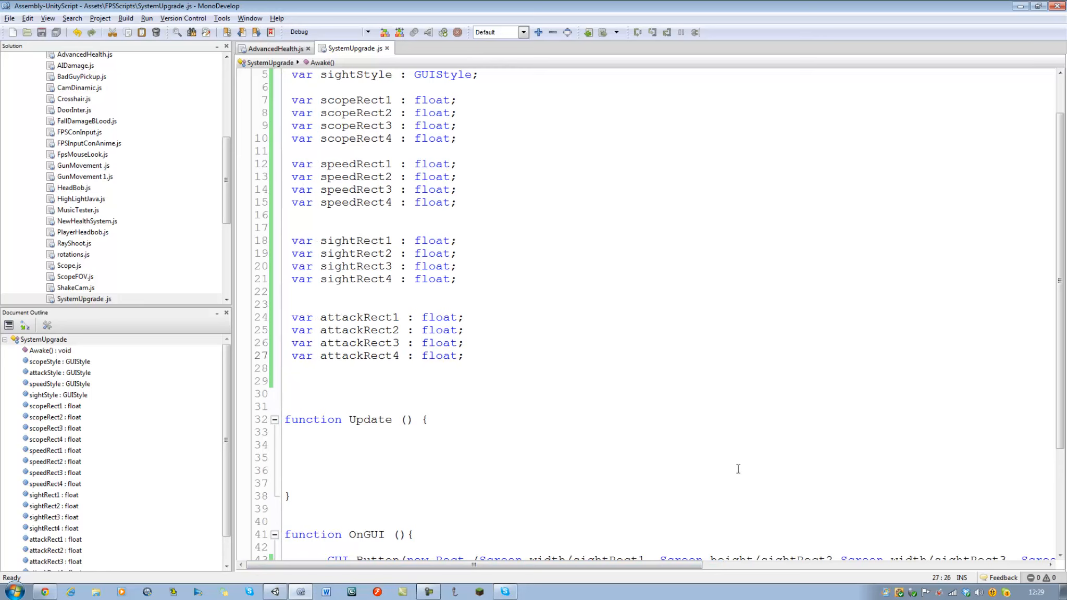
{"action": "key", "text": "Return"}
{"action": "key", "text": "Return"}
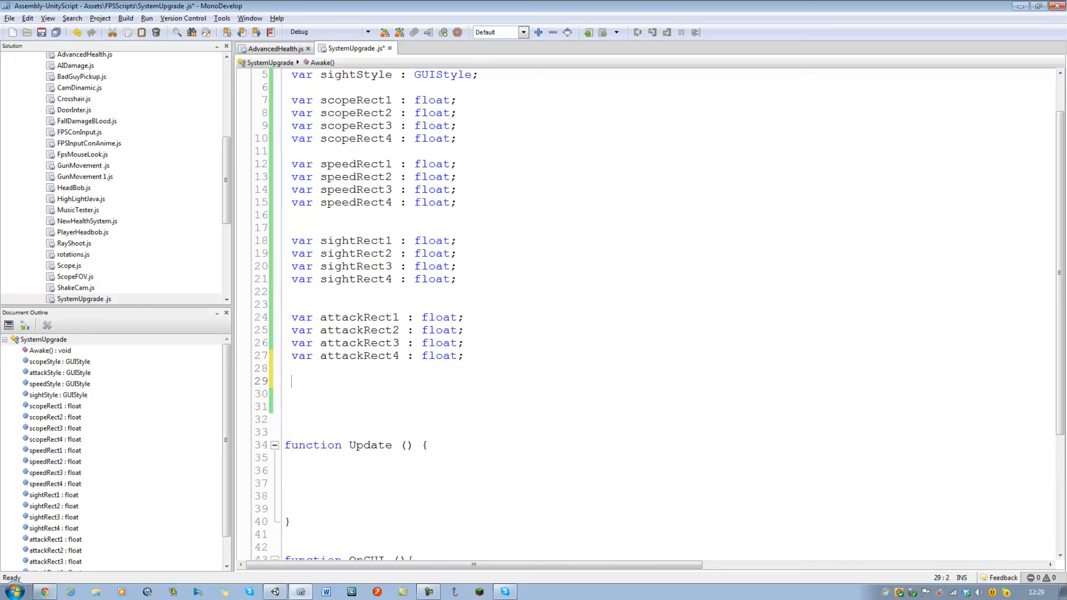
{"action": "type", "text": "var "}
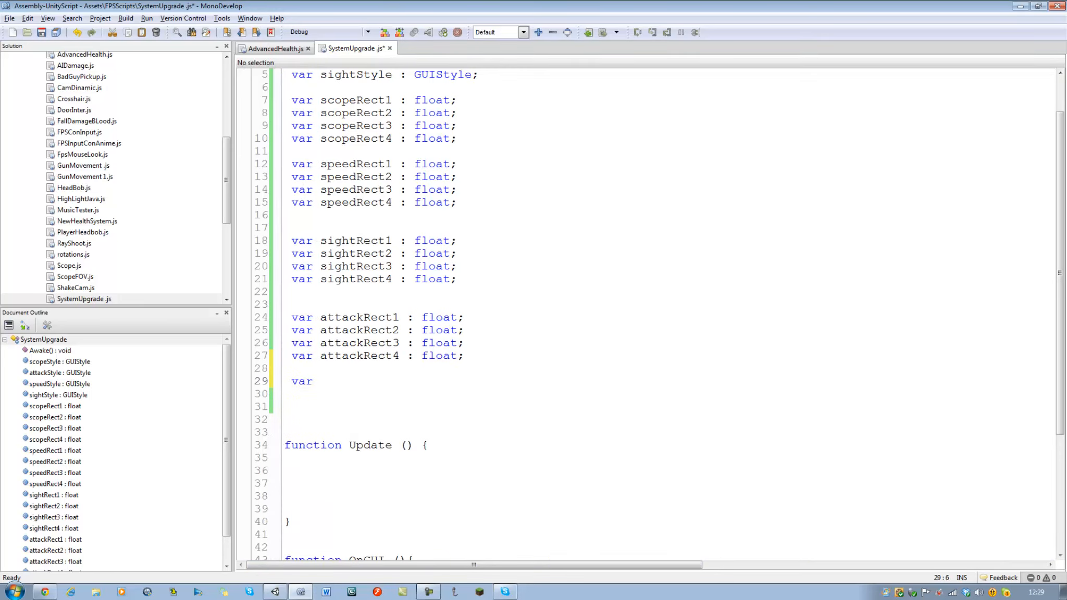
{"action": "type", "text": "showUpgrade "}
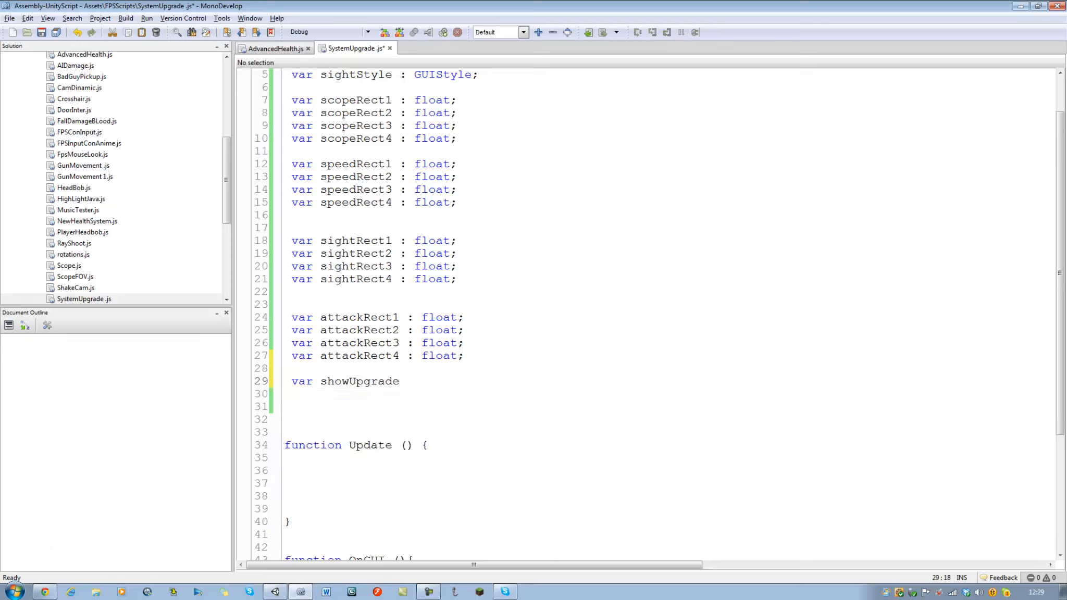
{"action": "type", "text": ": b"}
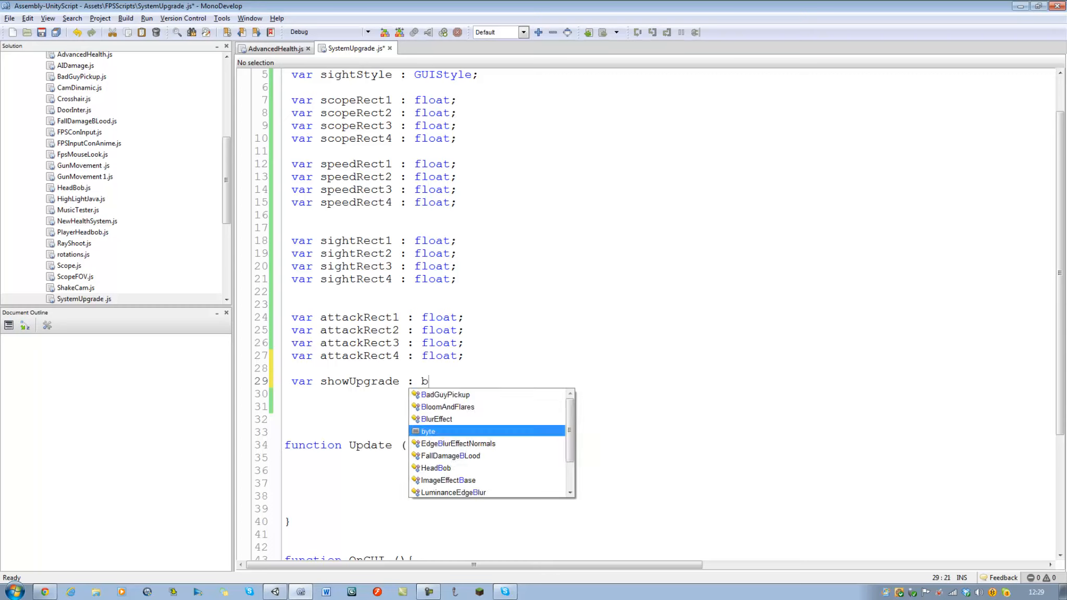
{"action": "type", "text": "oolean "}
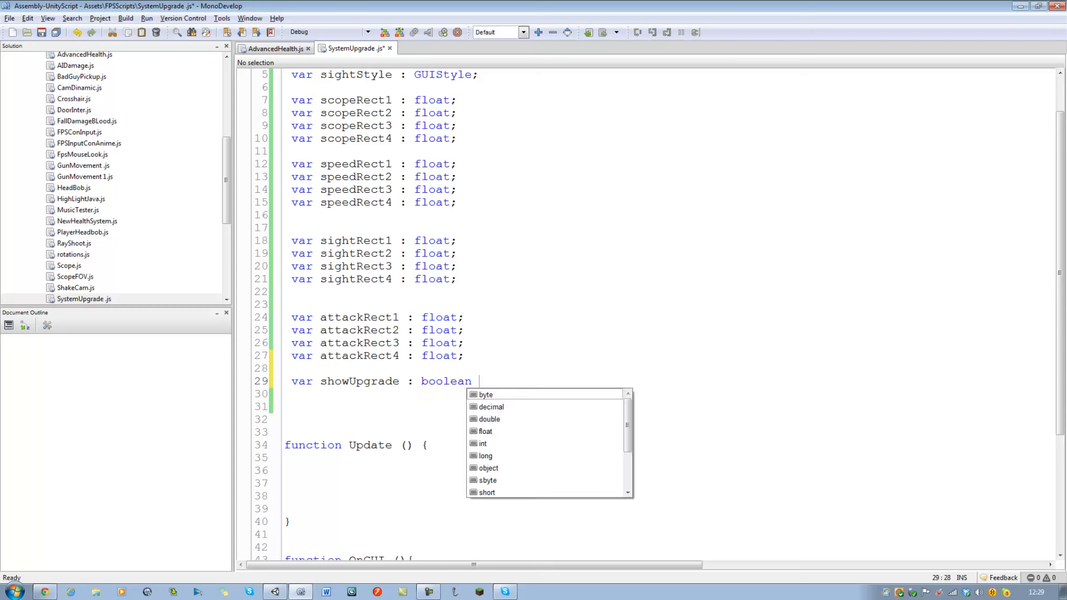
{"action": "type", "text": "= fa"}
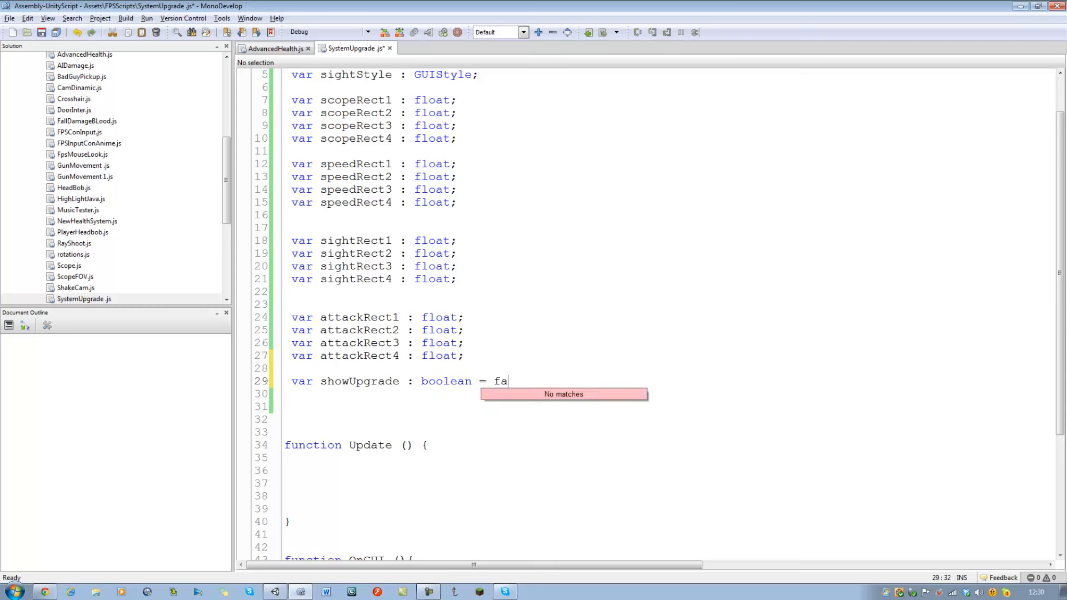
{"action": "type", "text": "lse;"}
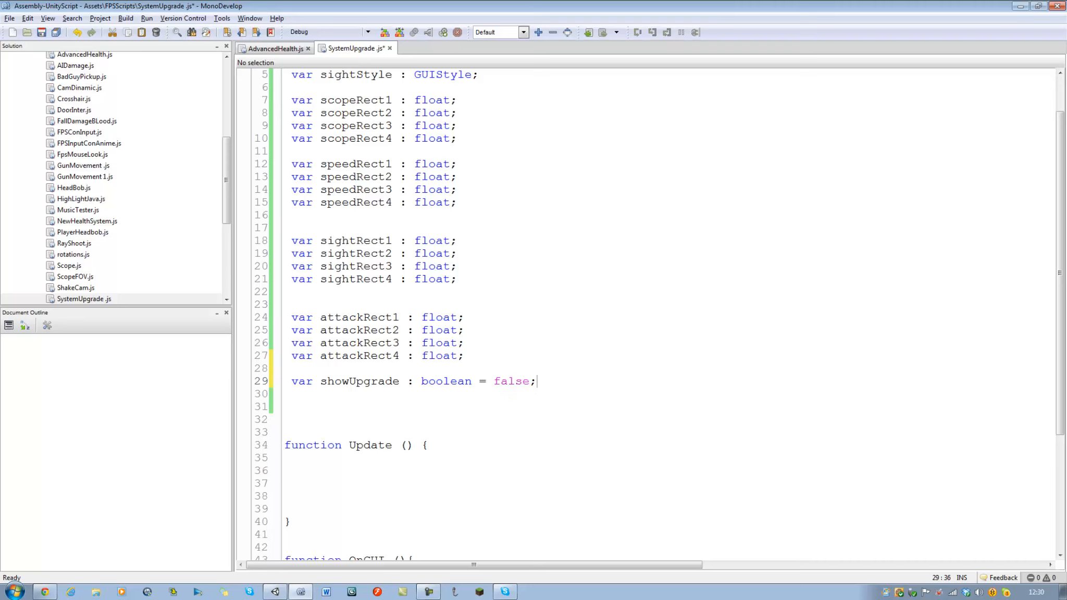
{"action": "key", "text": "ctrl+s"}
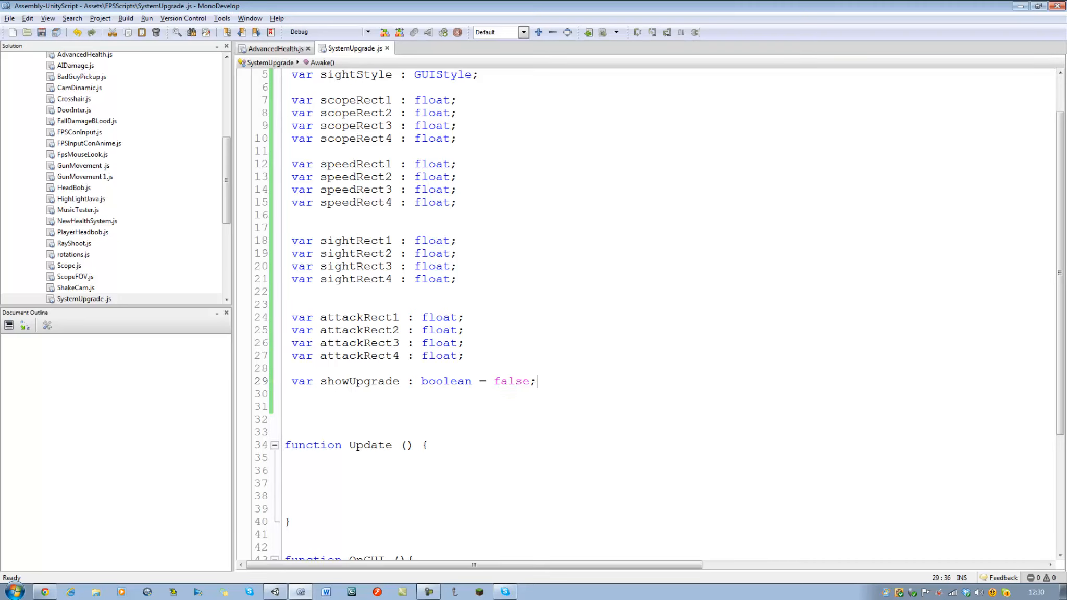
Wrap the four GUI.Button lines in OnGUI in an if(showUpgrade == true) block and save the script.
{"action": "scroll", "coordinate": [341, 404], "scroll_direction": "down", "scroll_amount": 4}
{"action": "left_click", "coordinate": [341, 404]}
{"action": "key", "text": "Tab"}
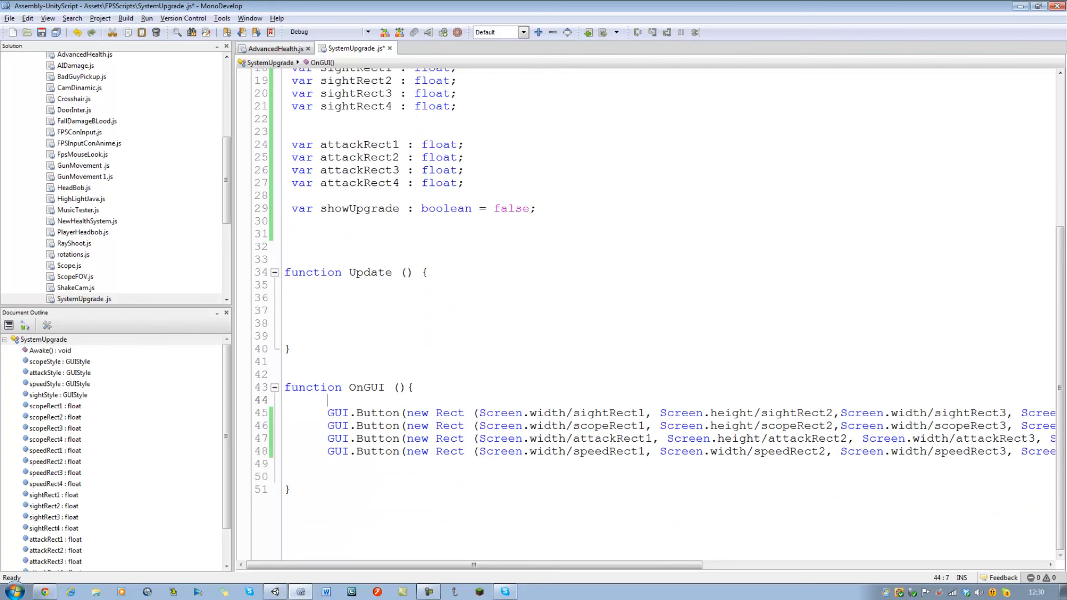
{"action": "key", "text": "Return"}
{"action": "type", "text": "if()"}
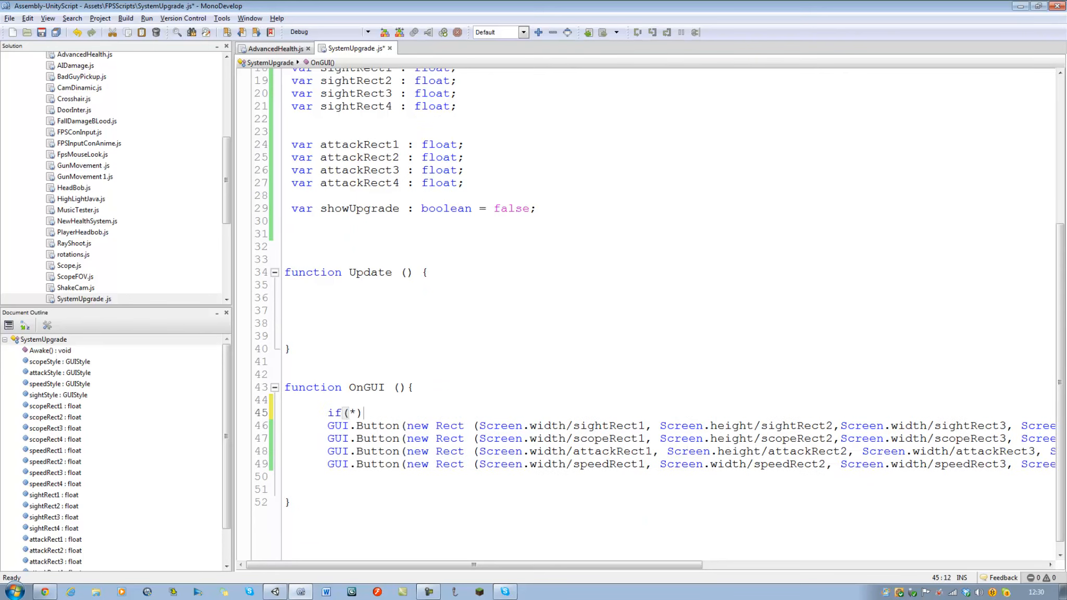
{"action": "type", "text": "{"}
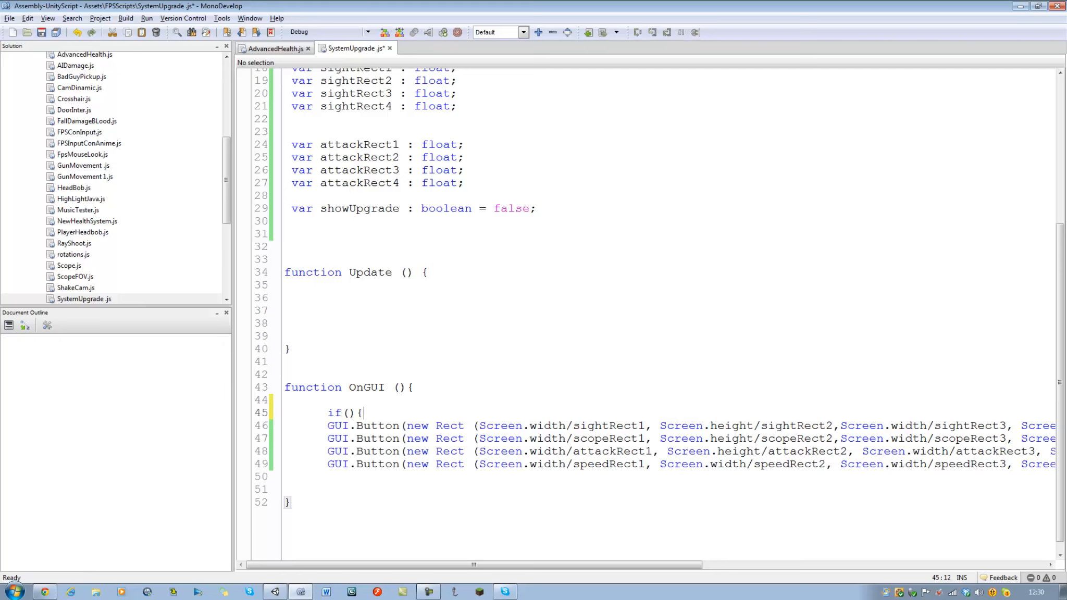
{"action": "left_click", "coordinate": [372, 479]}
{"action": "type", "text": "}"}
{"action": "left_click", "coordinate": [348, 413]}
{"action": "type", "text": "showUpgrade"}
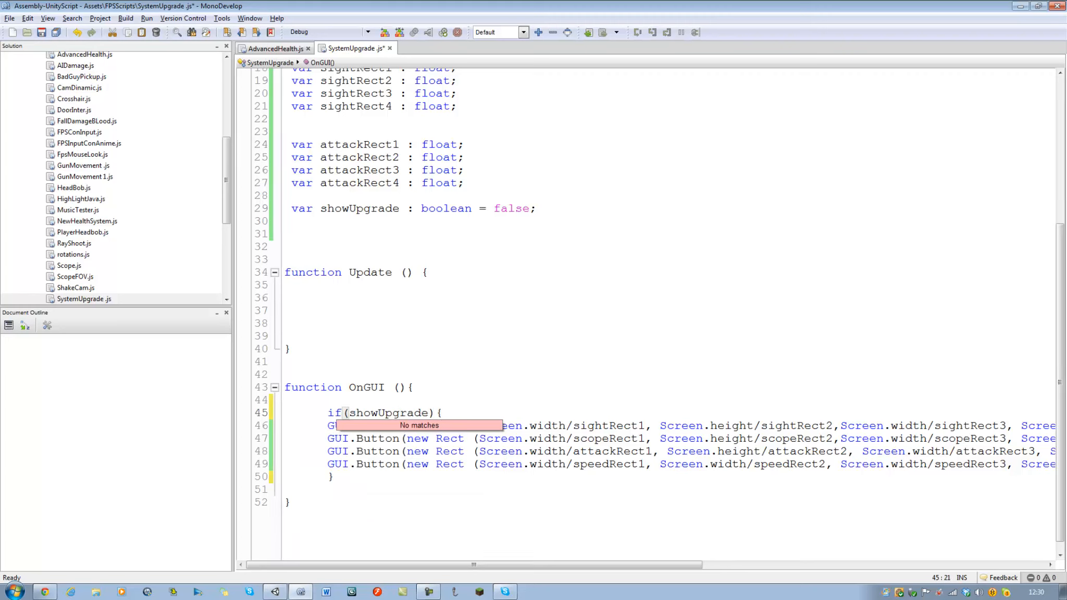
{"action": "type", "text": " == true"}
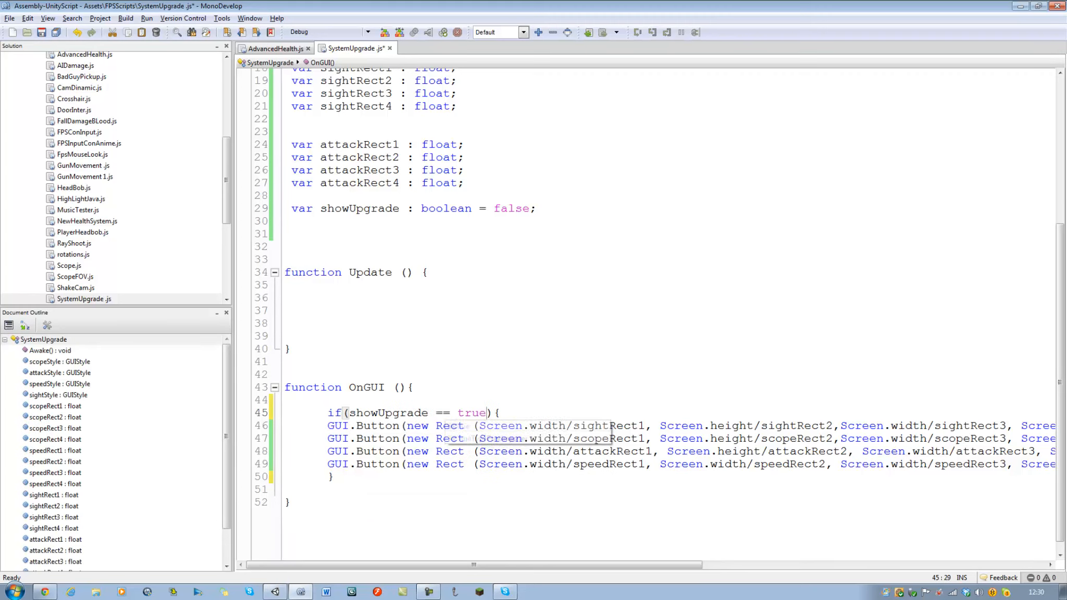
{"action": "left_click", "coordinate": [721, 258]}
{"action": "key", "text": "ctrl+s"}
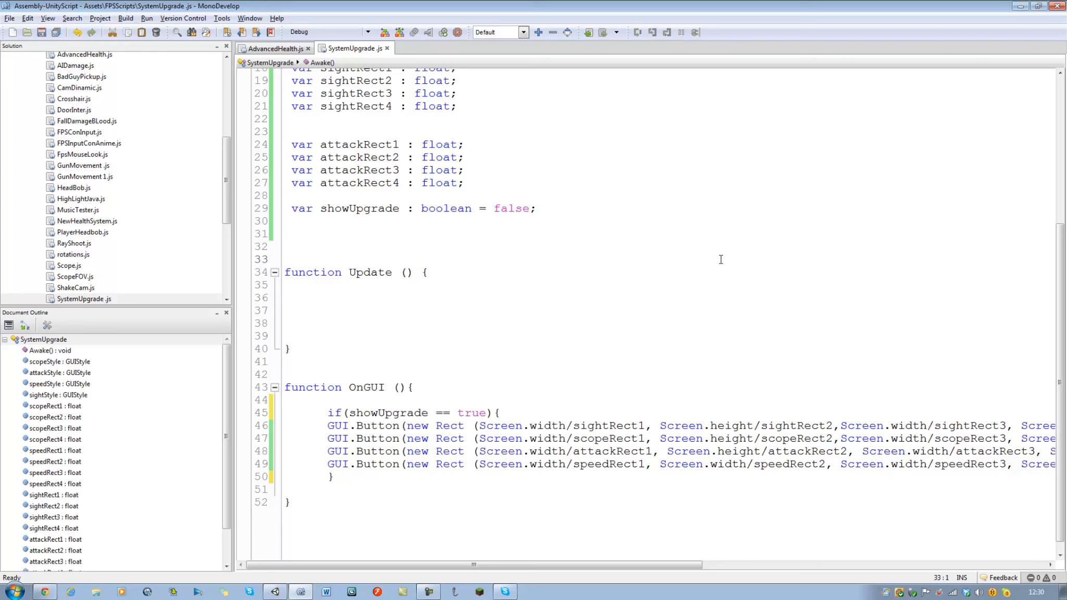
Switch to Unity, run the game with Main Camera selected, toggle Show Upgrade to test the menu buttons, and stop the game.
{"action": "left_click", "coordinate": [284, 593]}
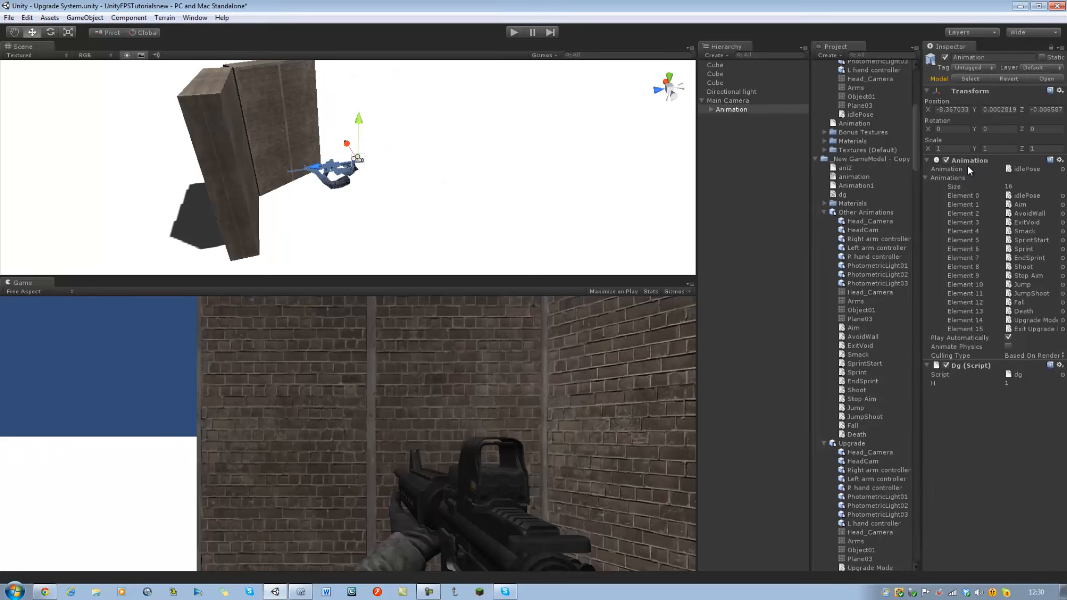
{"action": "left_click", "coordinate": [730, 109]}
{"action": "left_click", "coordinate": [727, 100]}
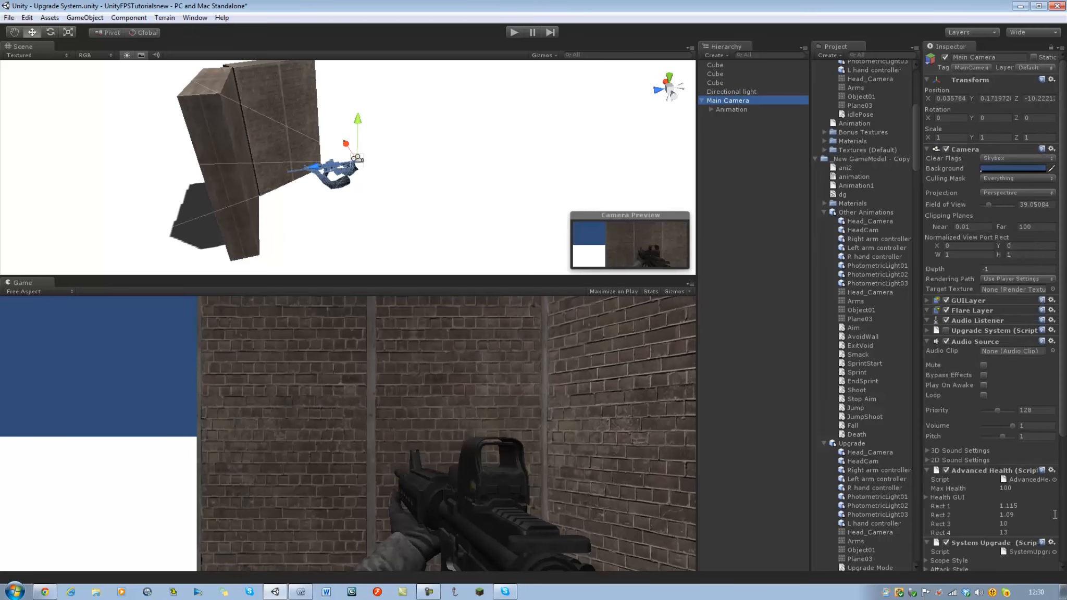
{"action": "scroll", "coordinate": [996, 565], "scroll_direction": "down", "scroll_amount": 5}
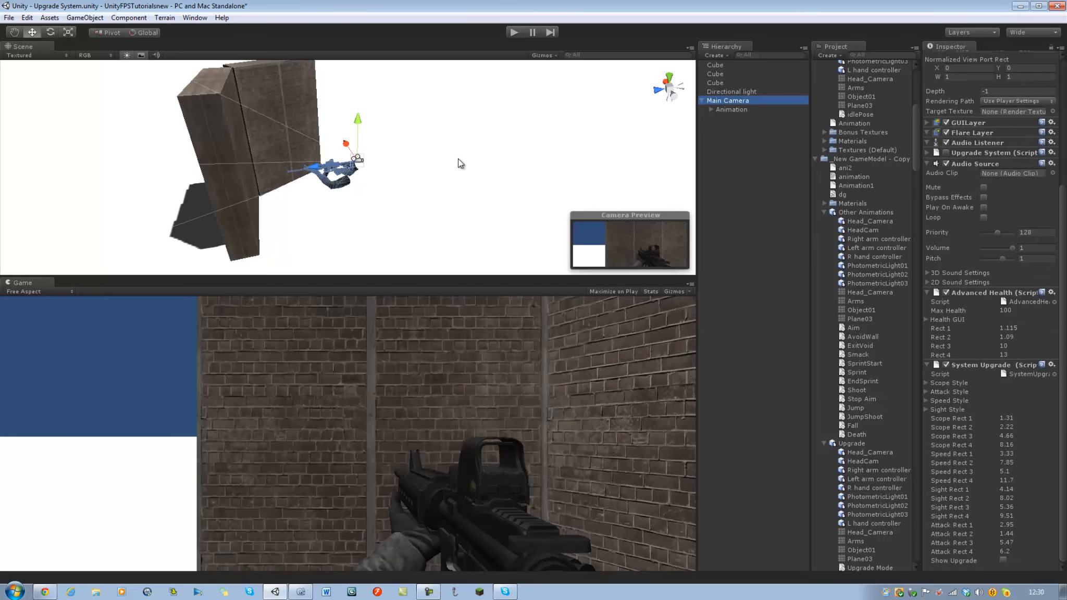
{"action": "left_click", "coordinate": [513, 31]}
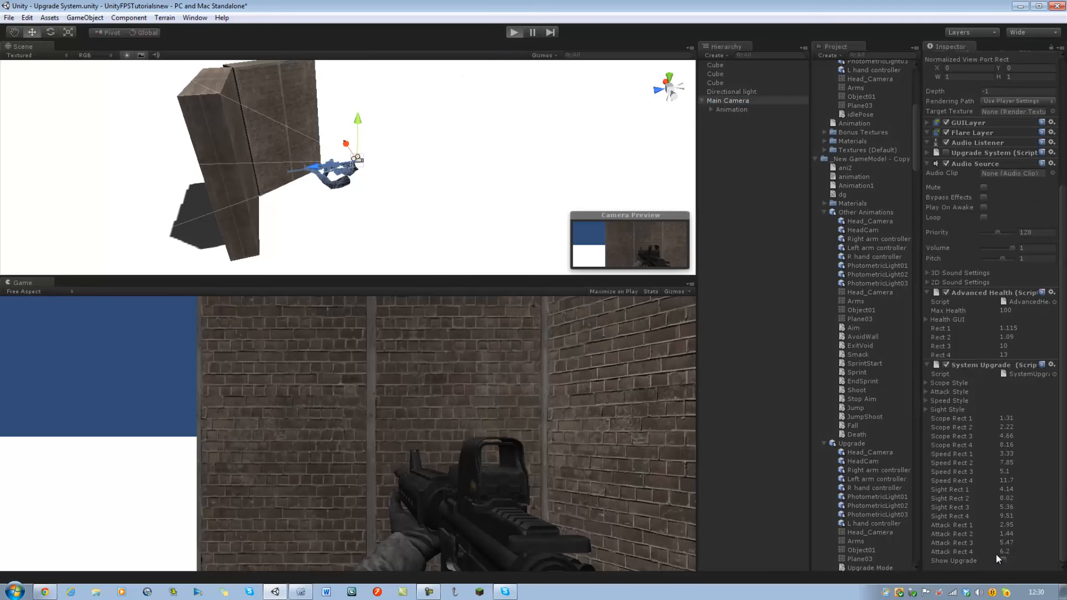
{"action": "left_click", "coordinate": [969, 561]}
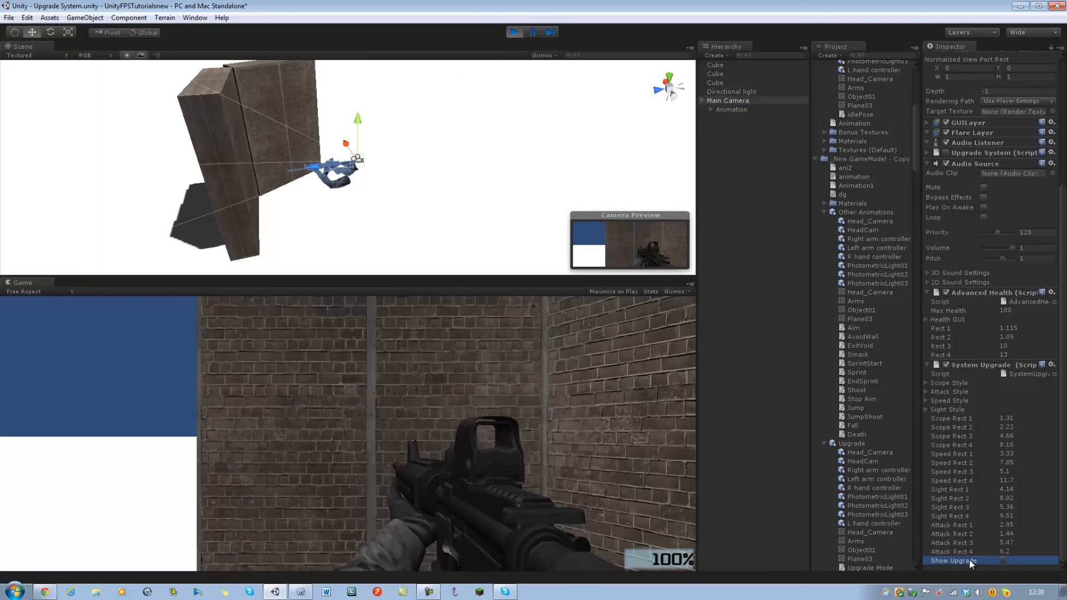
{"action": "left_click", "coordinate": [1001, 558]}
{"action": "left_click", "coordinate": [1001, 558]}
{"action": "left_click", "coordinate": [1001, 559]}
{"action": "left_click", "coordinate": [1002, 559]}
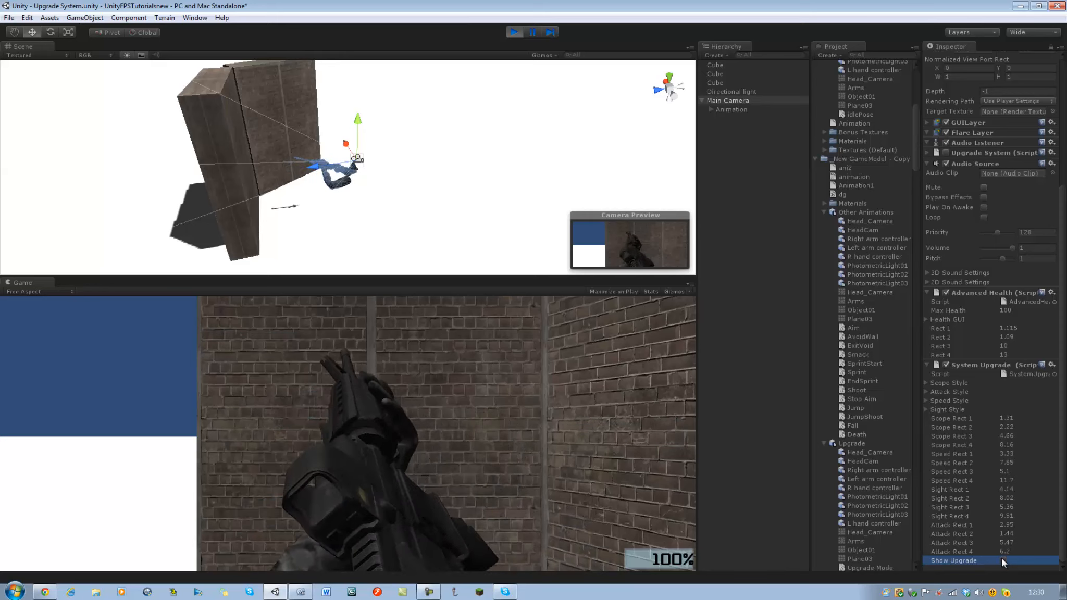
{"action": "left_click", "coordinate": [1001, 559]}
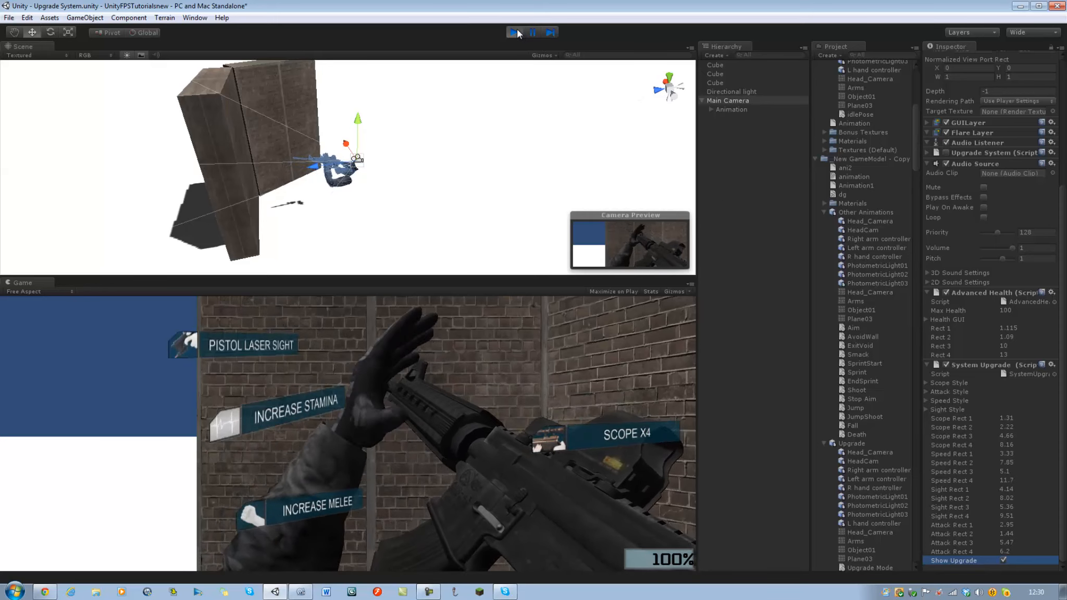
{"action": "left_click", "coordinate": [514, 32]}
Switch to MonoDevelop and add an if block with an empty condition and body inside the Update function.
{"action": "left_click", "coordinate": [301, 592]}
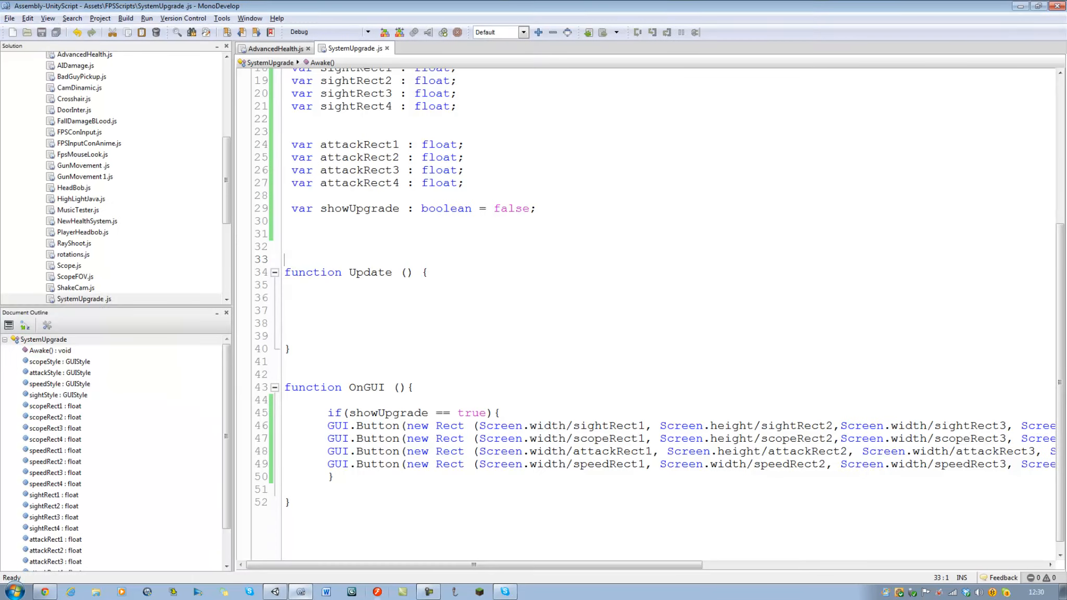
{"action": "left_click", "coordinate": [309, 299]}
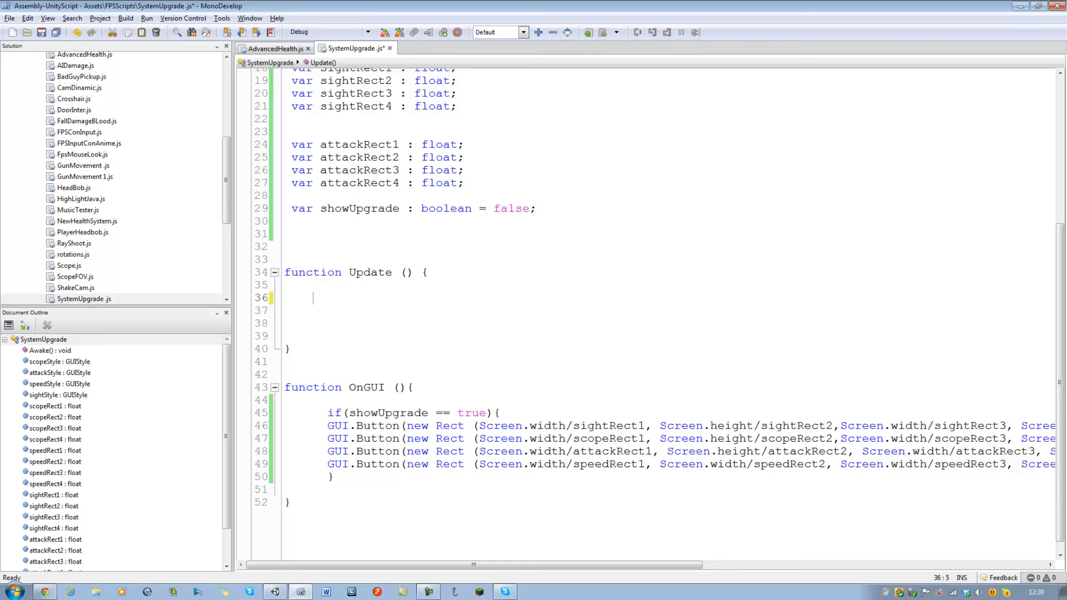
{"action": "type", "text": "if(){"}
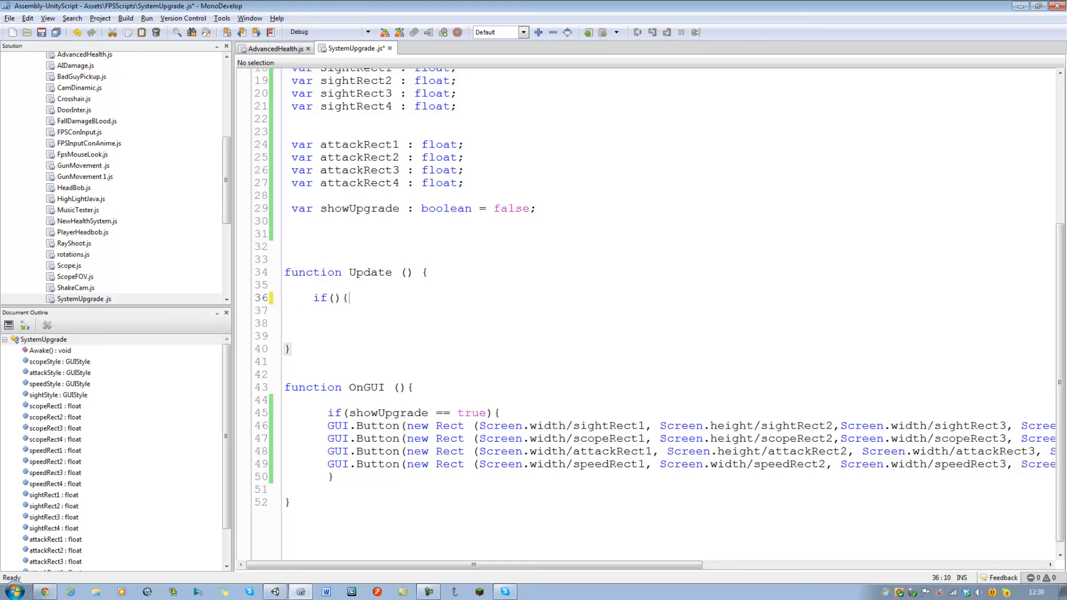
{"action": "key", "text": "Return"}
{"action": "key", "text": "Return"}
{"action": "key", "text": "Return"}
{"action": "key", "text": "Return"}
{"action": "type", "text": "}"}
{"action": "key", "text": "Up"}
{"action": "key", "text": "Up"}
{"action": "key", "text": "Up"}
{"action": "key", "text": "Up"}
{"action": "key", "text": "Right"}
{"action": "key", "text": "Right"}
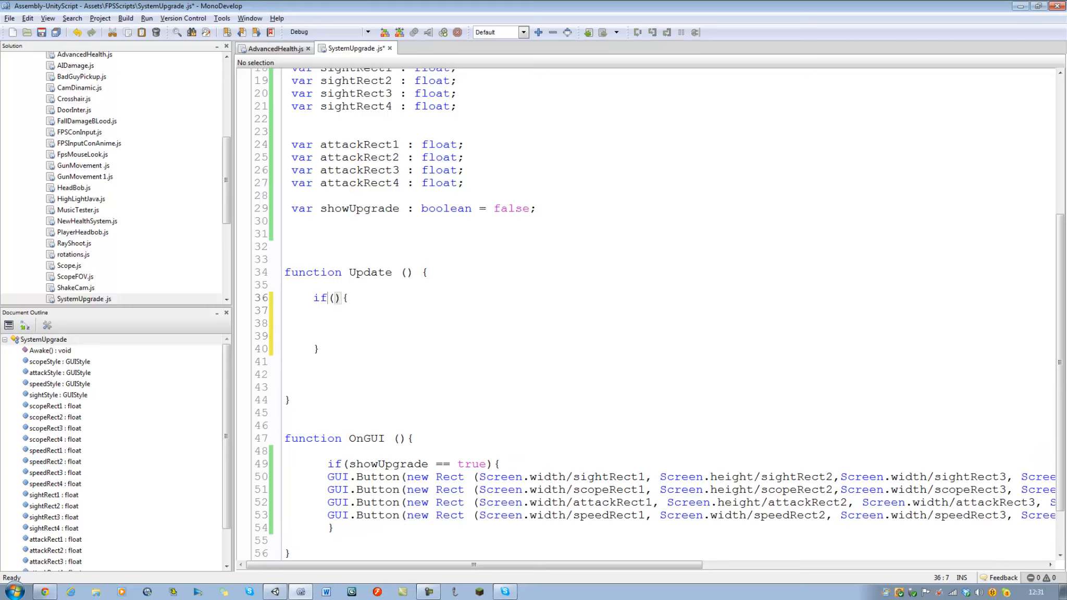
Set the if condition in Update to Input.GetKey(KeyCode.U), add blank lines in its body, and save the script.
{"action": "type", "text": "Input."}
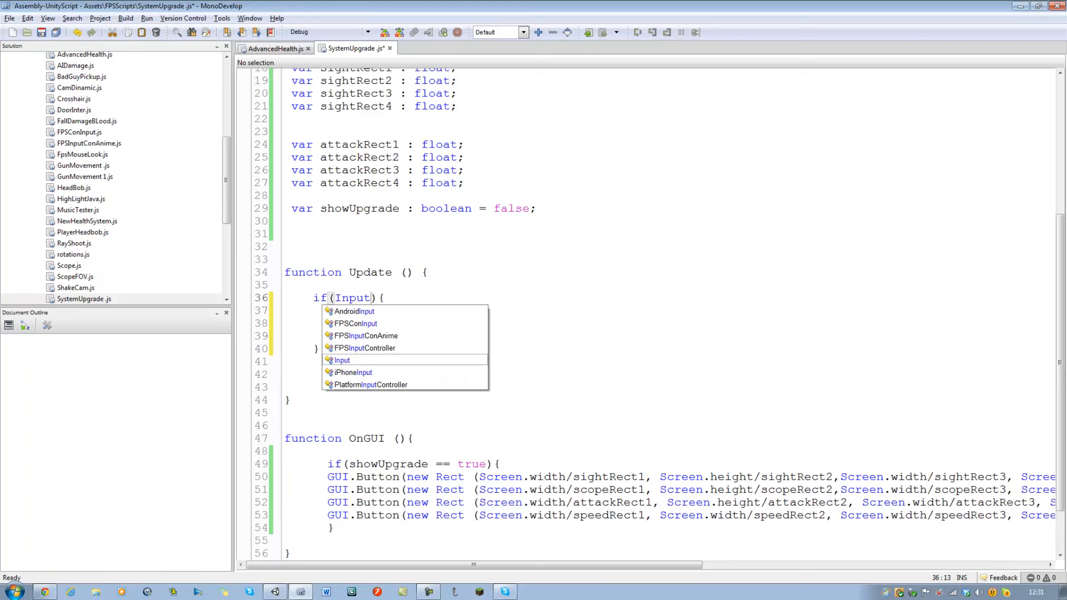
{"action": "type", "text": "GetKey("}
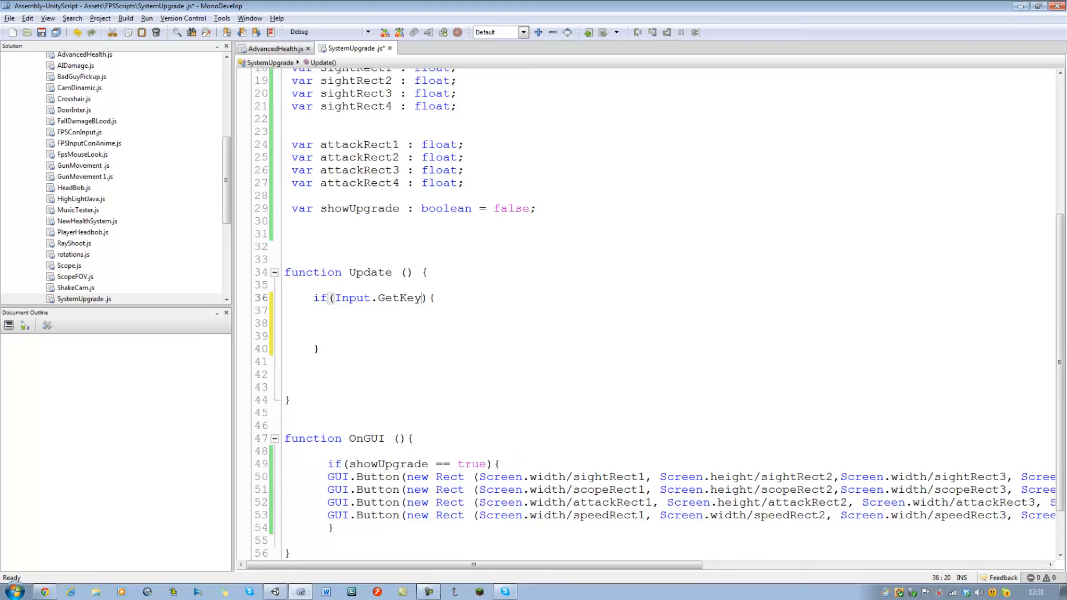
{"action": "type", "text": "KeyCode"}
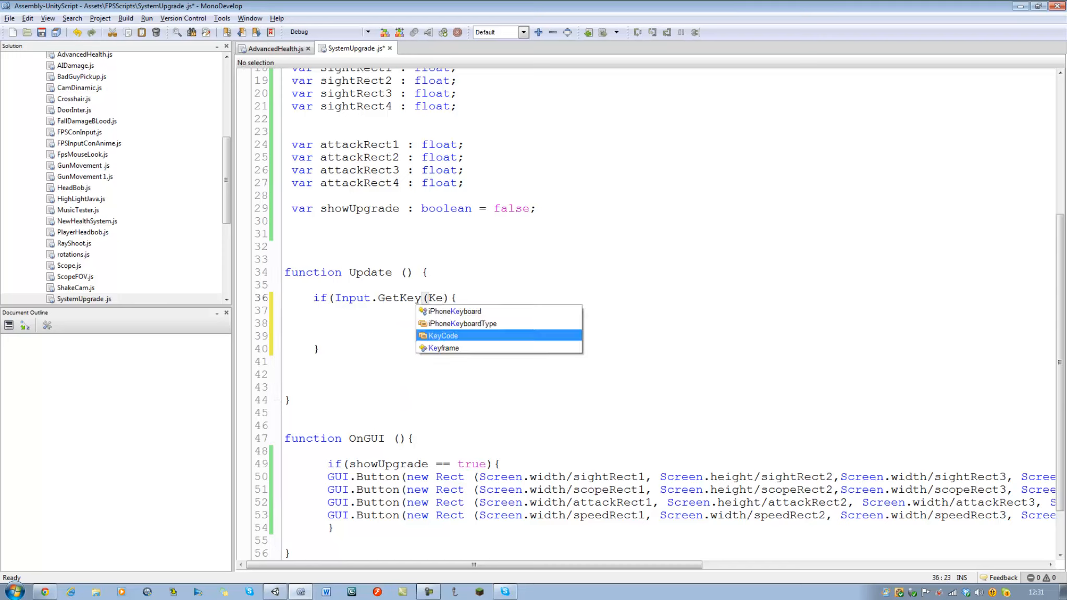
{"action": "type", "text": ".U)"}
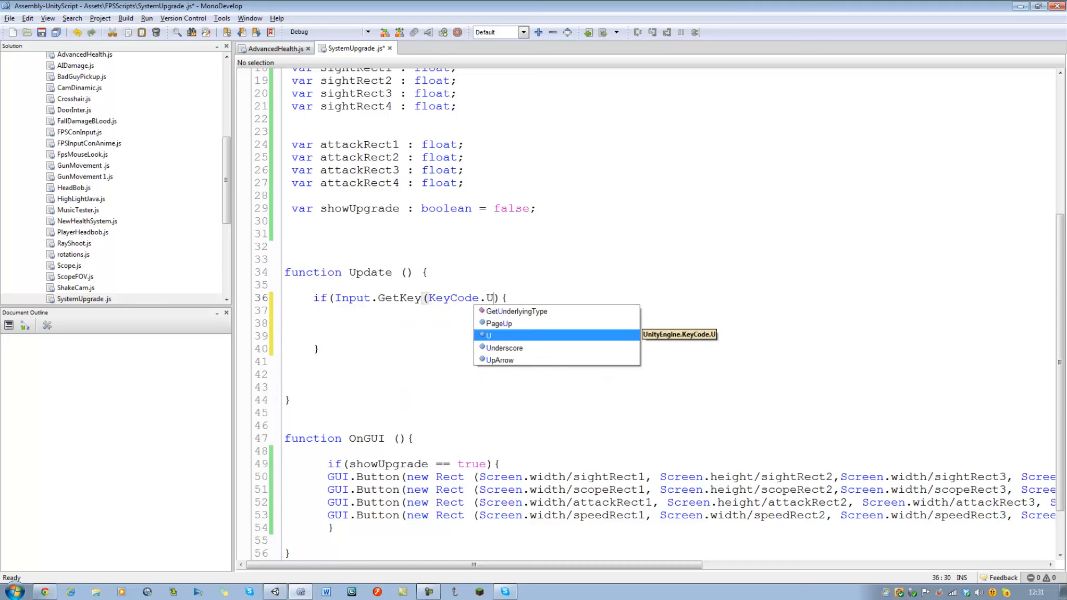
{"action": "key", "text": "Down"}
{"action": "key", "text": "Down"}
{"action": "key", "text": "Return"}
{"action": "key", "text": "Up"}
{"action": "key", "text": "Return"}
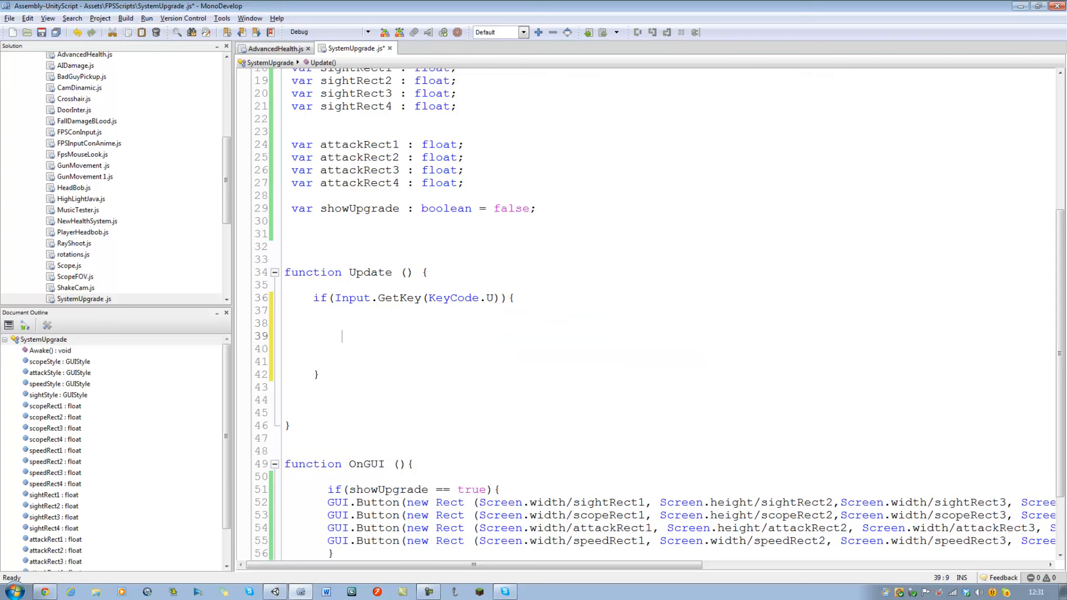
{"action": "key", "text": "ctrl+s"}
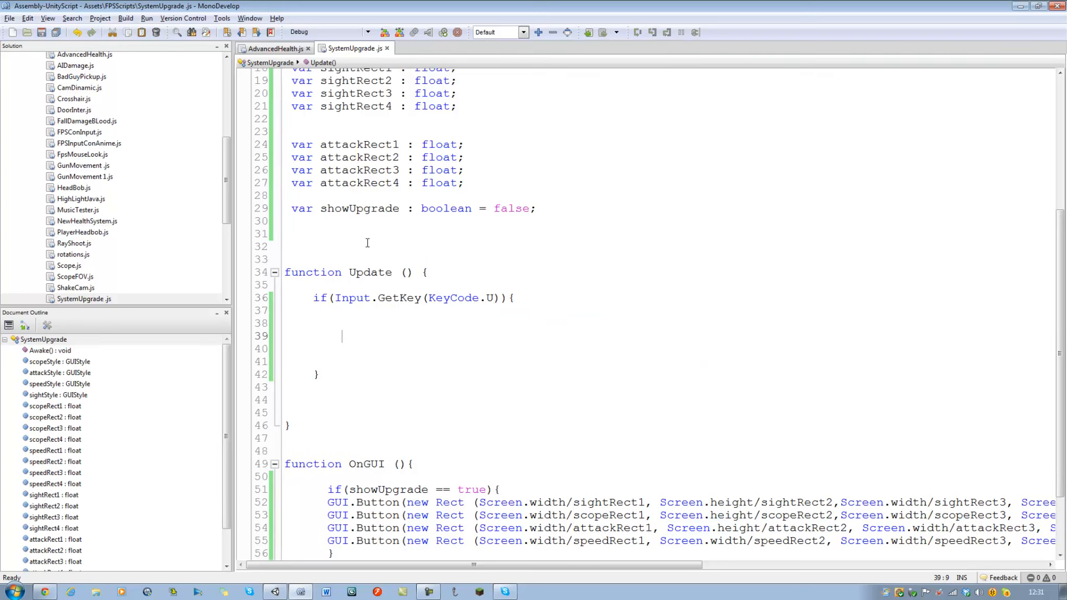
Add the statement showUpgrade = true; to the body of the KeyCode.U if block in Update and save the script.
{"action": "left_click_drag", "start_coordinate": [321, 206], "coordinate": [401, 207]}
{"action": "key", "text": "ctrl+c"}
{"action": "left_click", "coordinate": [315, 329]}
{"action": "key", "text": "ctrl+v"}
{"action": "type", "text": "= "}
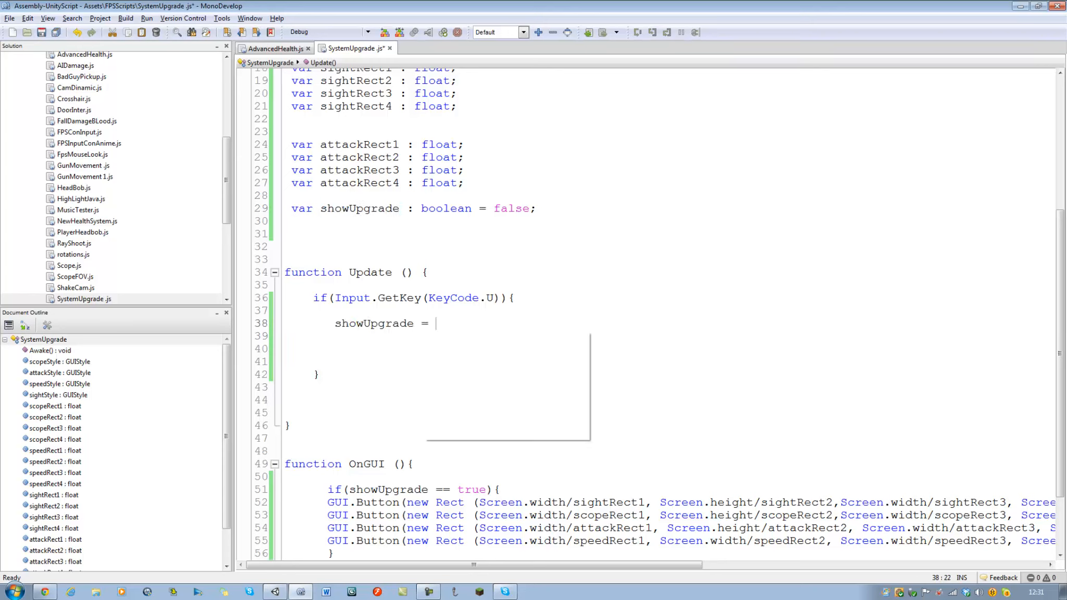
{"action": "type", "text": "true;"}
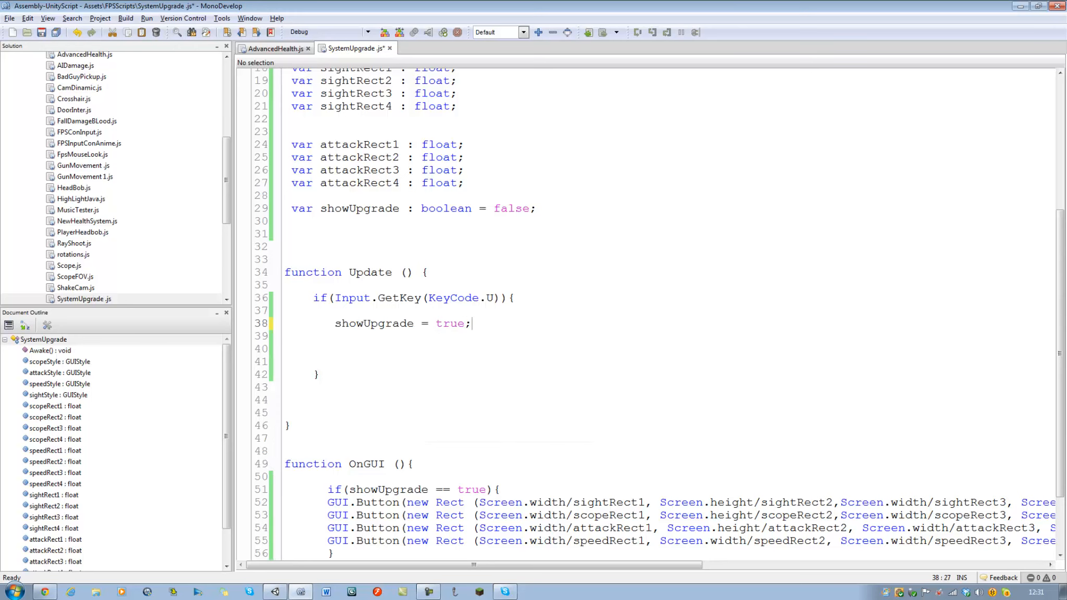
{"action": "key", "text": "ctrl+s"}
Switch to Unity, run the game, test the U key for showing the upgrade menu, and stop the game.
{"action": "left_click", "coordinate": [283, 594]}
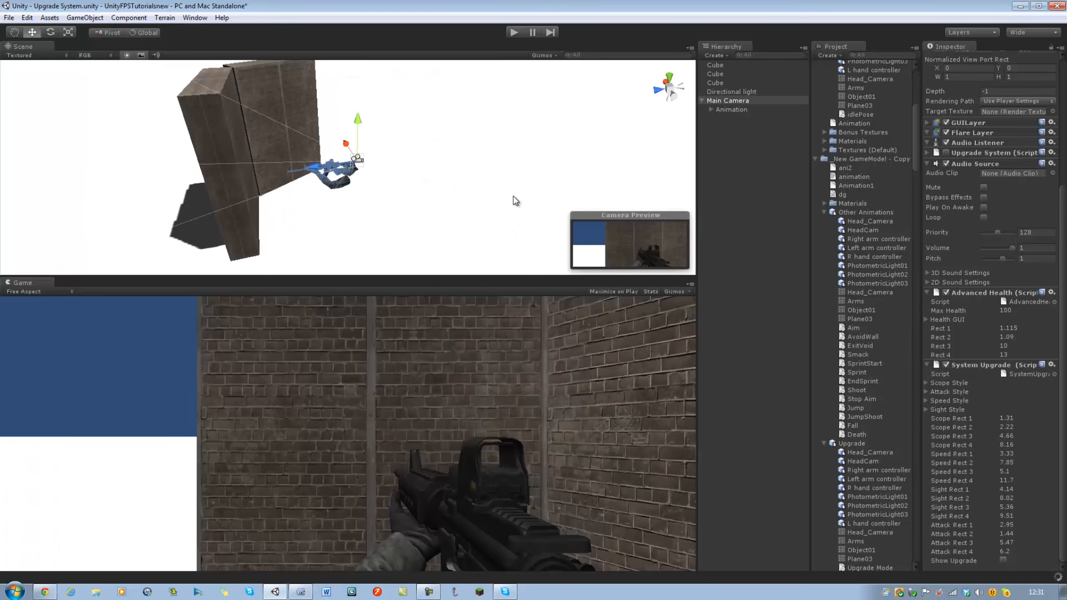
{"action": "left_click", "coordinate": [300, 592]}
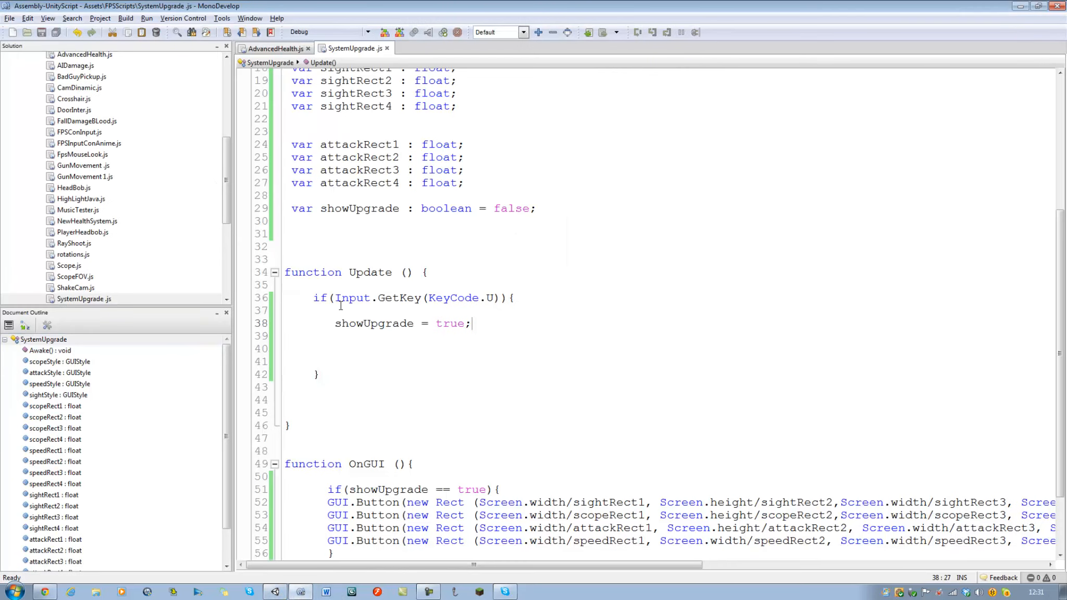
{"action": "left_click", "coordinate": [276, 592]}
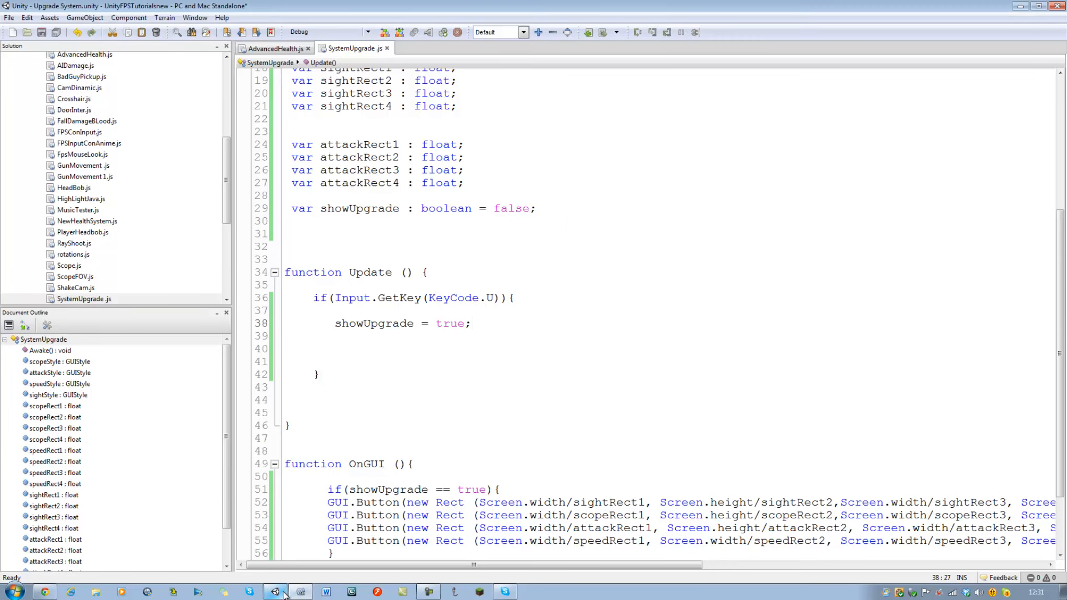
{"action": "left_click", "coordinate": [509, 32]}
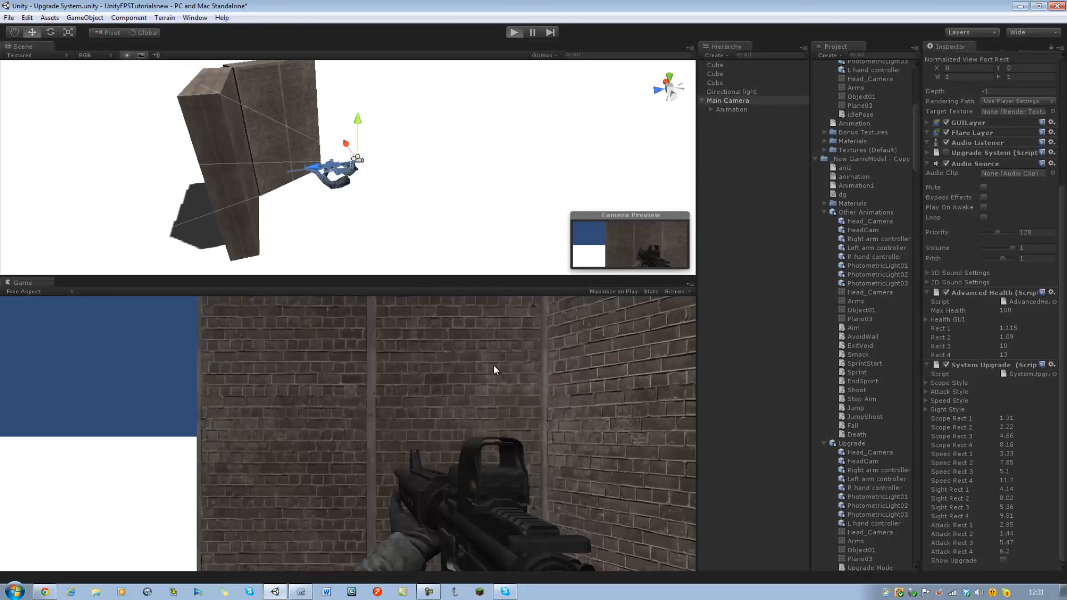
{"action": "key", "text": "u"}
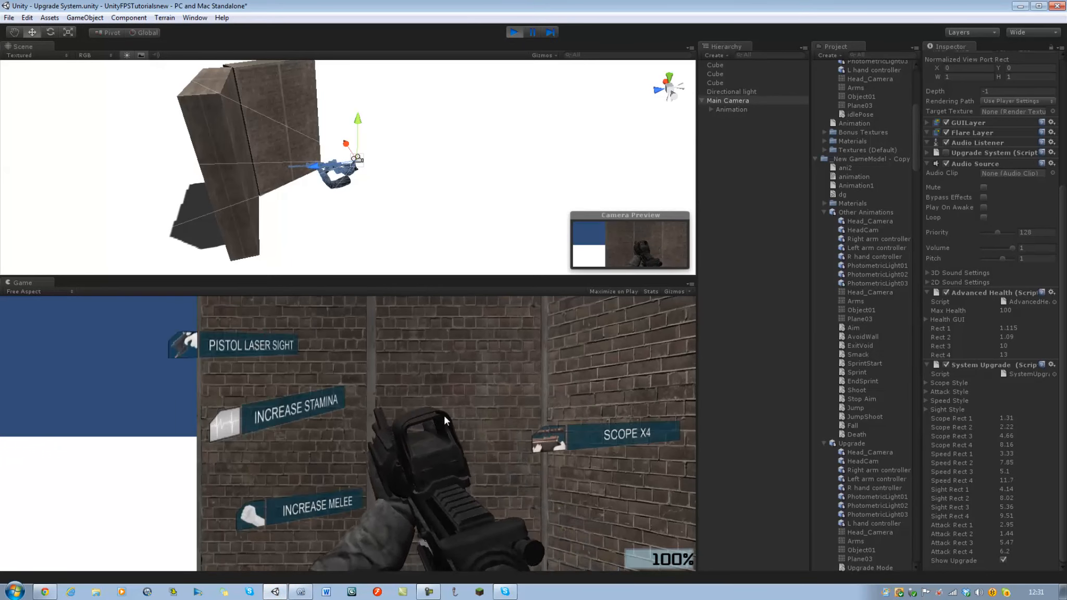
{"action": "left_click", "coordinate": [515, 32]}
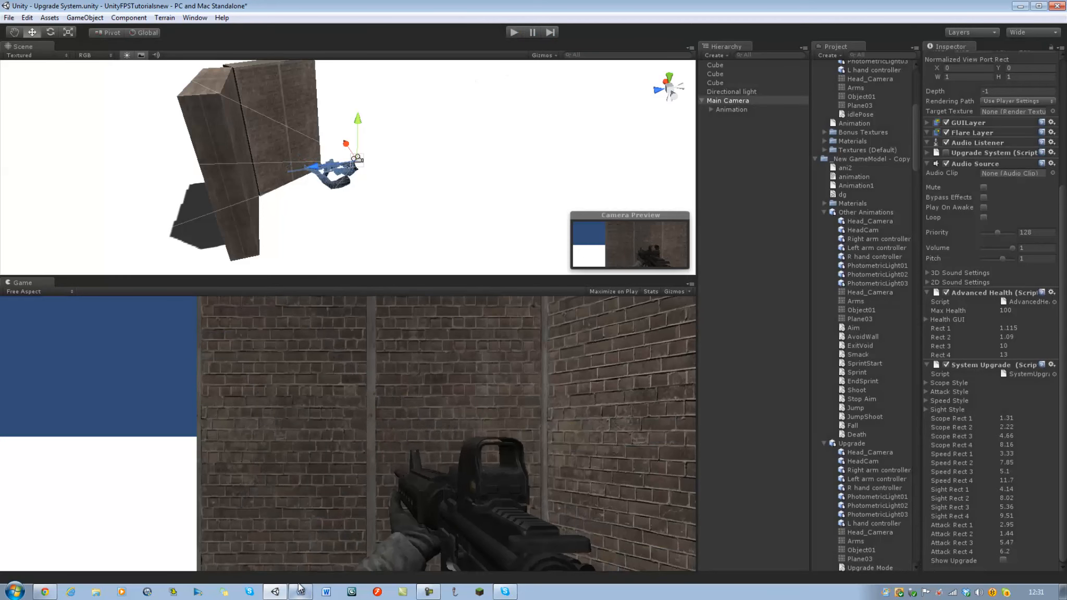
Switch to MonoDevelop and start a GameObject.Find() call on a new line above showUpgrade = true in the if block.
{"action": "left_click", "coordinate": [300, 591]}
{"action": "left_click", "coordinate": [361, 311]}
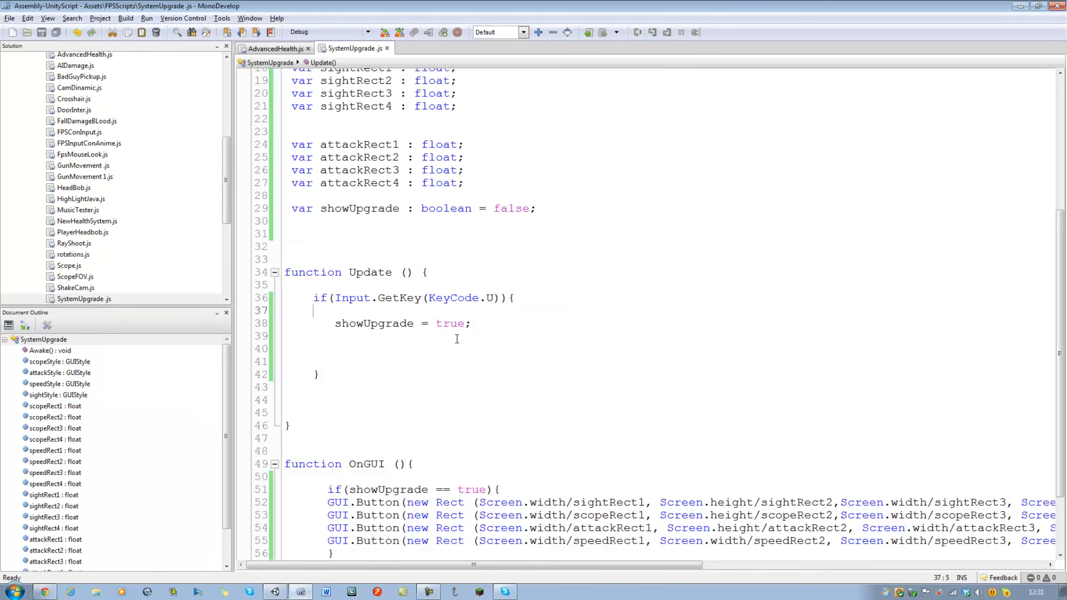
{"action": "key", "text": "Return"}
{"action": "type", "text": "gameObject"}
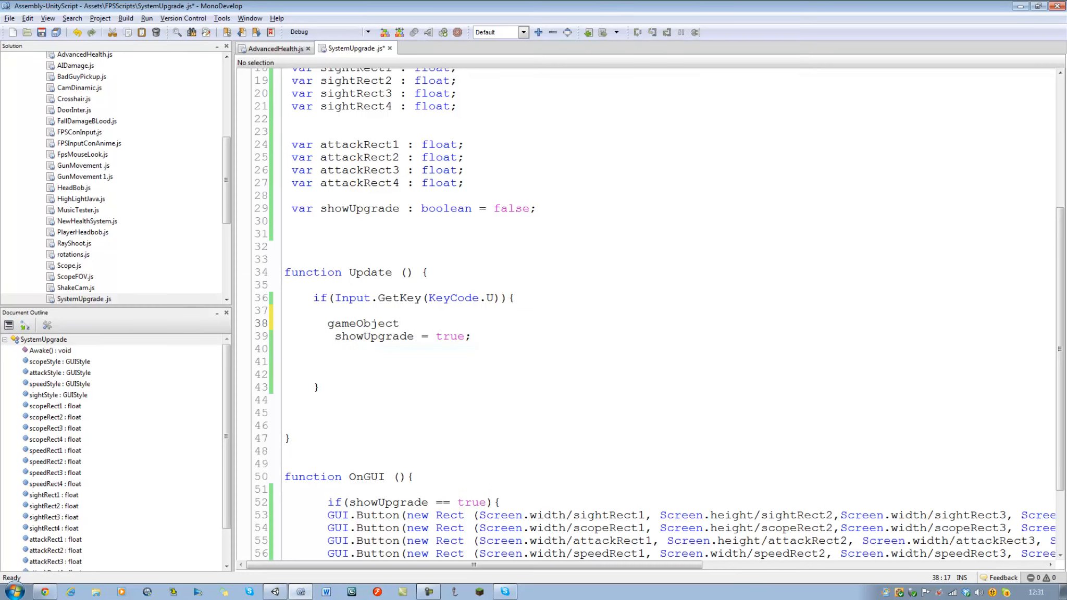
{"action": "key", "text": "Left"}
{"action": "key", "text": "Home"}
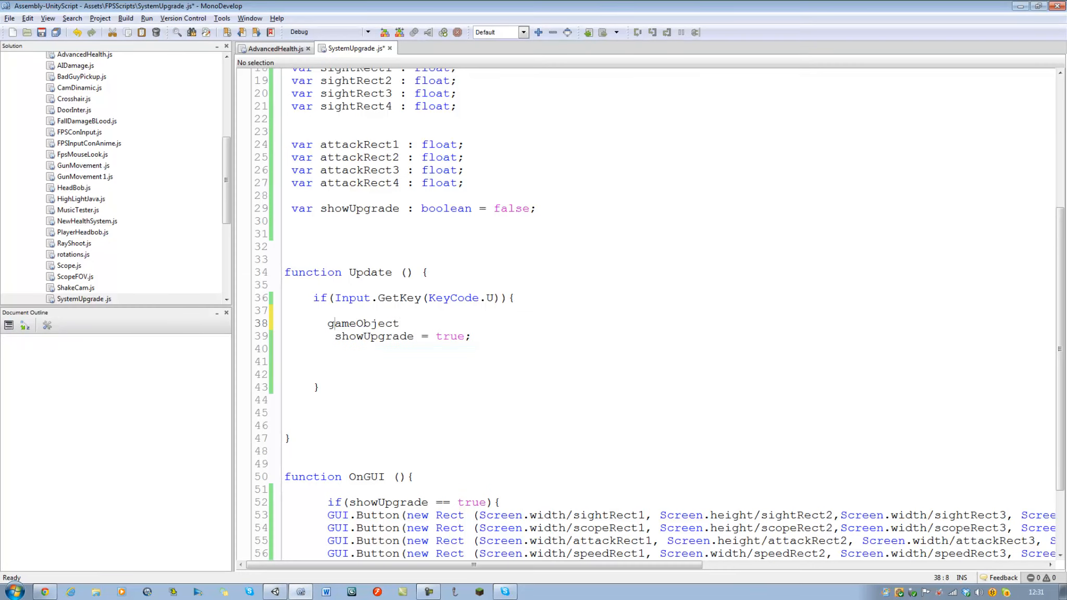
{"action": "key", "text": "BackSpace"}
{"action": "type", "text": "G"}
{"action": "key", "text": "End"}
{"action": "type", "text": ".Find().a"}
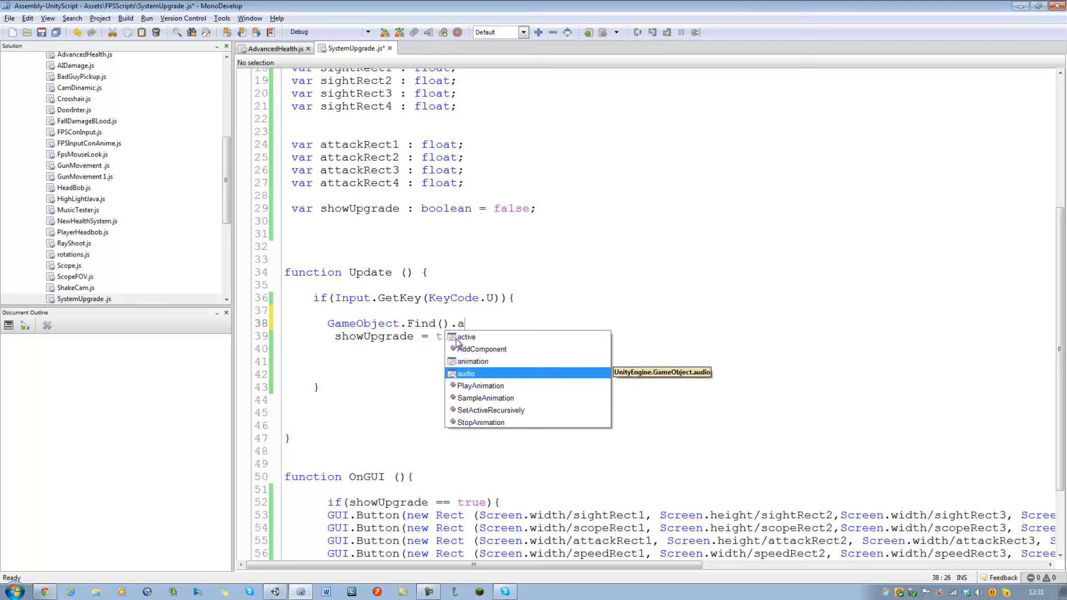
Extend the GameObject.Find() call with .animation.Play(); to complete the statement.
{"action": "key", "text": "Up"}
{"action": "key", "text": "Return"}
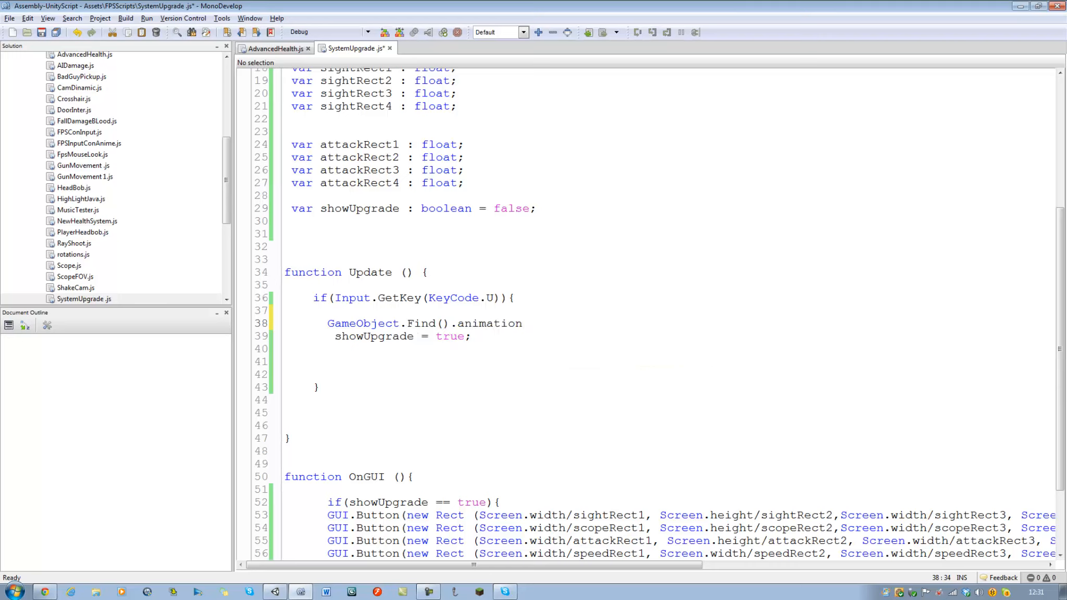
{"action": "type", "text": ".c"}
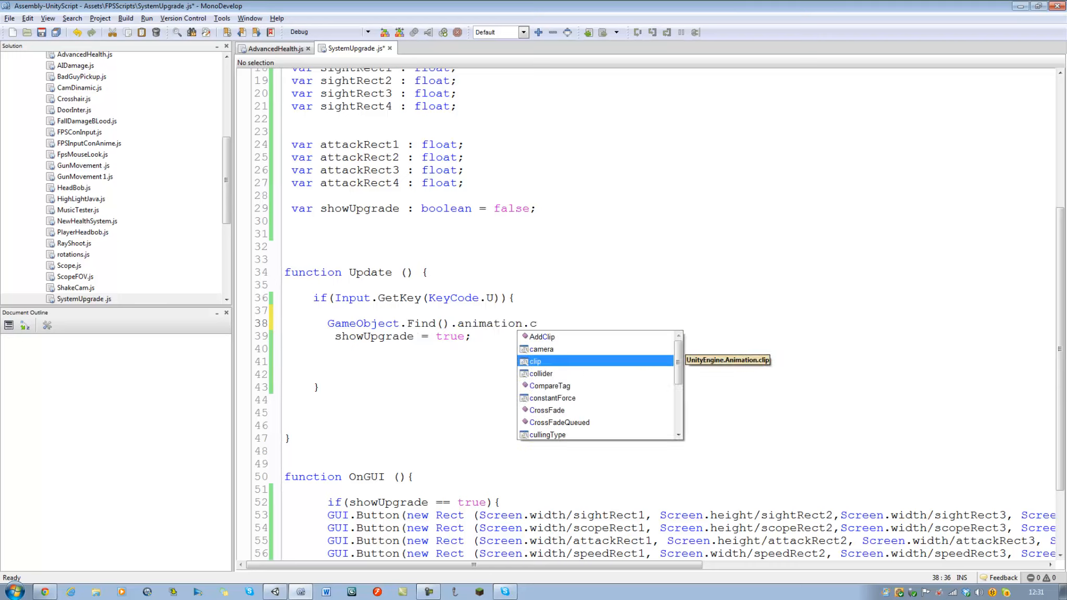
{"action": "type", "text": "t"}
{"action": "key", "text": "BackSpace"}
{"action": "key", "text": "BackSpace"}
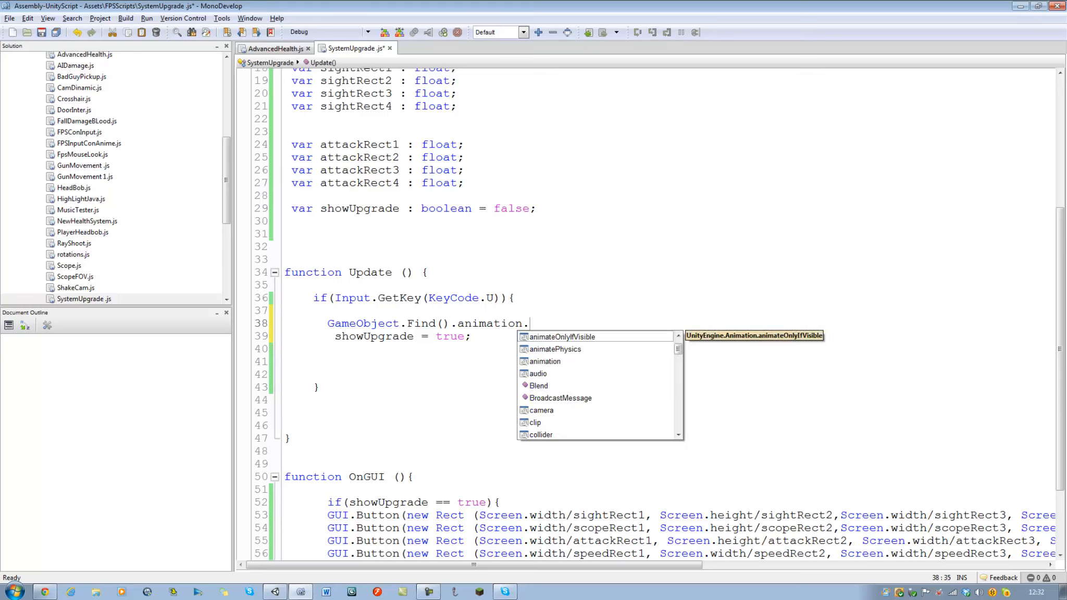
{"action": "type", "text": "pla"}
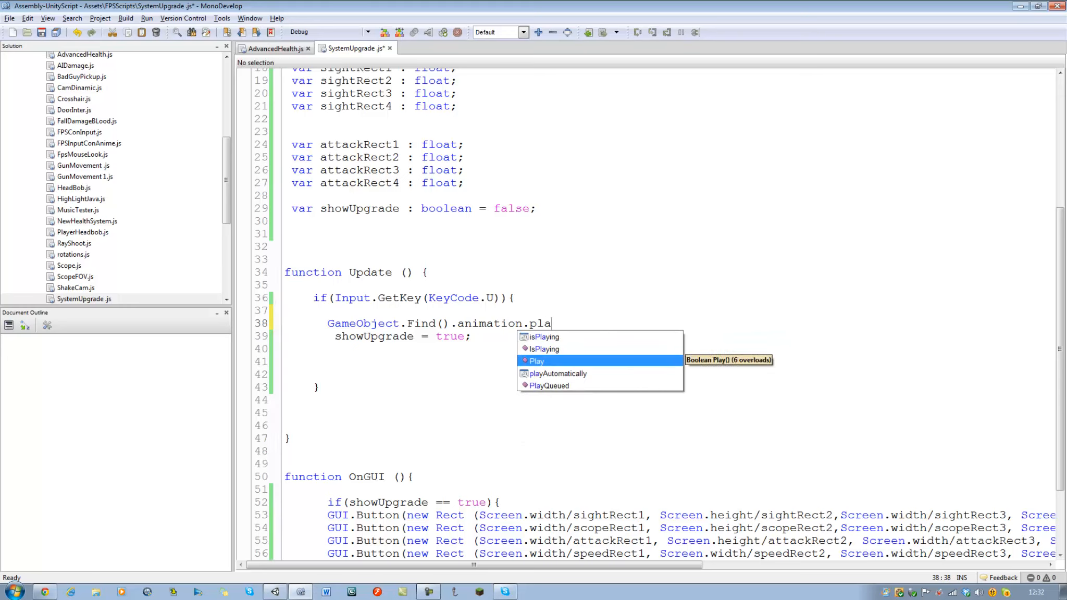
{"action": "key", "text": "Down"}
{"action": "key", "text": "Down"}
{"action": "key", "text": "Up"}
{"action": "key", "text": "Up"}
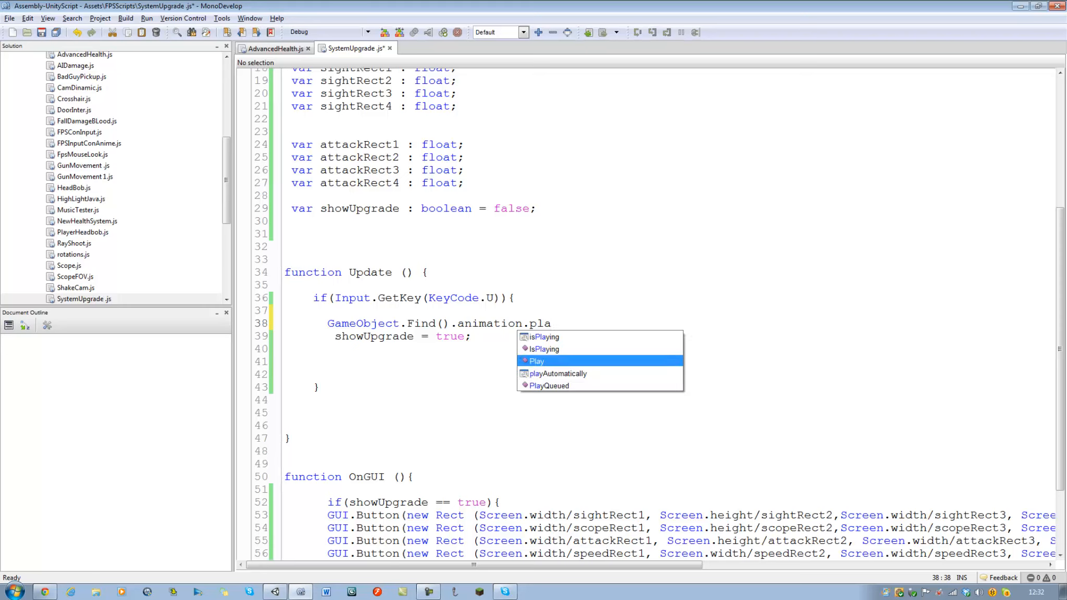
{"action": "key", "text": "Return"}
{"action": "type", "text": "()"}
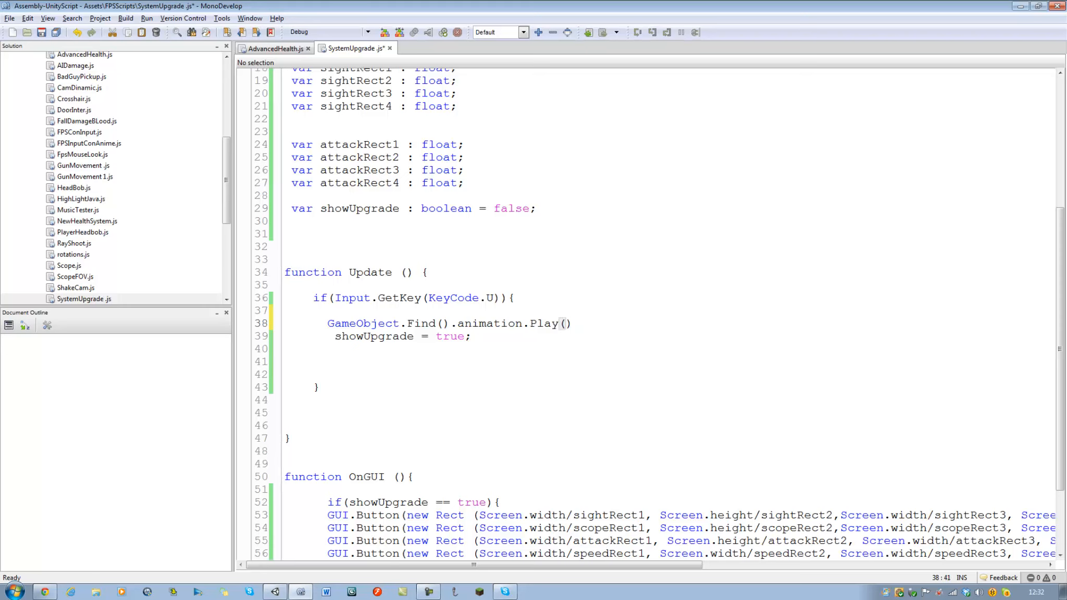
{"action": "type", "text": ";"}
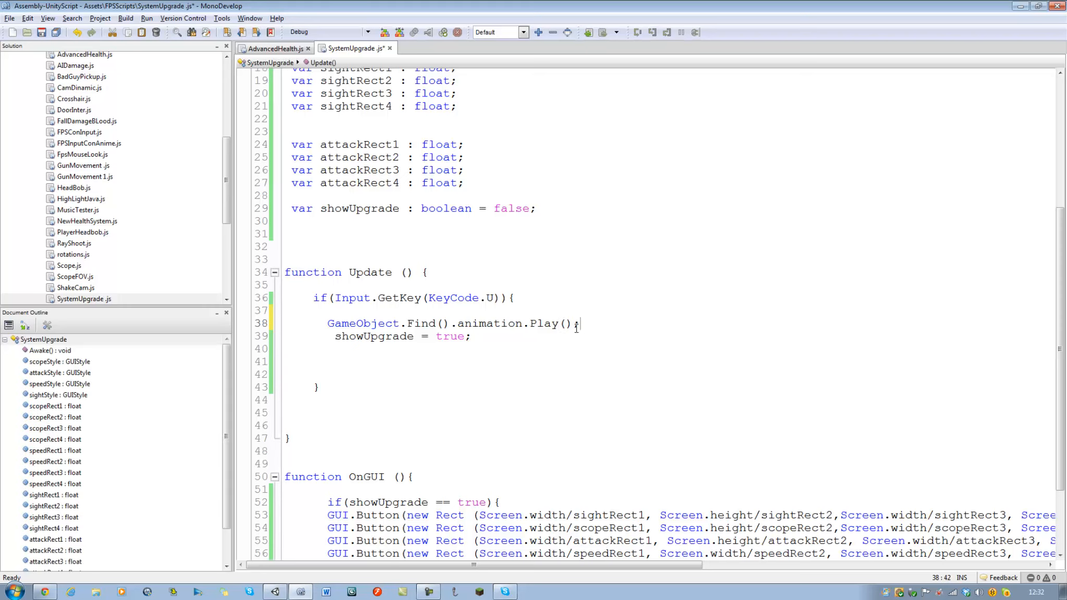
Add quotation marks inside the Find and Play parentheses and enter Animation as the object name to find.
{"action": "left_click", "coordinate": [569, 324]}
{"action": "type", "text": "\""}
{"action": "left_click", "coordinate": [442, 323]}
{"action": "type", "text": "\"\""}
{"action": "left_click", "coordinate": [587, 323]}
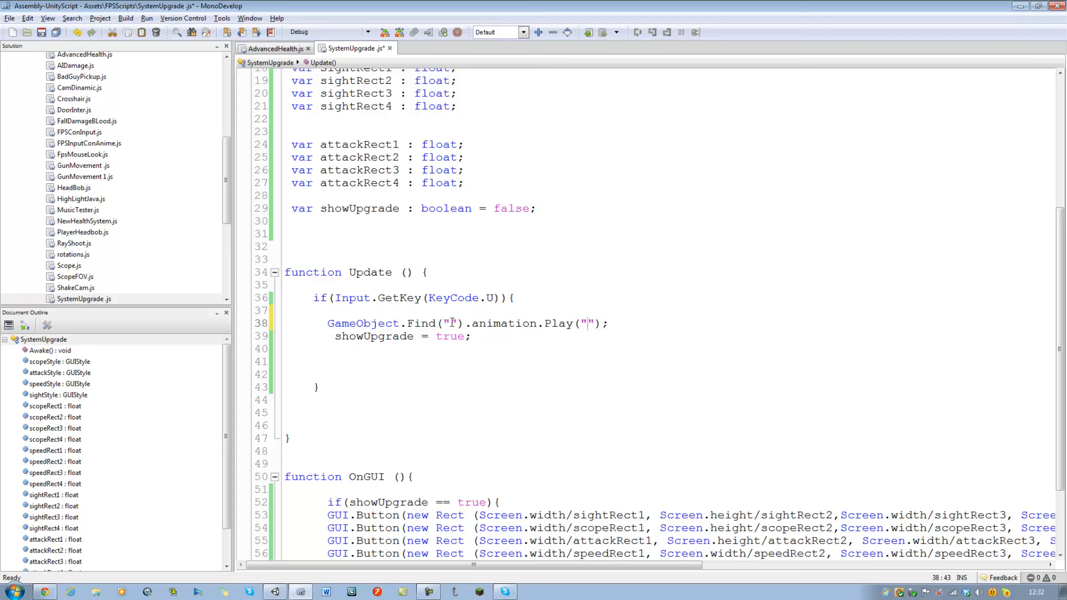
{"action": "type", "text": "Animation"}
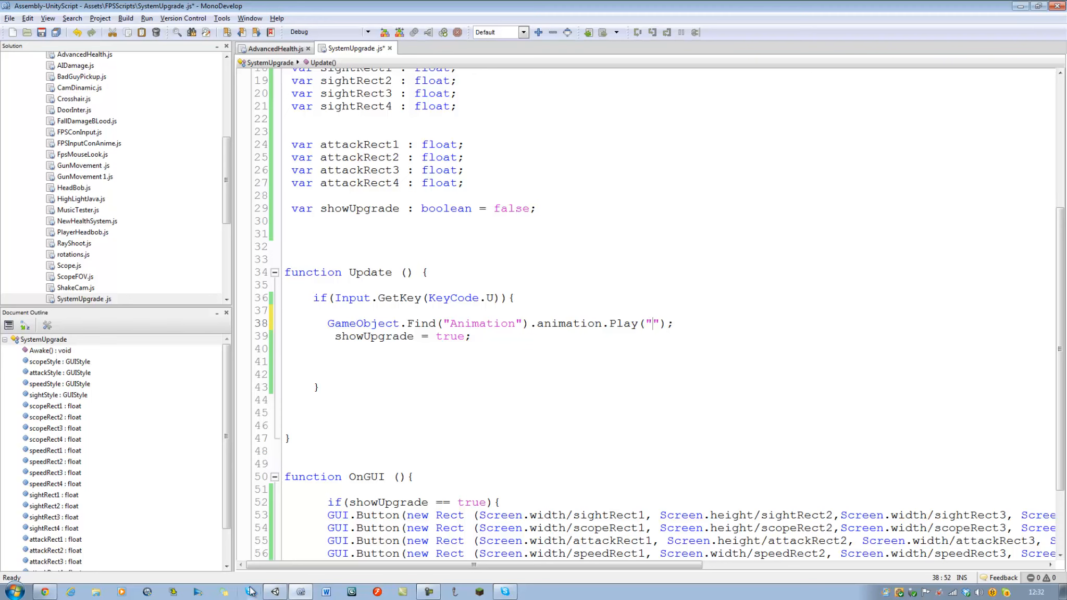
Switch to Unity, select the Animation object under Main Camera, and examine its animation clip names in a widened Inspector, locating Upgrade Mode.
{"action": "left_click", "coordinate": [275, 592]}
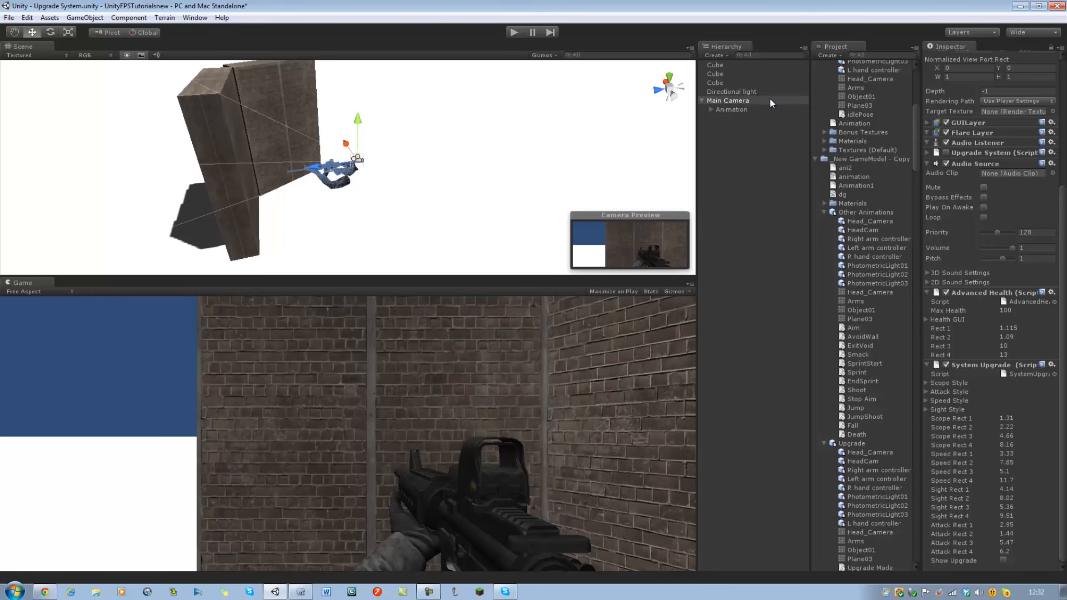
{"action": "left_click", "coordinate": [745, 109]}
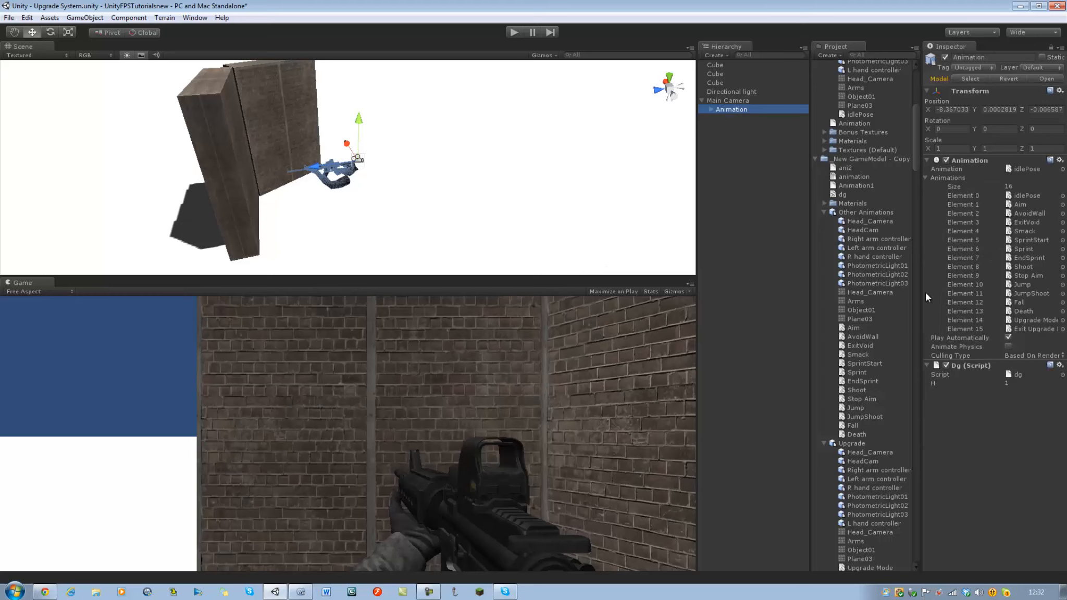
{"action": "left_click_drag", "start_coordinate": [920, 292], "coordinate": [843, 298]}
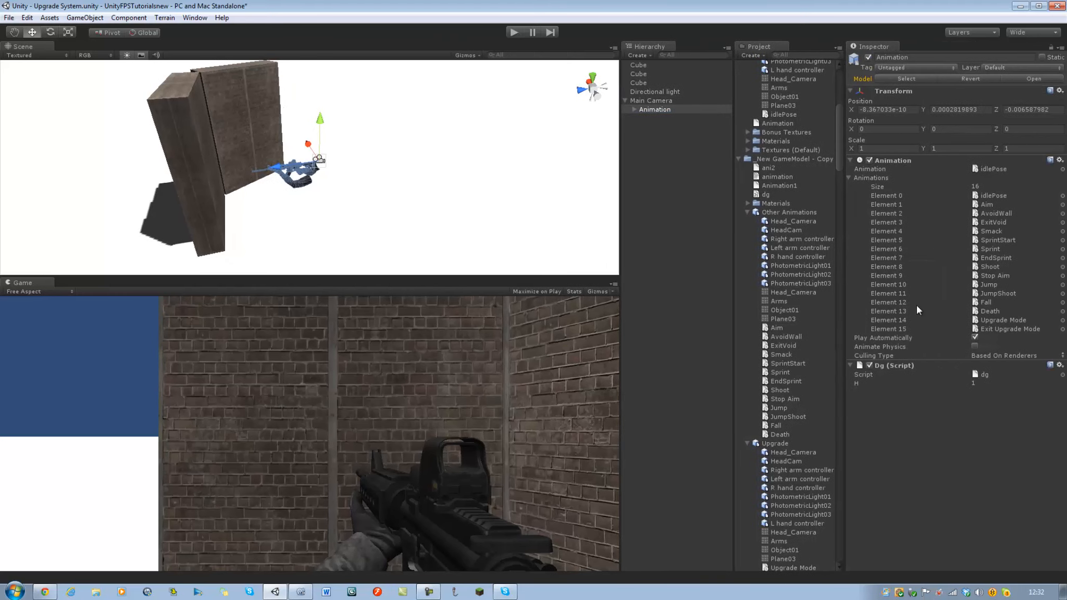
{"action": "left_click", "coordinate": [1006, 322]}
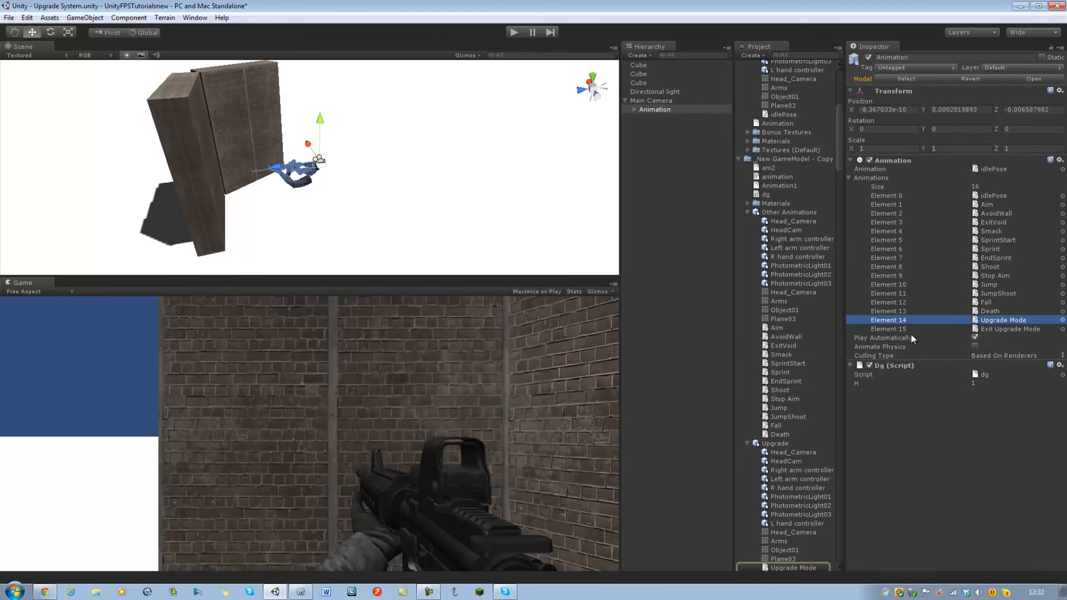
Switch to MonoDevelop, enter Upgrade Mode as the clip name in the Play call, and save the script.
{"action": "left_click", "coordinate": [351, 593]}
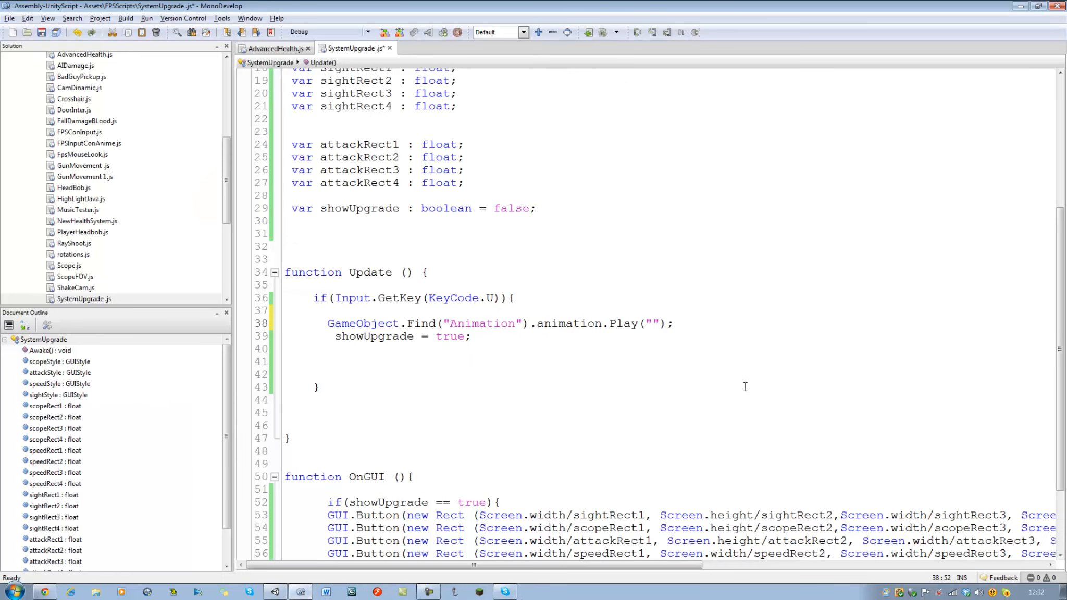
{"action": "type", "text": "Upgr"}
{"action": "key", "text": "BackSpace"}
{"action": "type", "text": "rade Mode"}
{"action": "key", "text": "ctrl+s"}
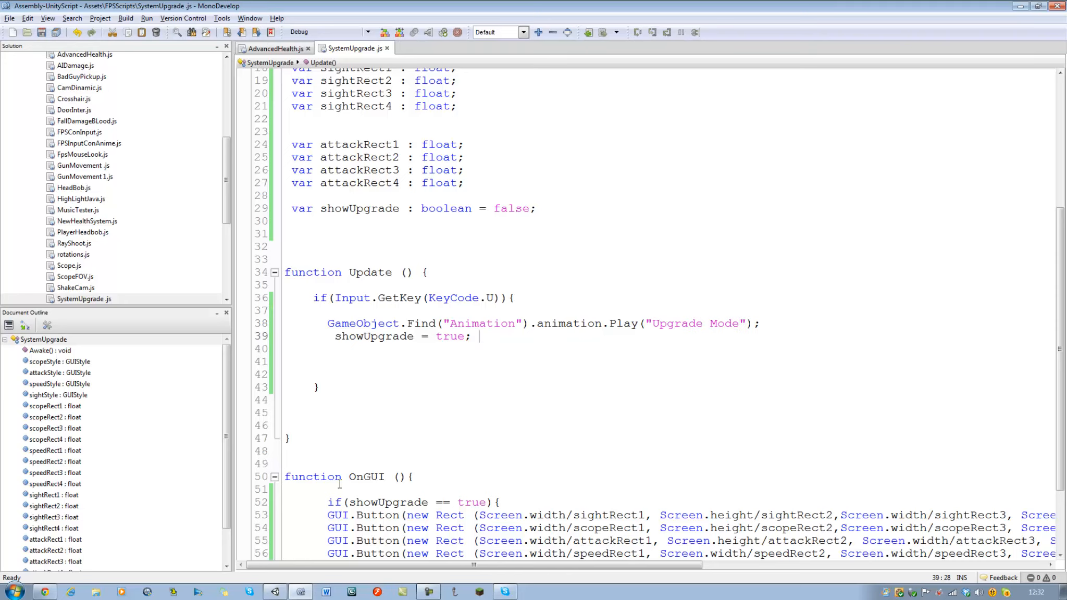
Switch to Unity, run the game, and trigger the weapon's upgrade animation to test it.
{"action": "left_click", "coordinate": [275, 592]}
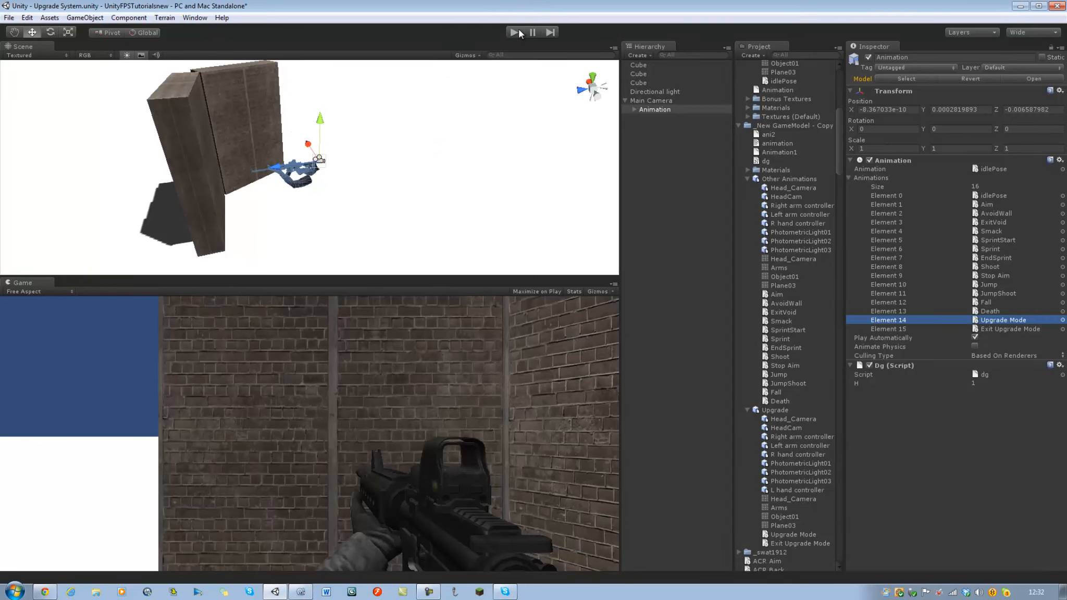
{"action": "key", "text": "ctrl+p"}
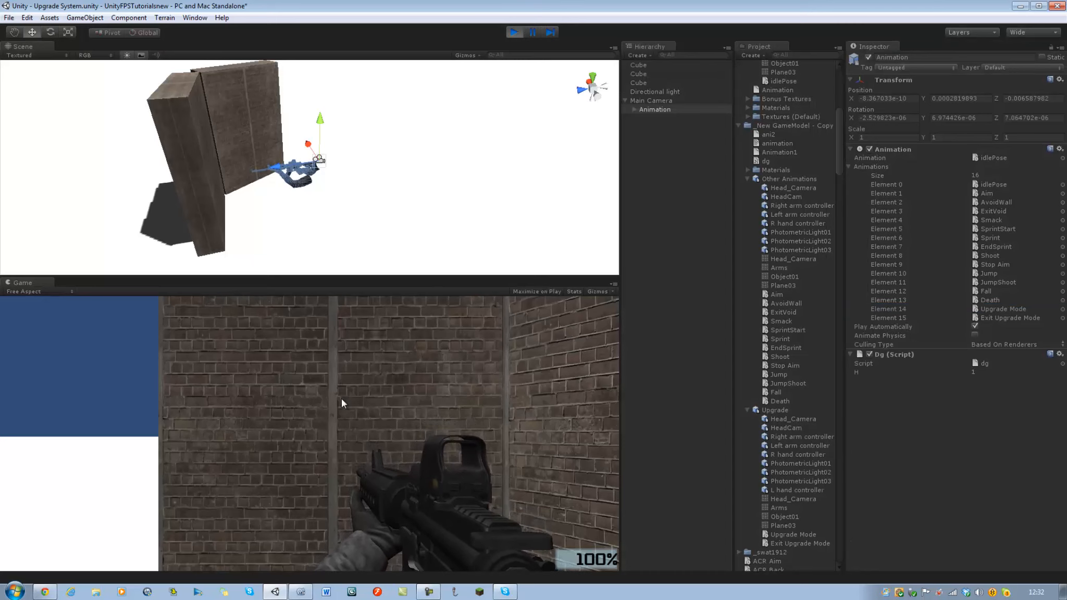
{"action": "key", "text": "e"}
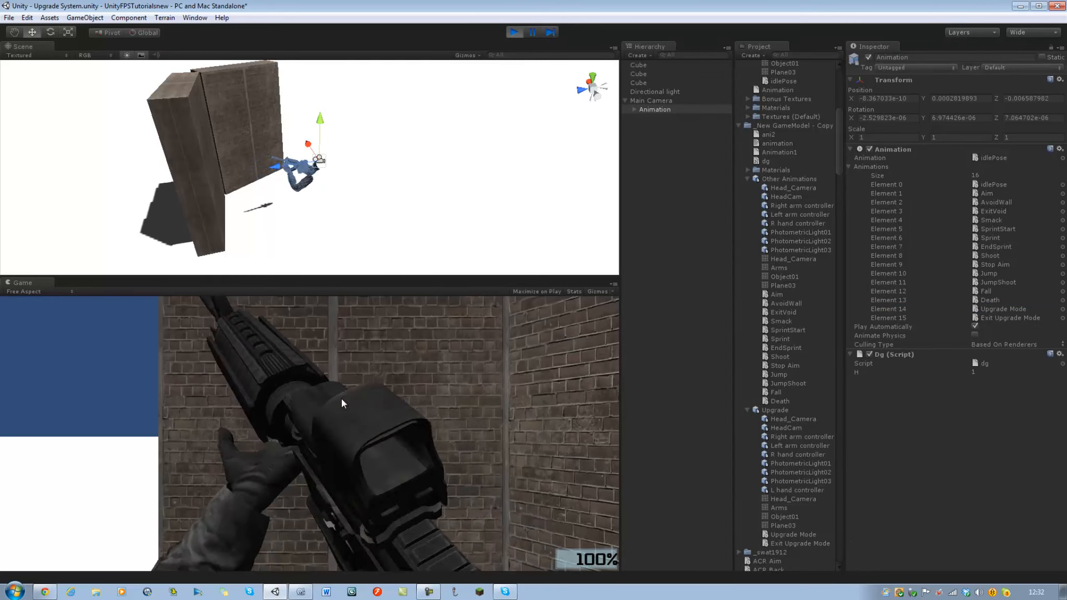